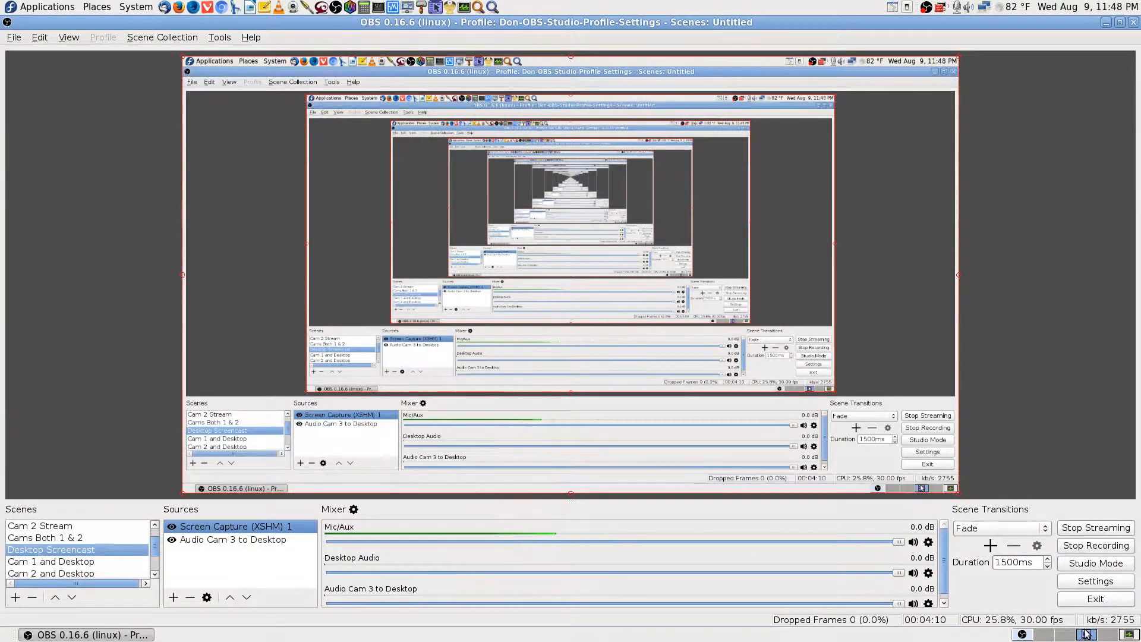
- Check the process table in System Monitor and return to OBS
{"action": "left_click", "coordinate": [1121, 635]}
{"action": "left_click", "coordinate": [1127, 635]}
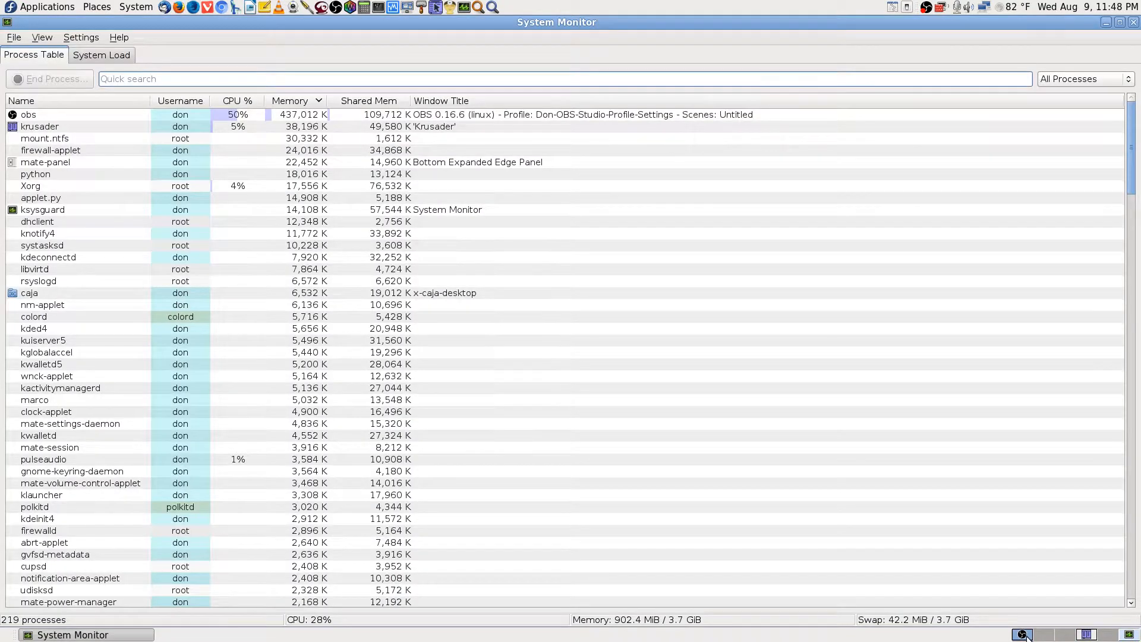
{"action": "left_click", "coordinate": [1023, 635]}
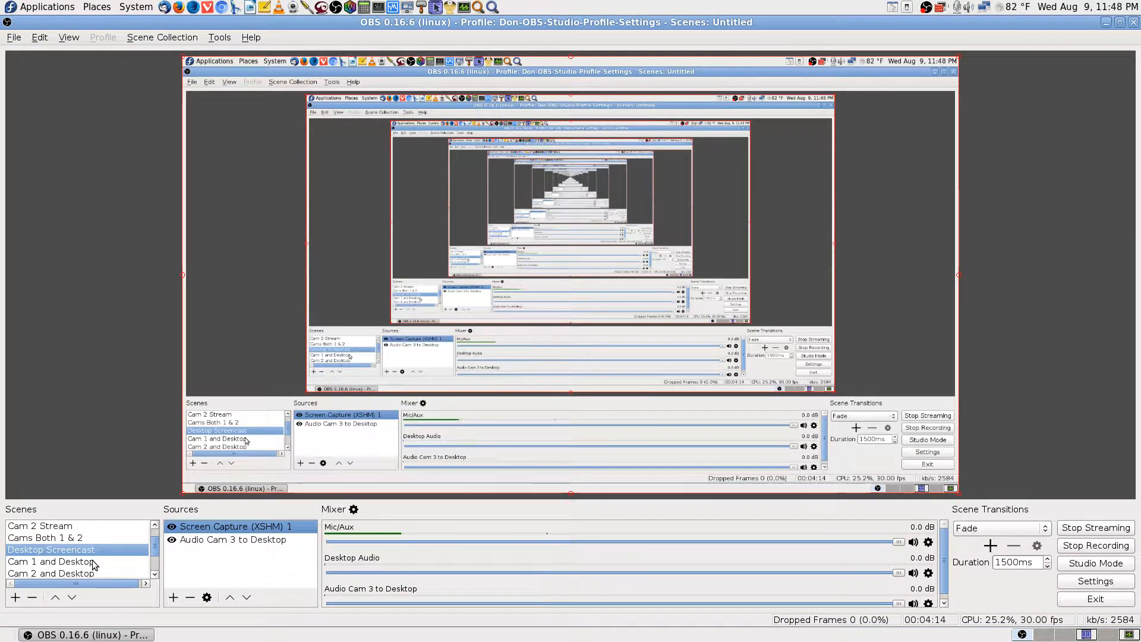
- Switch the live scene to Cam 2 Stream
{"action": "scroll", "coordinate": [89, 561], "scroll_direction": "down", "scroll_amount": 1}
{"action": "scroll", "coordinate": [82, 561], "scroll_direction": "up", "scroll_amount": 3}
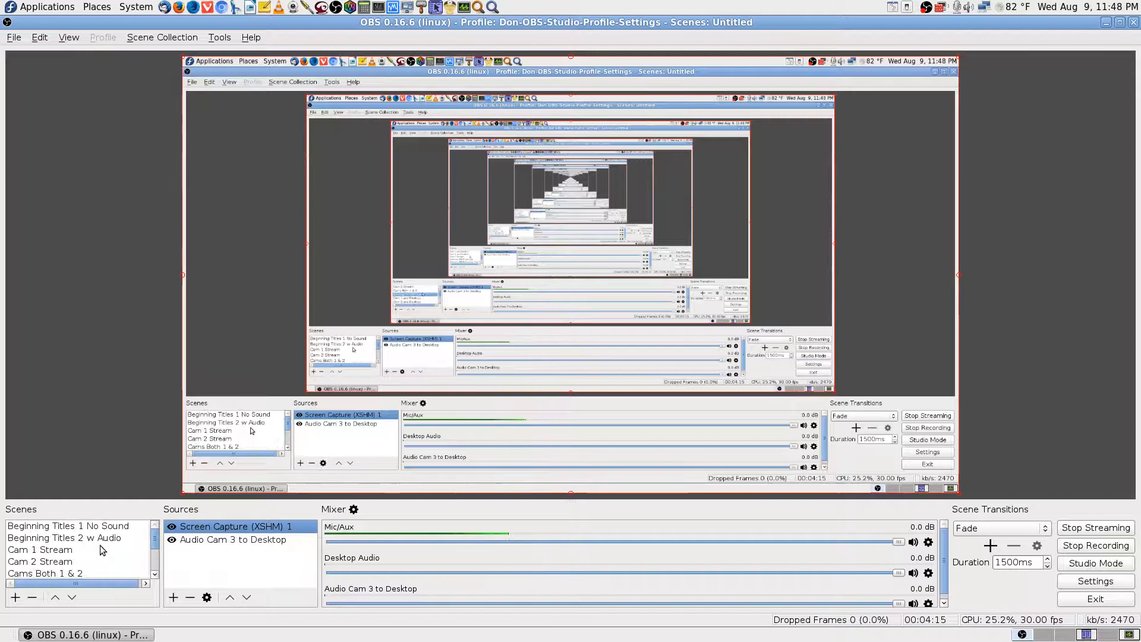
{"action": "left_click", "coordinate": [71, 561]}
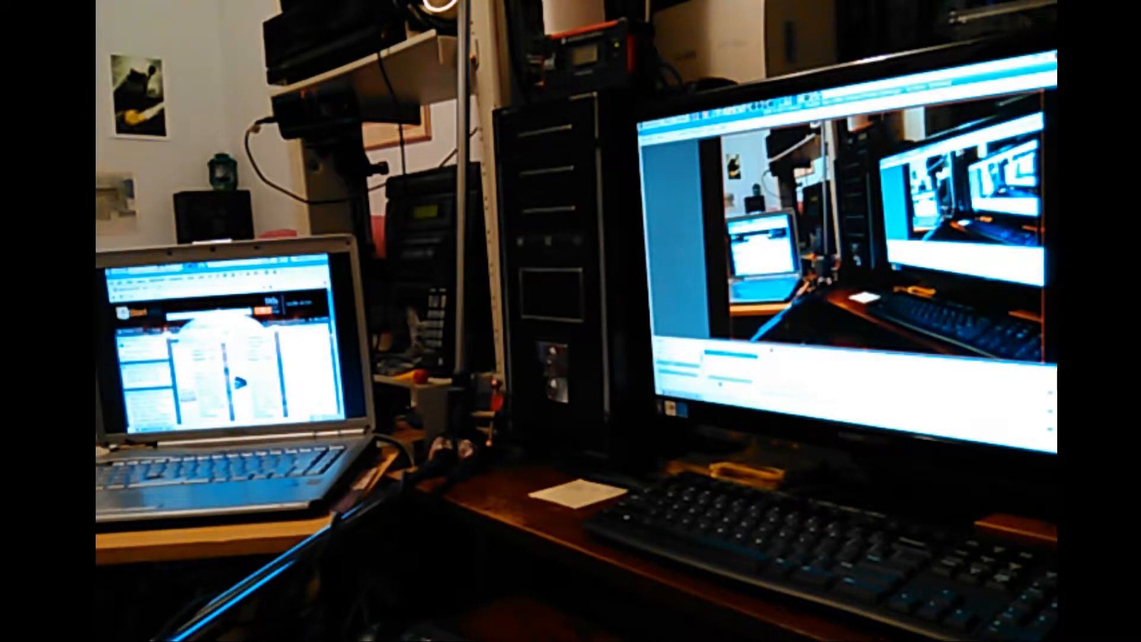
- Switch the live scene back to Desktop Screencast and select Yumi-Multiboot-Disk-Image-01-19-17 on the 32GBSD drive in Krusader
{"action": "left_click", "coordinate": [88, 551]}
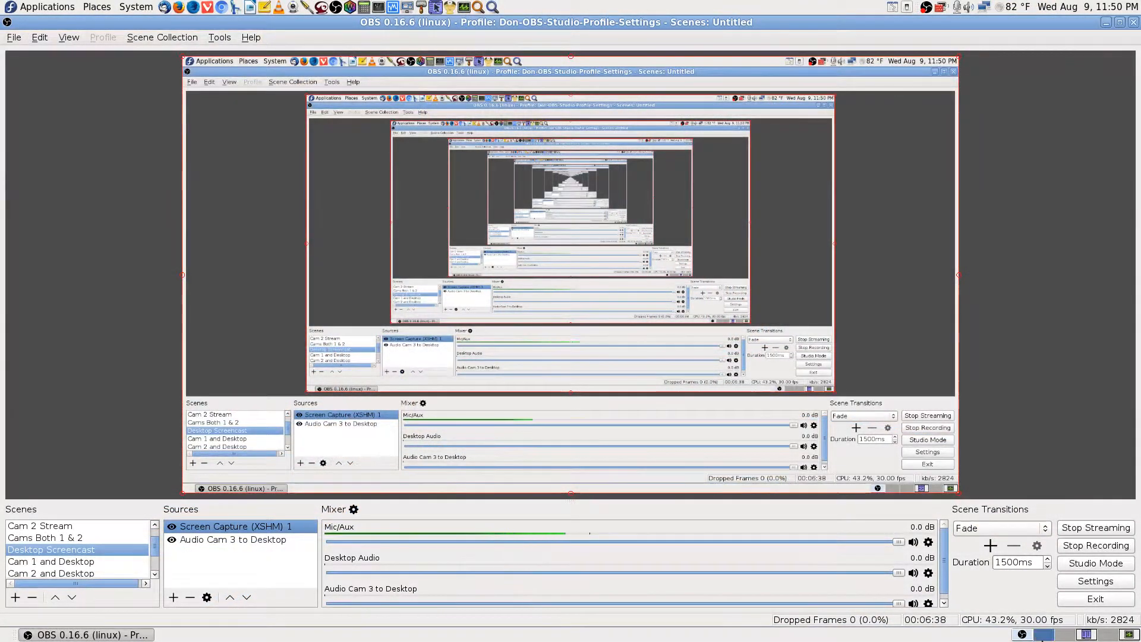
{"action": "left_click", "coordinate": [1086, 634]}
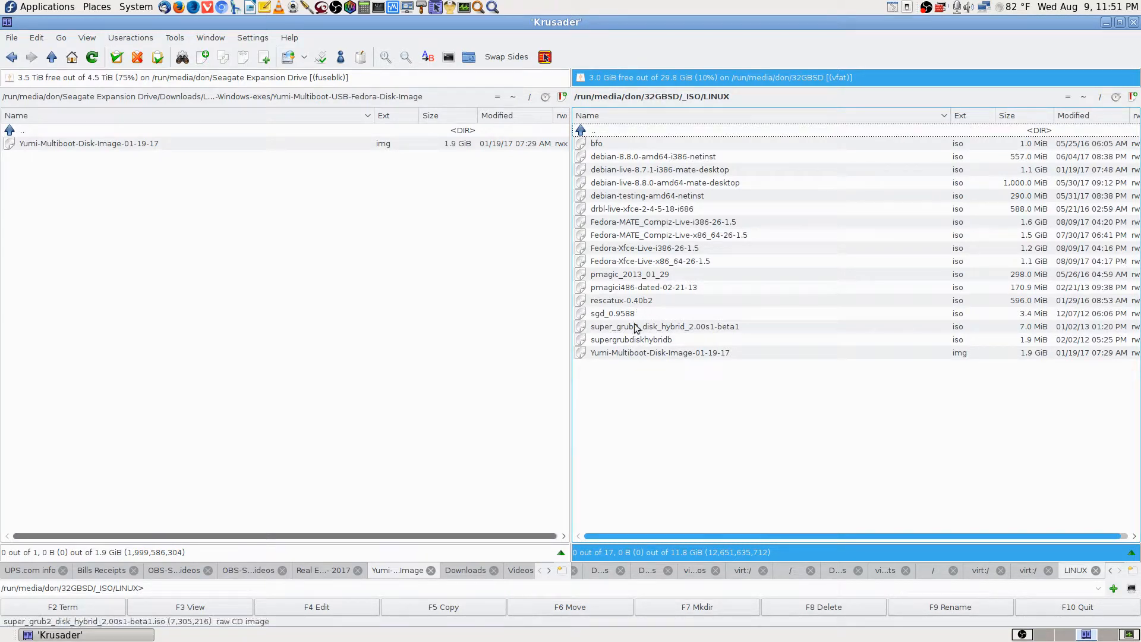
{"action": "left_click", "coordinate": [629, 353]}
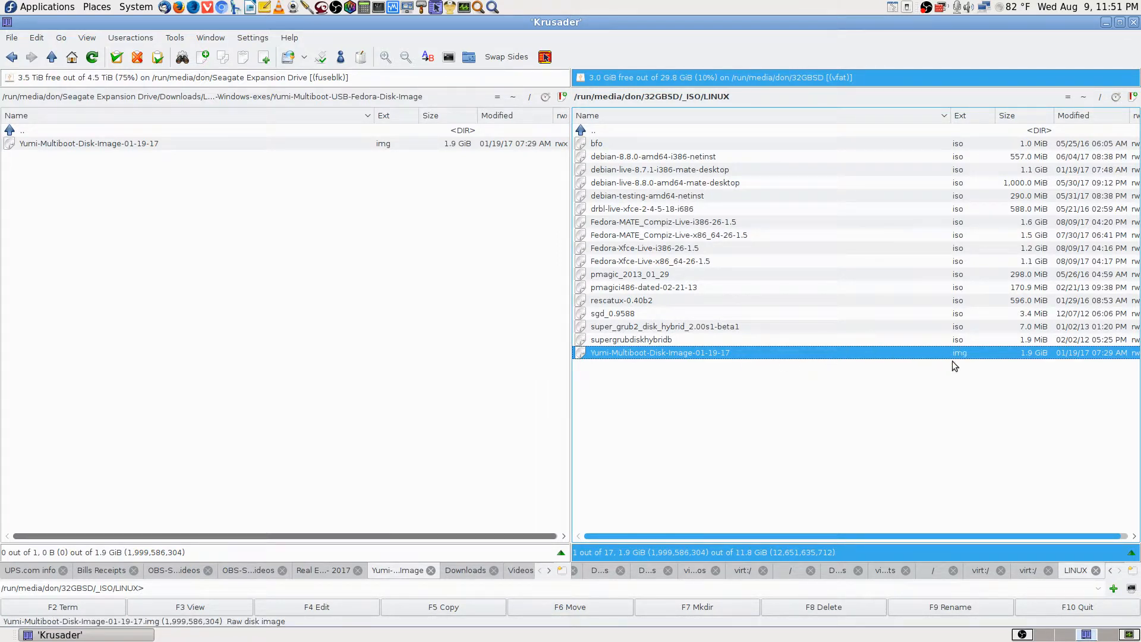
- Go up to the Linux-Distro-ISOs-and-Windows-exes folder on the Seagate drive and look over its entries
{"action": "left_click", "coordinate": [339, 133]}
{"action": "key", "text": "Return"}
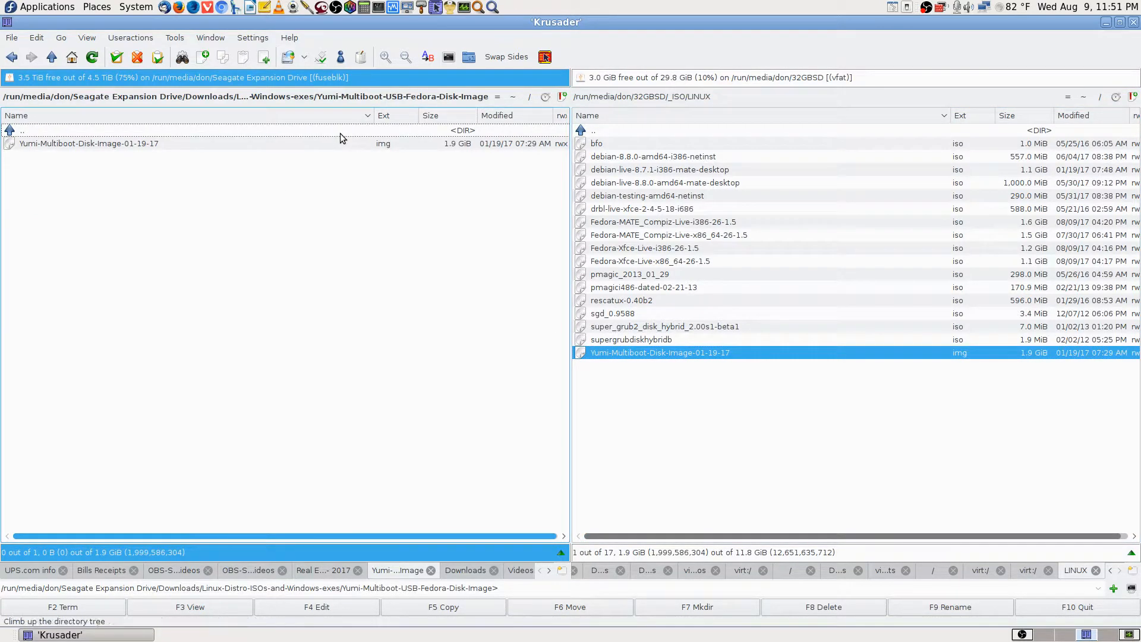
{"action": "key", "text": "Up"}
{"action": "key", "text": "Up"}
{"action": "key", "text": "Up"}
{"action": "key", "text": "Up"}
{"action": "key", "text": "Up"}
{"action": "key", "text": "Up"}
{"action": "key", "text": "Up"}
{"action": "key", "text": "Up"}
{"action": "key", "text": "Up"}
{"action": "key", "text": "Up"}
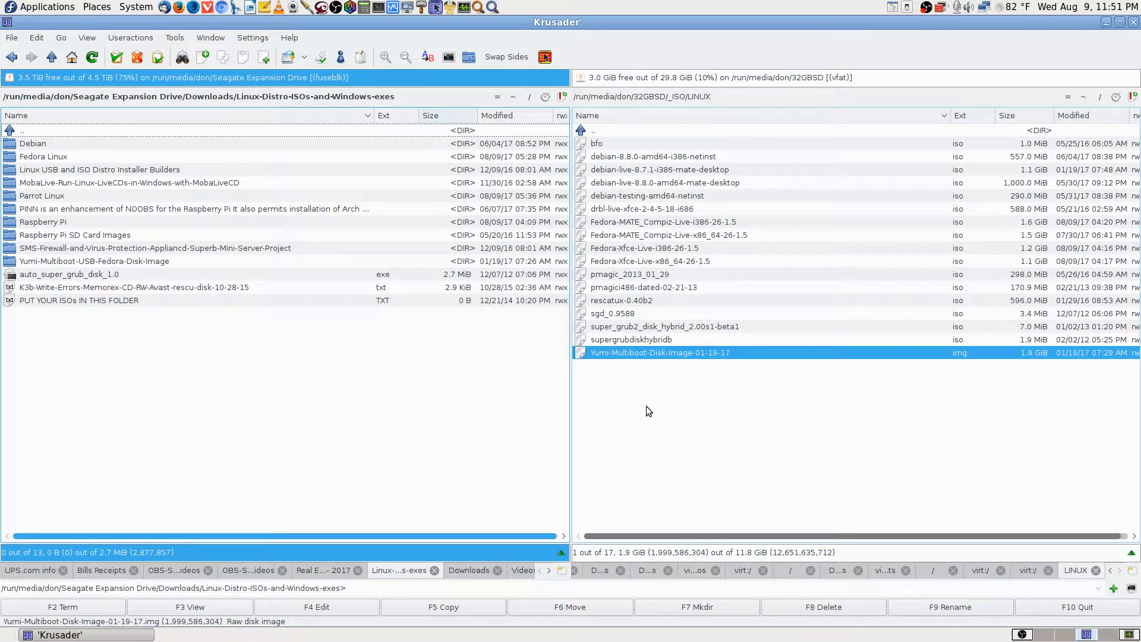
- Glance through the home folder and return to the Linux-Distro-ISOs-and-Windows-exes folder
{"action": "left_click", "coordinate": [512, 98]}
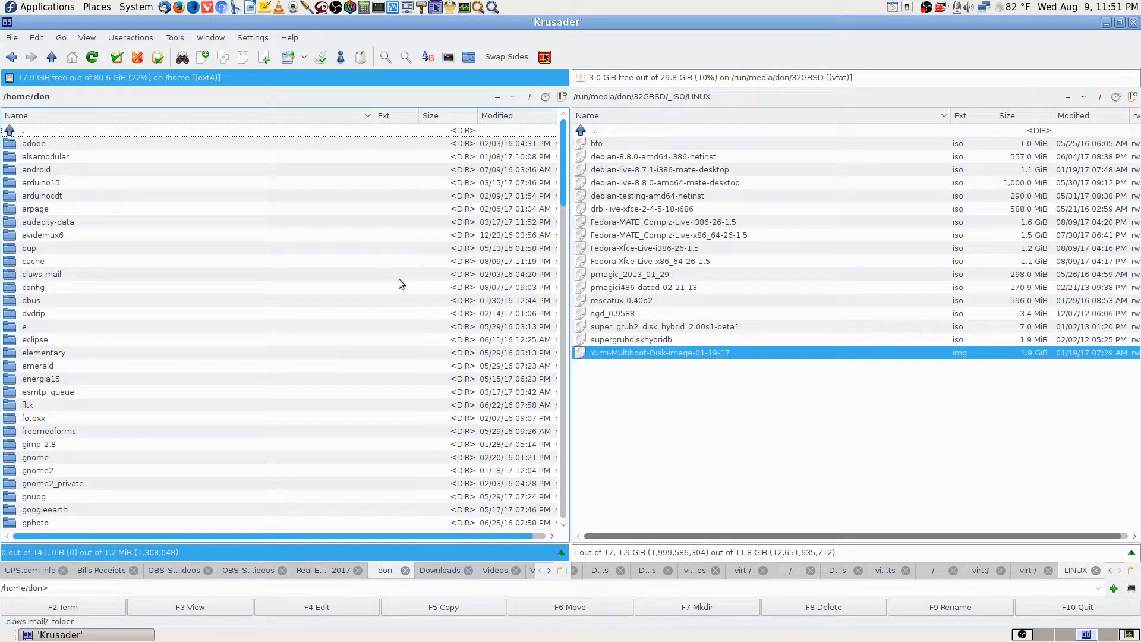
{"action": "scroll", "coordinate": [313, 397], "scroll_direction": "down", "scroll_amount": 7}
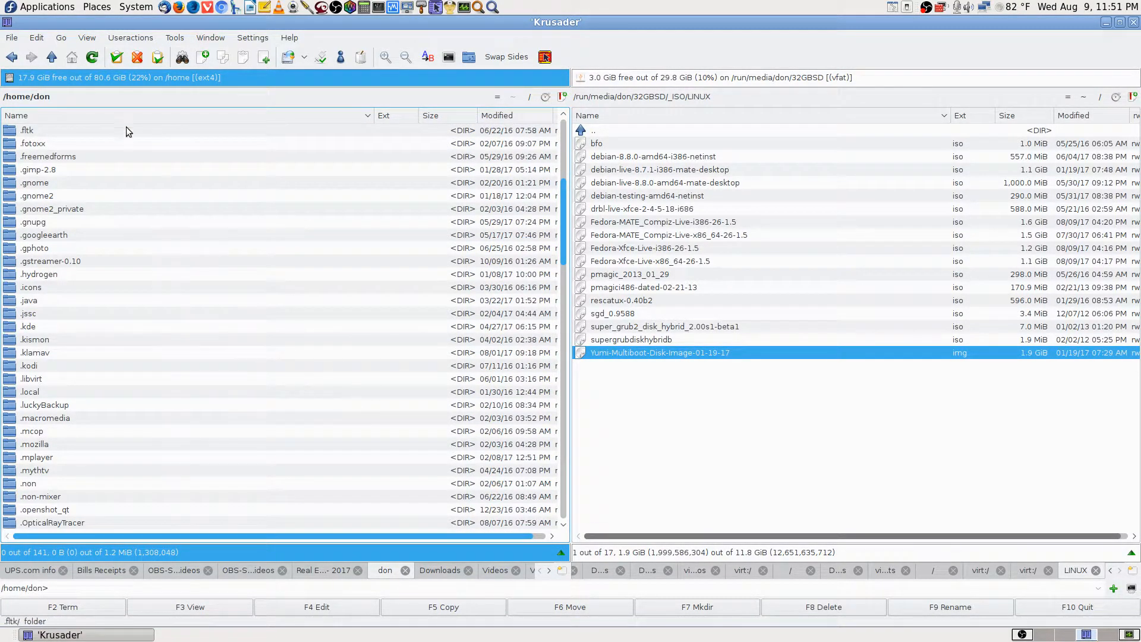
{"action": "left_click", "coordinate": [11, 57]}
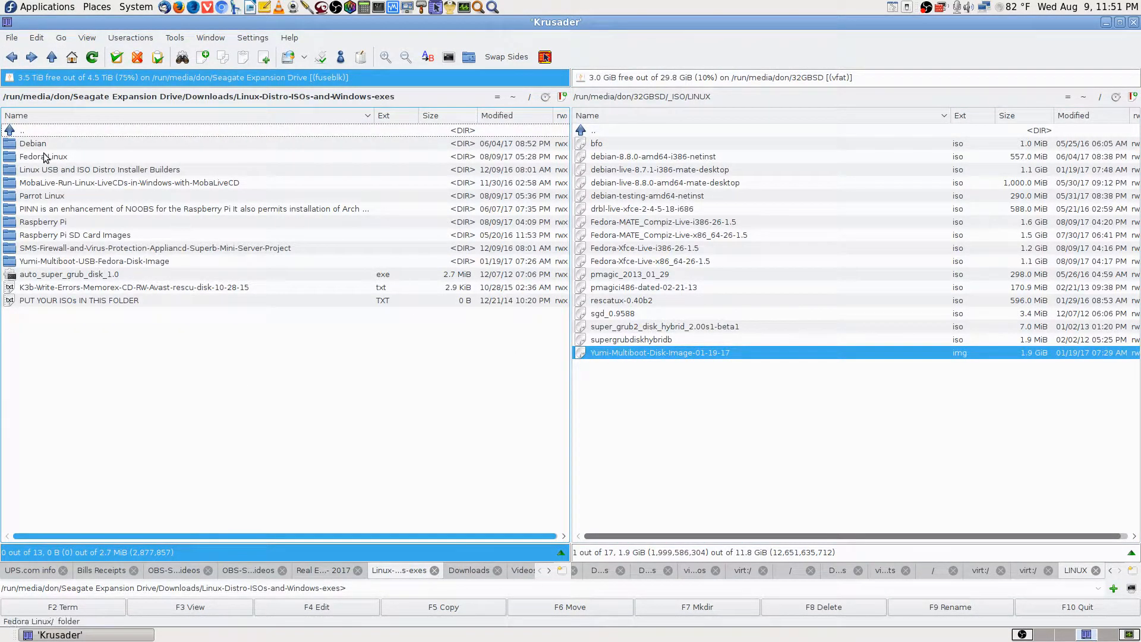
- View the contents of the Parrot Linux folder and go back up to its parent folder
{"action": "left_click", "coordinate": [48, 196]}
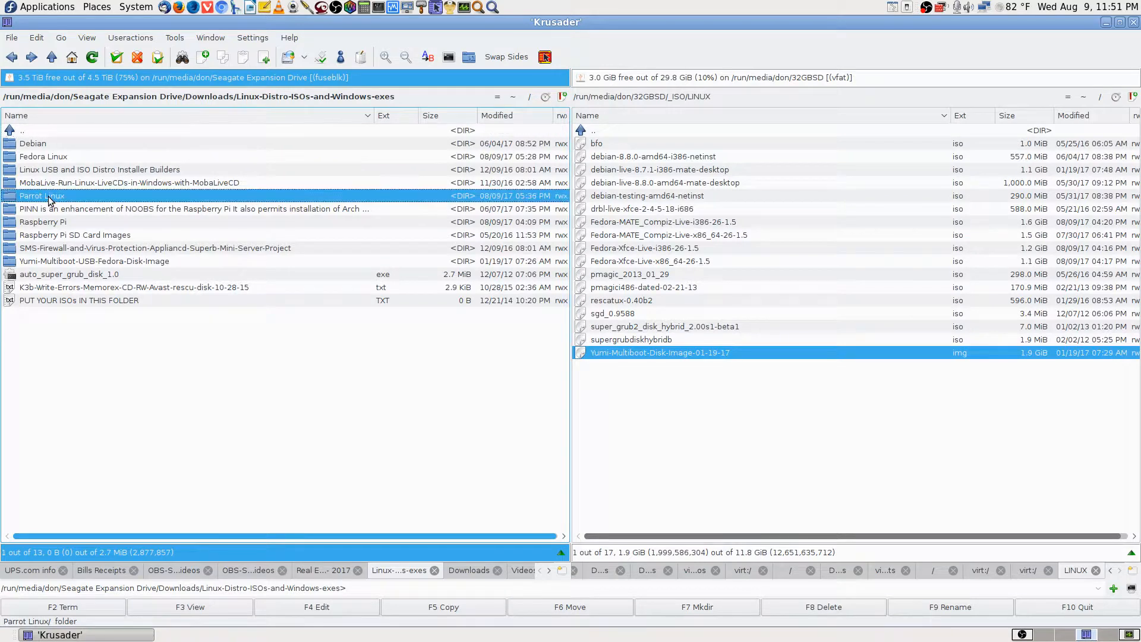
{"action": "double_click", "coordinate": [49, 198]}
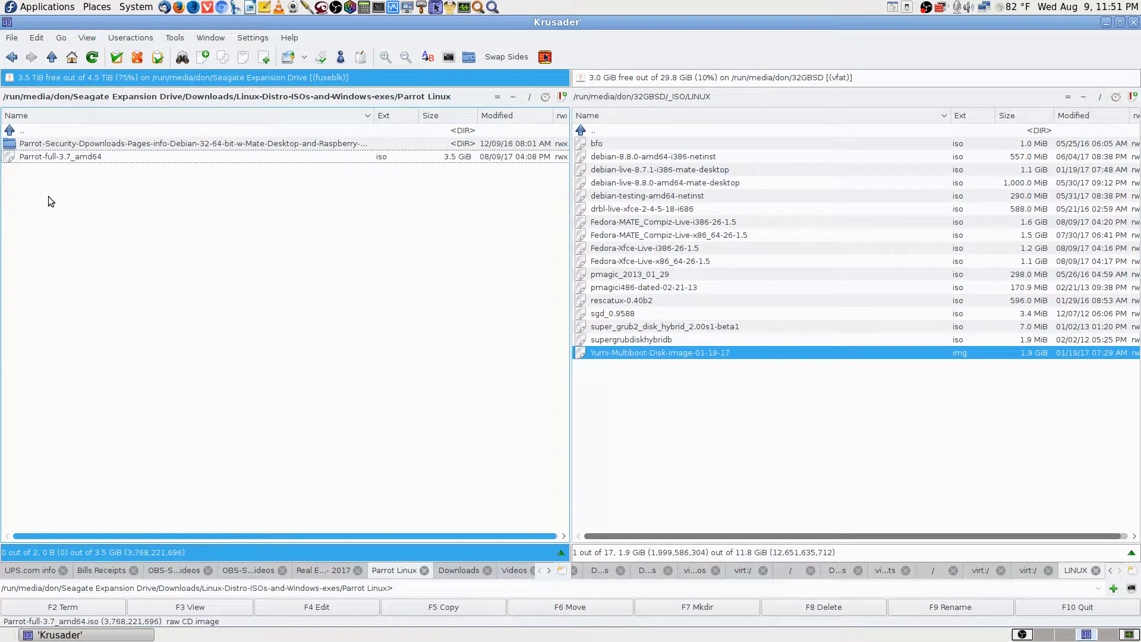
{"action": "key", "text": "Up"}
{"action": "key", "text": "Up"}
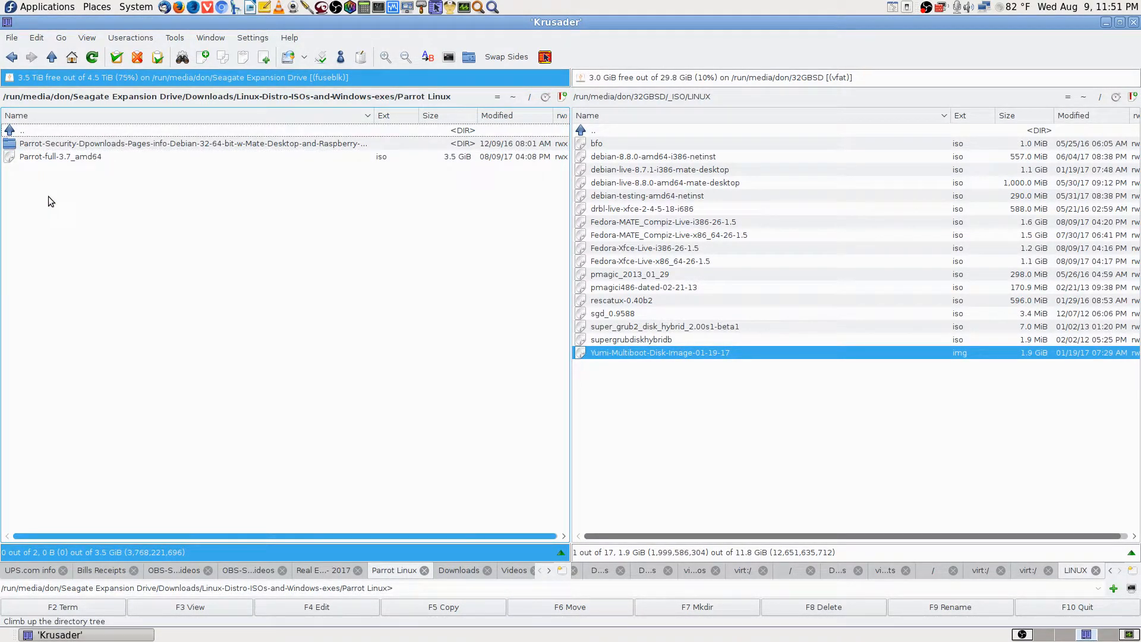
{"action": "key", "text": "Return"}
- Look through the distro subfolders and files listed in the Linux-Distro-ISOs-and-Windows-exes folder
{"action": "key", "text": "Down"}
{"action": "key", "text": "Down"}
{"action": "key", "text": "Down"}
{"action": "key", "text": "Down"}
{"action": "key", "text": "Down"}
{"action": "key", "text": "Down"}
{"action": "key", "text": "Down"}
{"action": "key", "text": "Down"}
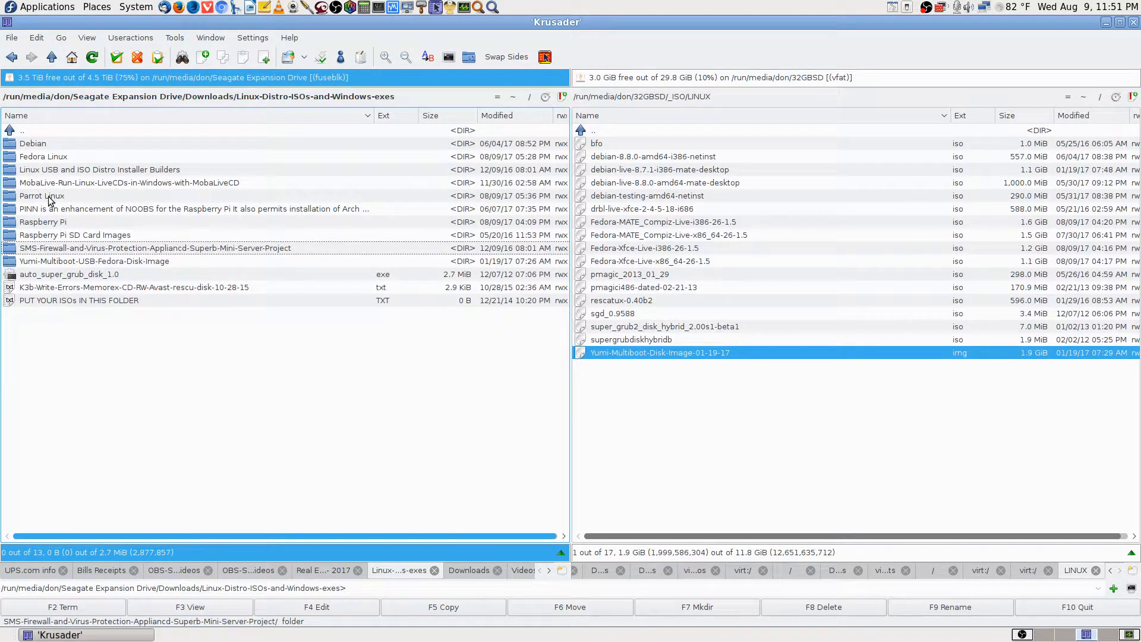
{"action": "key", "text": "Up"}
{"action": "key", "text": "Up"}
{"action": "key", "text": "Up"}
{"action": "key", "text": "Up"}
{"action": "key", "text": "Up"}
{"action": "key", "text": "Up"}
{"action": "key", "text": "Up"}
{"action": "key", "text": "Up"}
{"action": "key", "text": "Up"}
{"action": "key", "text": "Up"}
{"action": "key", "text": "Up"}
{"action": "key", "text": "Up"}
{"action": "key", "text": "Up"}
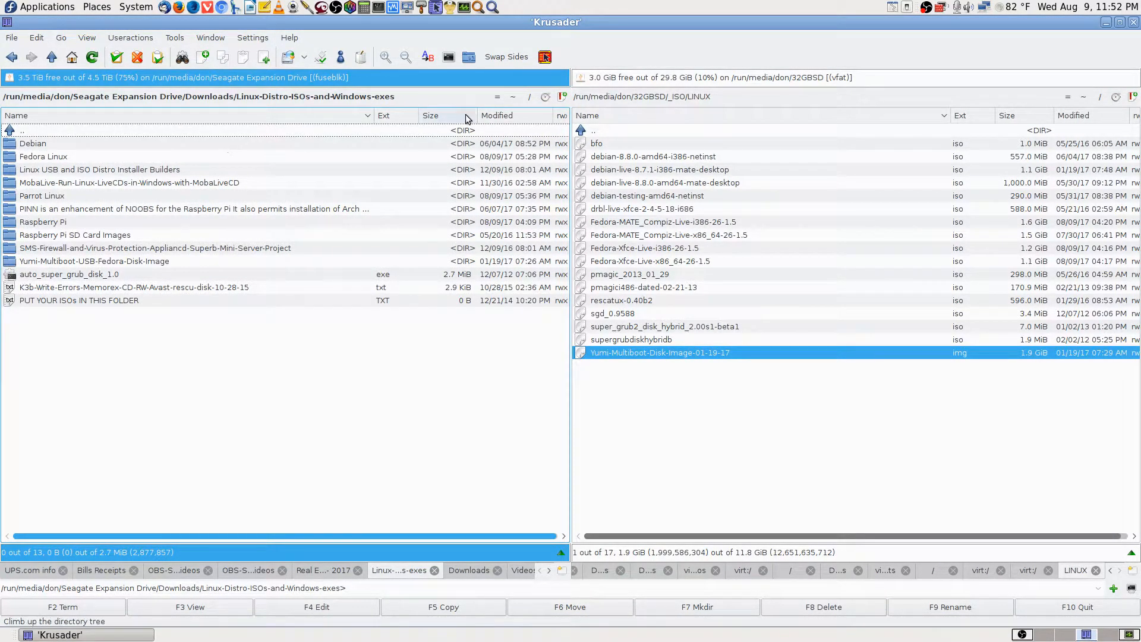
- Open the Downloads folder inside the home folder in place of the Seagate drive listing
{"action": "left_click", "coordinate": [511, 100]}
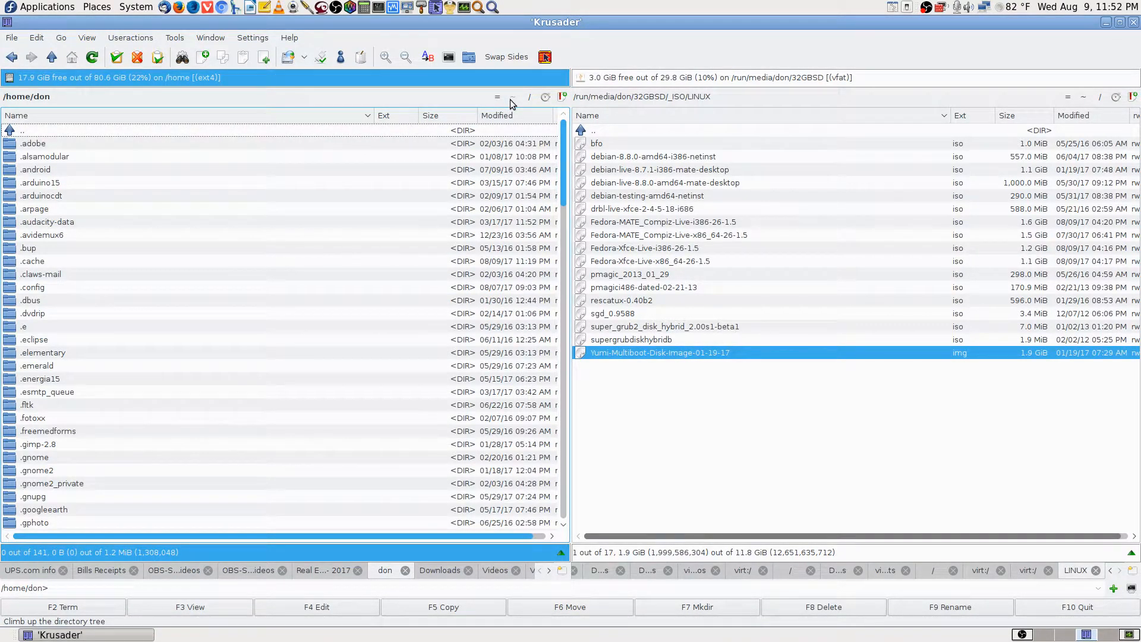
{"action": "type", "text": "Down"}
{"action": "key", "text": "Return"}
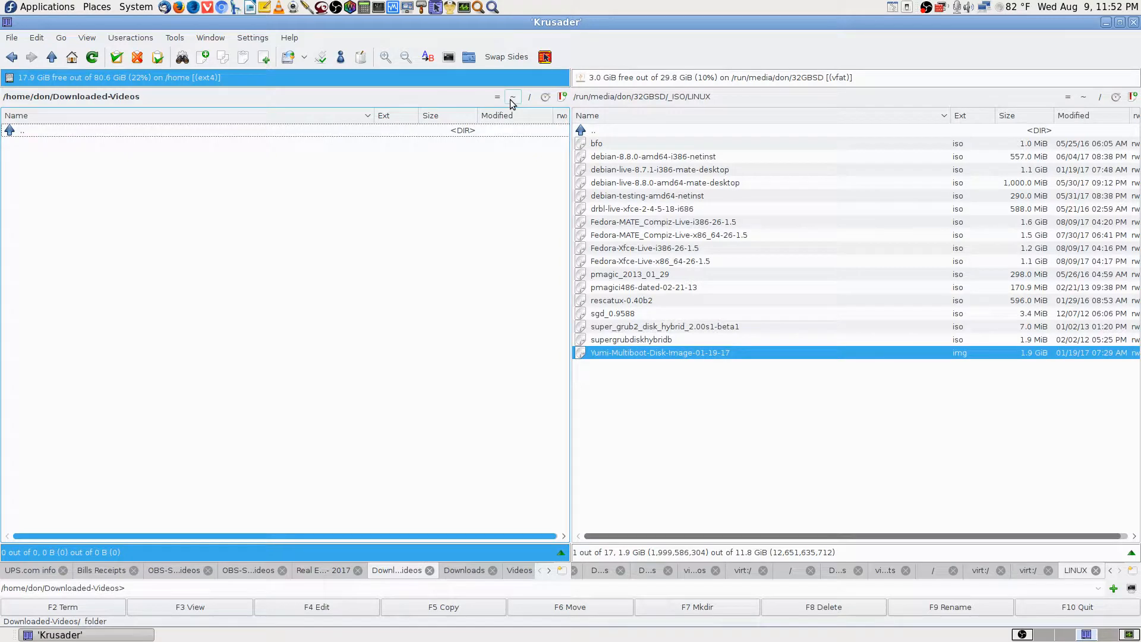
{"action": "key", "text": "BackSpace"}
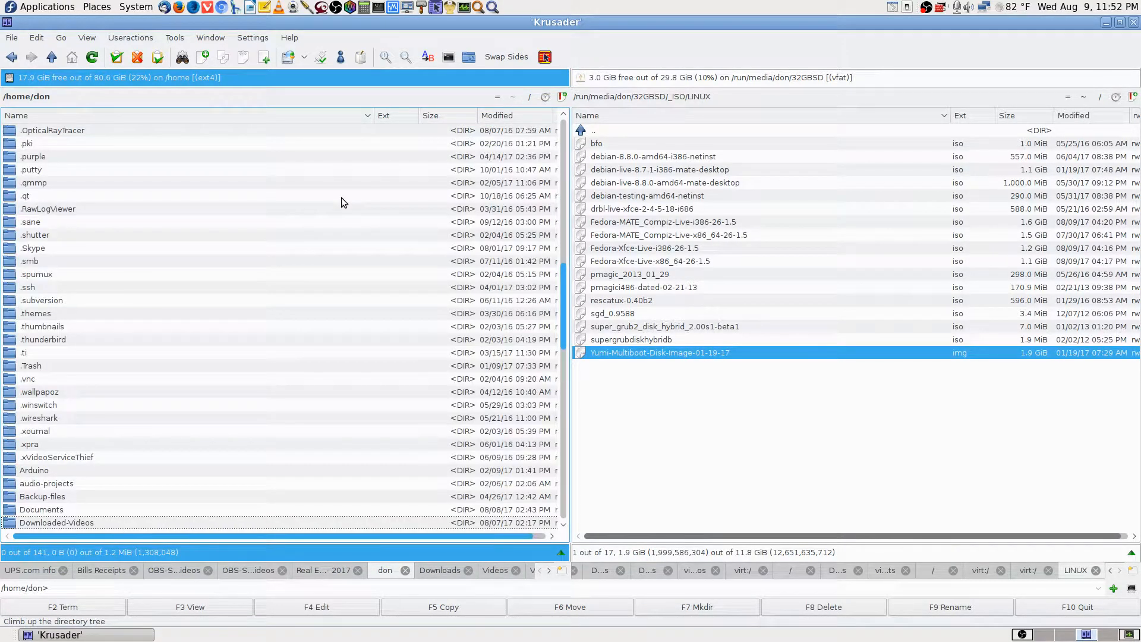
{"action": "key", "text": "Up"}
{"action": "key", "text": "Return"}
{"action": "key", "text": "BackSpace"}
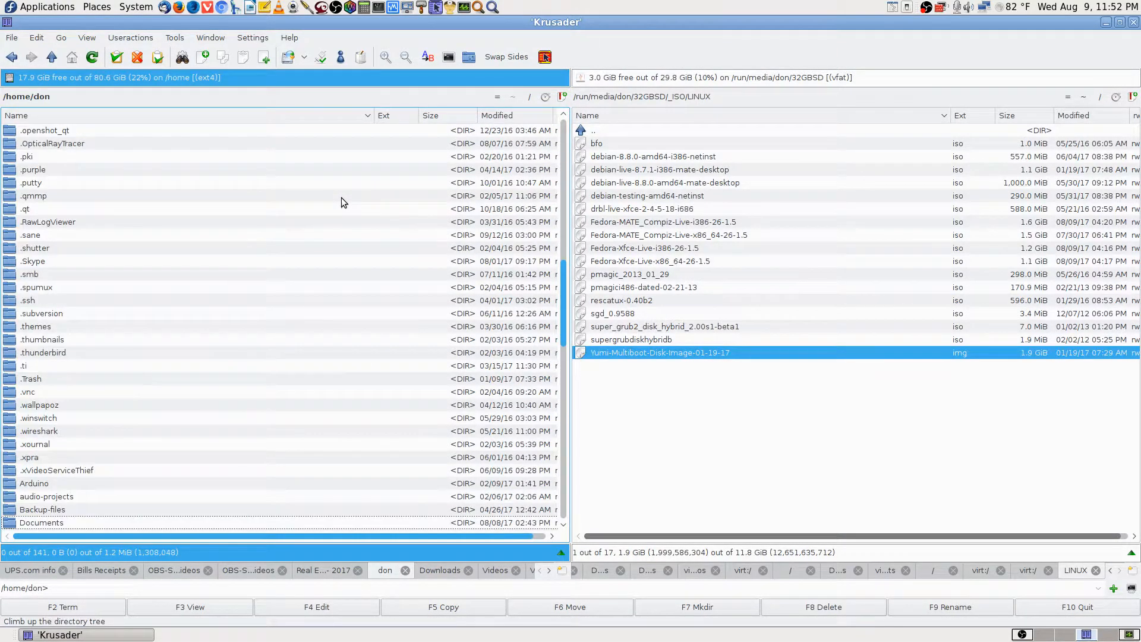
{"action": "key", "text": "Down"}
{"action": "key", "text": "Down"}
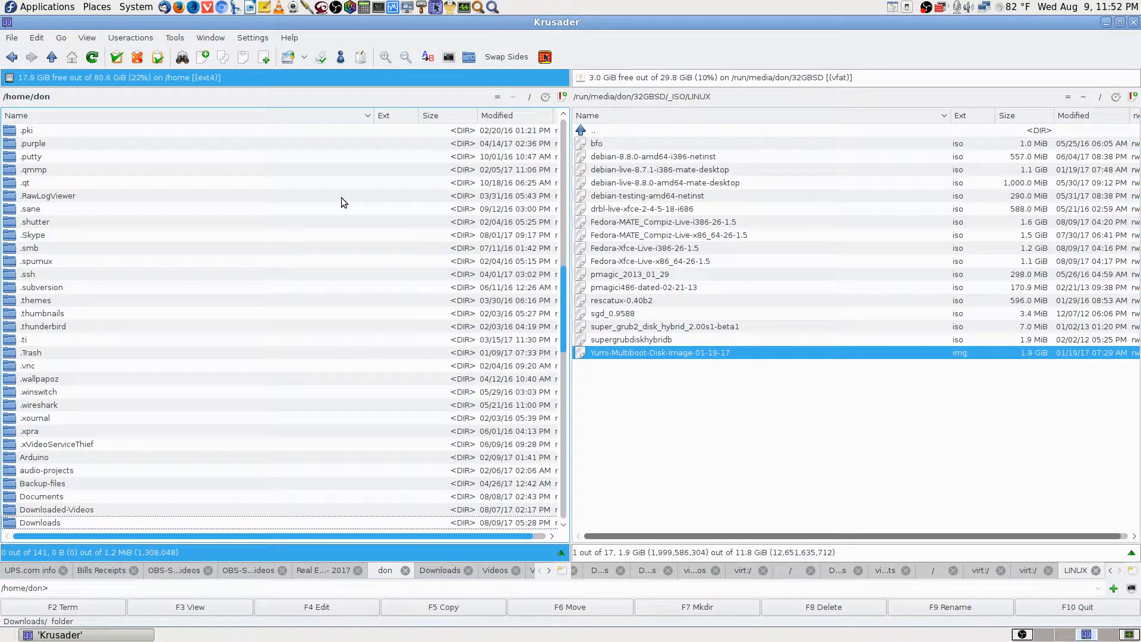
{"action": "key", "text": "Up"}
{"action": "key", "text": "Down"}
{"action": "key", "text": "Return"}
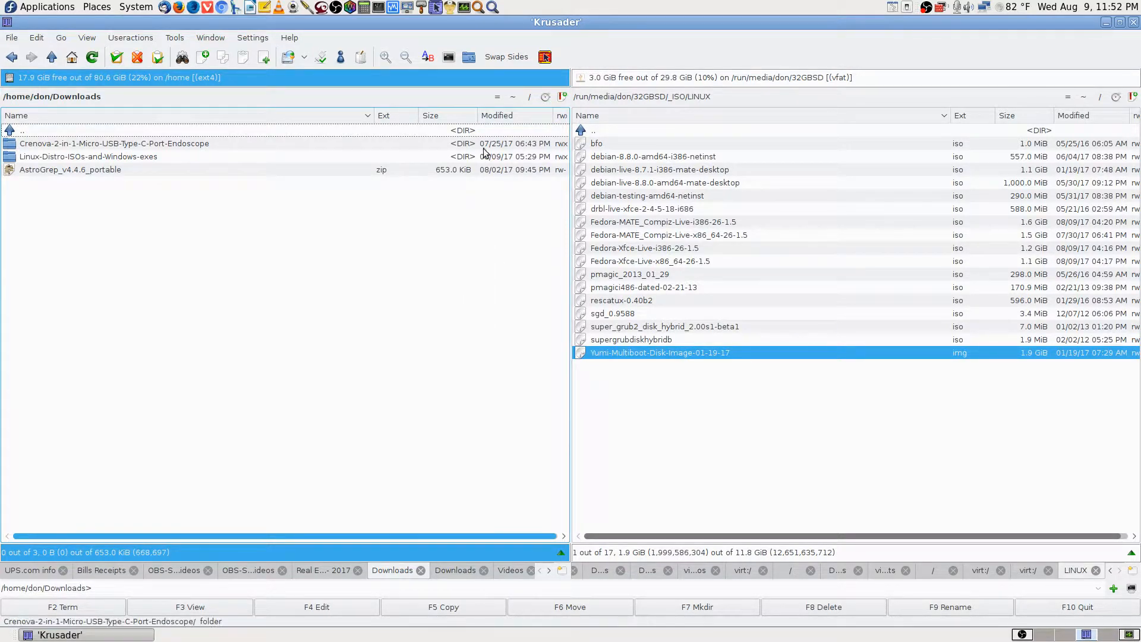
- Show the home folder once more and return to its Downloads folder
{"action": "left_click", "coordinate": [513, 97]}
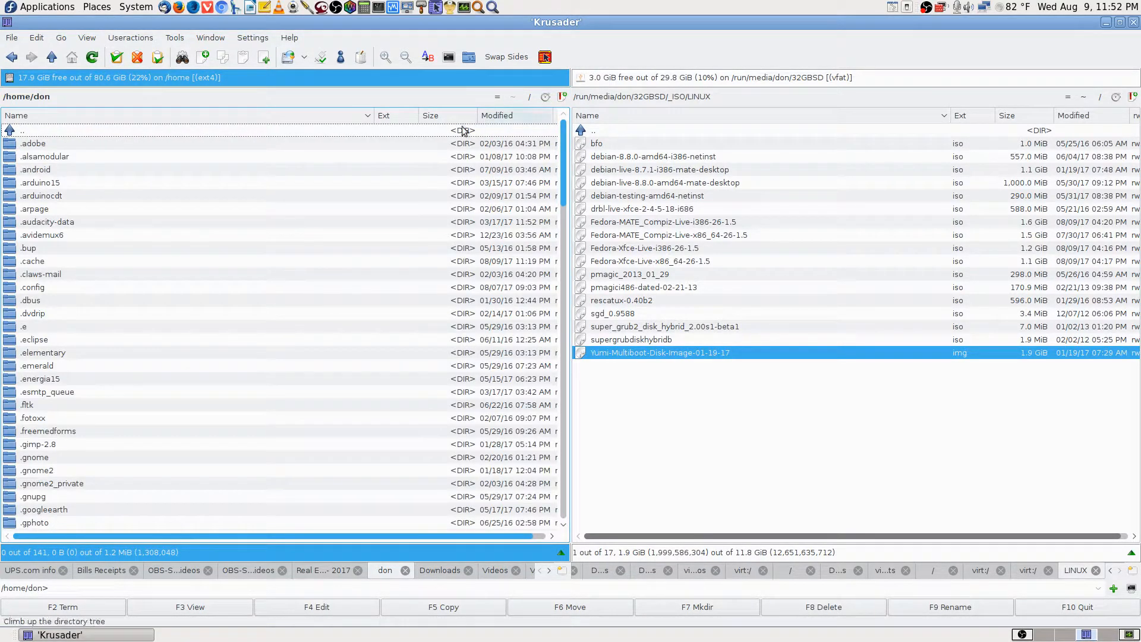
{"action": "left_click", "coordinate": [11, 56]}
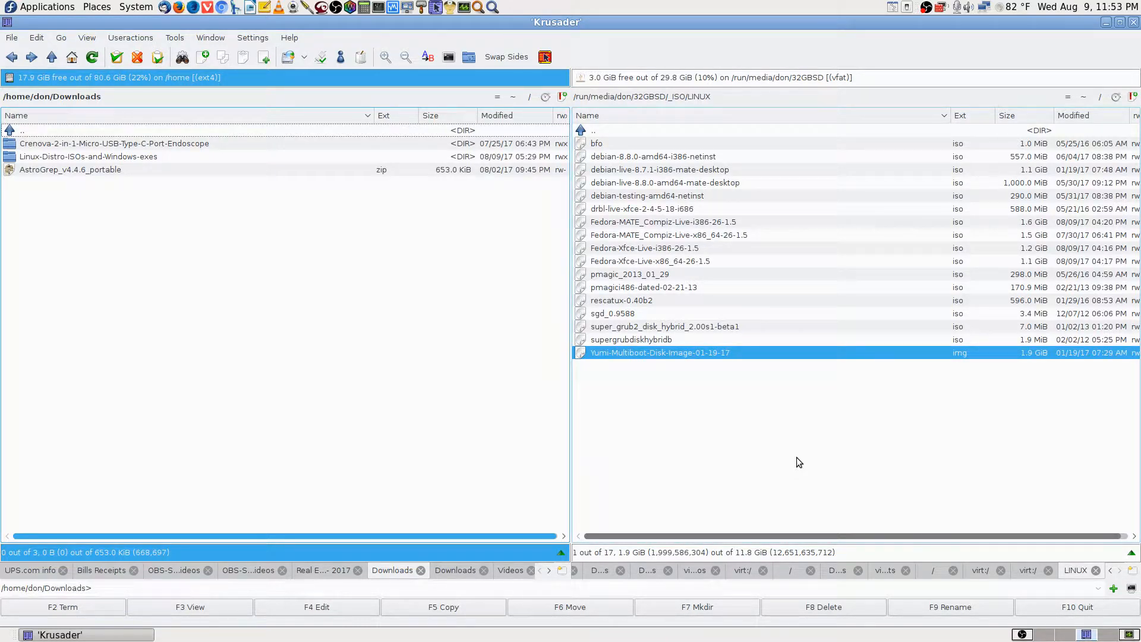
- Go through the list of ISO and disk image files in the _ISO/LINUX folder on the 32GBSD drive
{"action": "left_click", "coordinate": [633, 132]}
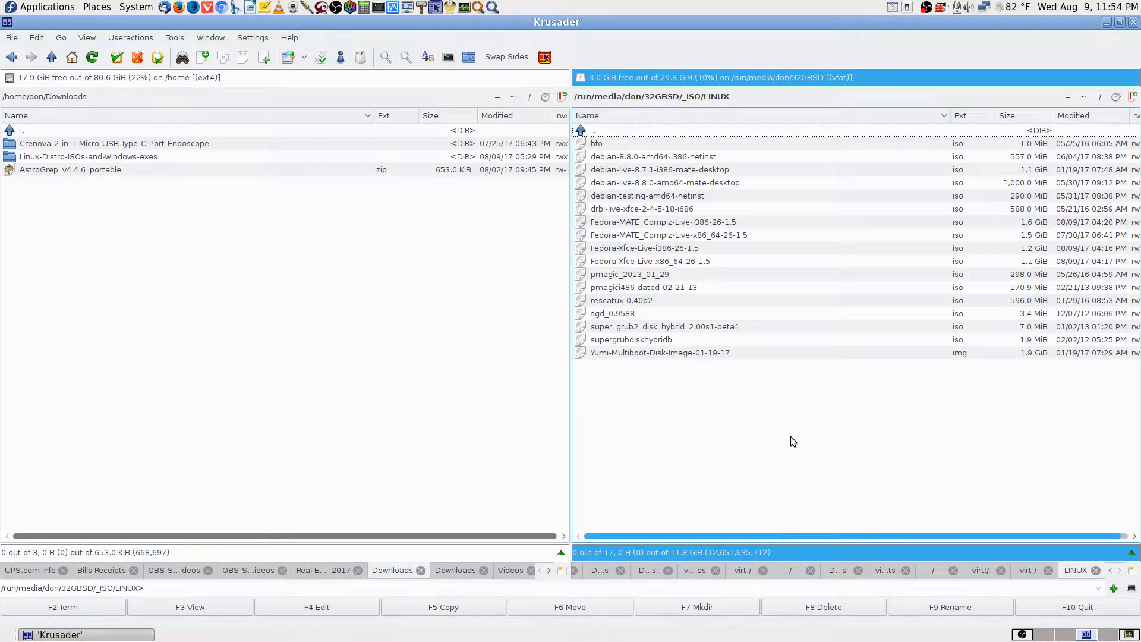
{"action": "key", "text": "Down"}
{"action": "key", "text": "Down"}
{"action": "key", "text": "Down"}
{"action": "key", "text": "Down"}
{"action": "key", "text": "Down"}
{"action": "key", "text": "Down"}
{"action": "key", "text": "Down"}
{"action": "key", "text": "Down"}
{"action": "key", "text": "Down"}
{"action": "key", "text": "Down"}
{"action": "key", "text": "Down"}
{"action": "key", "text": "Down"}
{"action": "key", "text": "Down"}
{"action": "key", "text": "Down"}
{"action": "key", "text": "Down"}
{"action": "key", "text": "Down"}
{"action": "key", "text": "Down"}
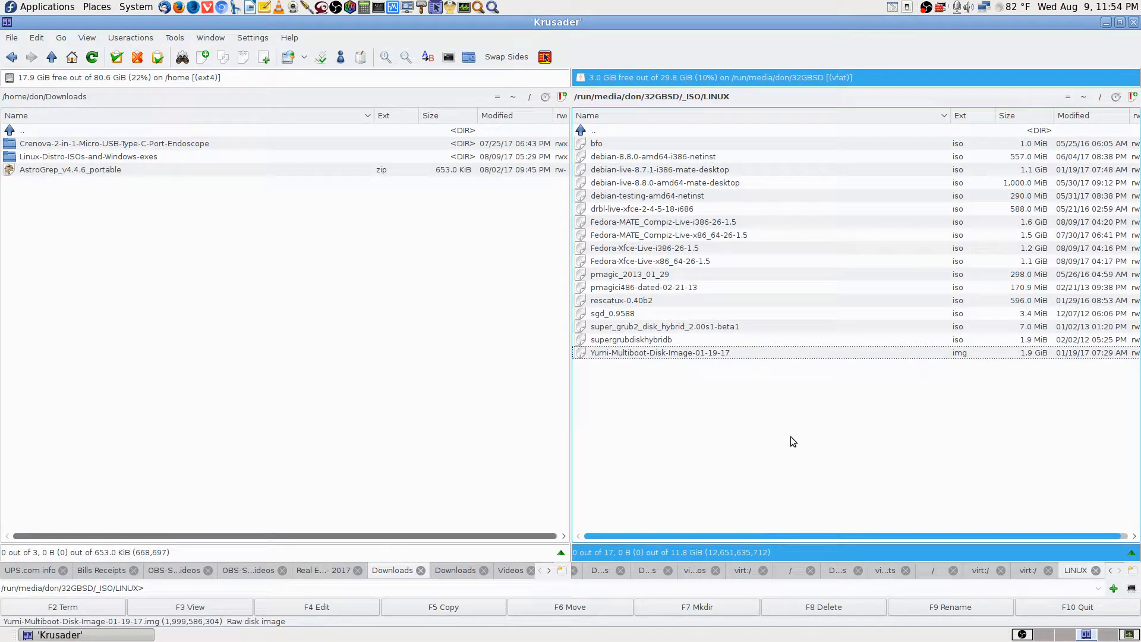
{"action": "key", "text": "Up"}
{"action": "key", "text": "Up"}
{"action": "key", "text": "Up"}
{"action": "key", "text": "Up"}
{"action": "key", "text": "Up"}
{"action": "key", "text": "Up"}
{"action": "key", "text": "Up"}
{"action": "key", "text": "Up"}
{"action": "key", "text": "Up"}
{"action": "key", "text": "Up"}
{"action": "key", "text": "Up"}
{"action": "key", "text": "Up"}
{"action": "key", "text": "Up"}
{"action": "key", "text": "Up"}
{"action": "key", "text": "Up"}
{"action": "key", "text": "Up"}
{"action": "key", "text": "Up"}
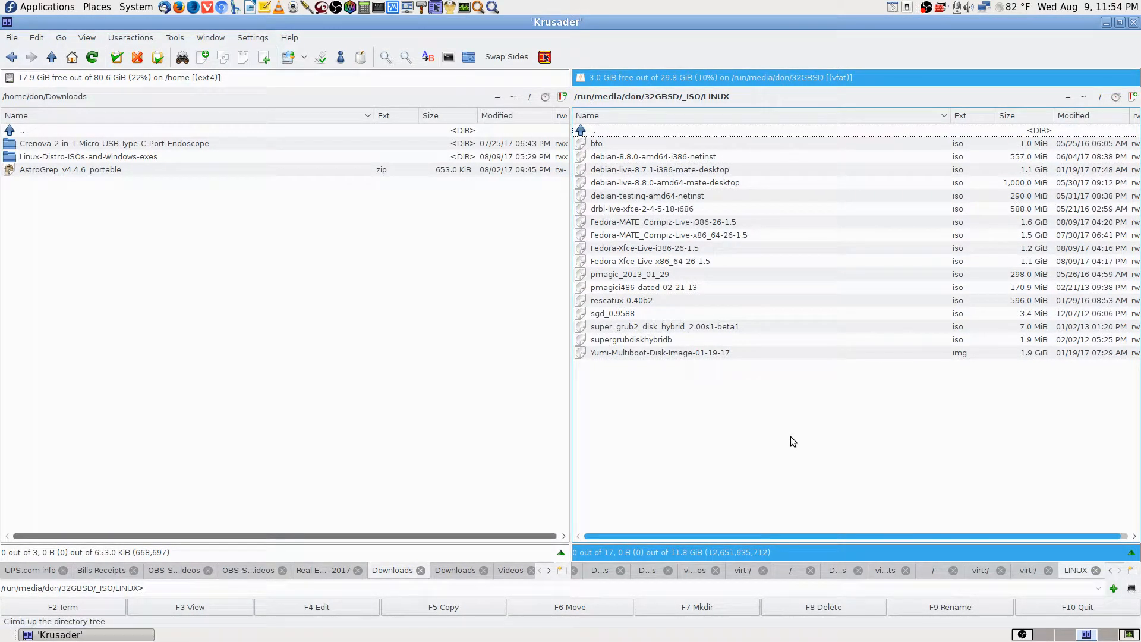
{"action": "key", "text": "Down"}
{"action": "key", "text": "Down"}
{"action": "key", "text": "Down"}
{"action": "key", "text": "Down"}
{"action": "key", "text": "Down"}
{"action": "key", "text": "Down"}
{"action": "key", "text": "Down"}
{"action": "key", "text": "Down"}
{"action": "key", "text": "Down"}
{"action": "key", "text": "Down"}
{"action": "key", "text": "Down"}
{"action": "key", "text": "Down"}
{"action": "key", "text": "Down"}
{"action": "key", "text": "Down"}
{"action": "key", "text": "Down"}
{"action": "key", "text": "Down"}
{"action": "key", "text": "Down"}
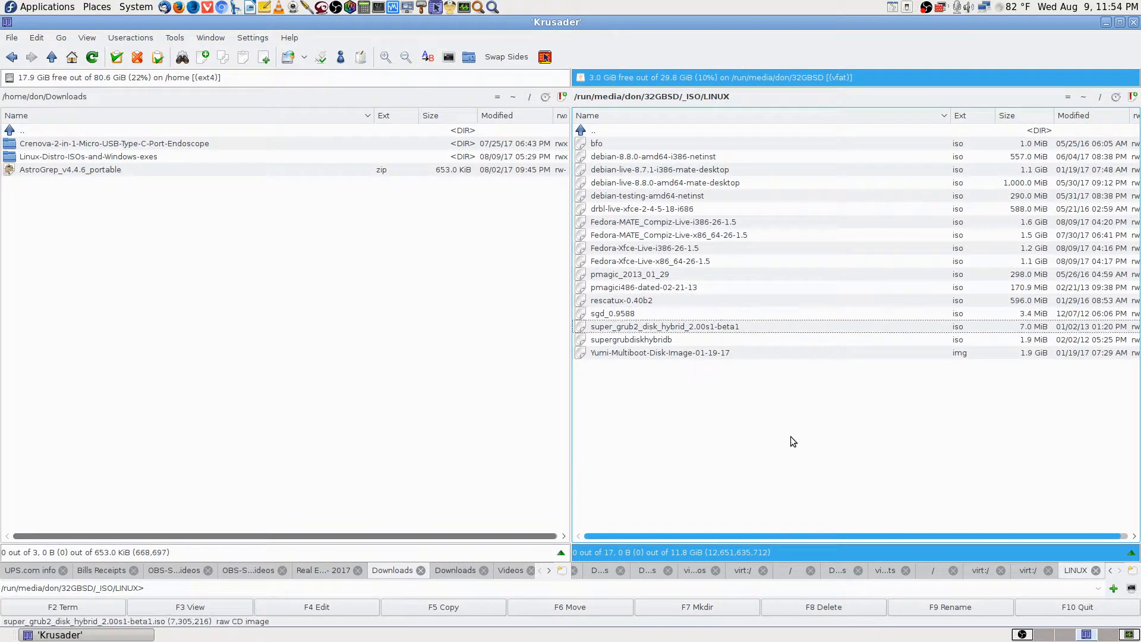
{"action": "key", "text": "Up"}
{"action": "key", "text": "Up"}
{"action": "key", "text": "Up"}
{"action": "key", "text": "Up"}
{"action": "key", "text": "Up"}
{"action": "key", "text": "Up"}
{"action": "key", "text": "Up"}
{"action": "key", "text": "Up"}
{"action": "key", "text": "Up"}
{"action": "key", "text": "Up"}
{"action": "key", "text": "Up"}
{"action": "key", "text": "Up"}
{"action": "key", "text": "Up"}
{"action": "key", "text": "Up"}
{"action": "key", "text": "Up"}
{"action": "key", "text": "Up"}
{"action": "key", "text": "Up"}
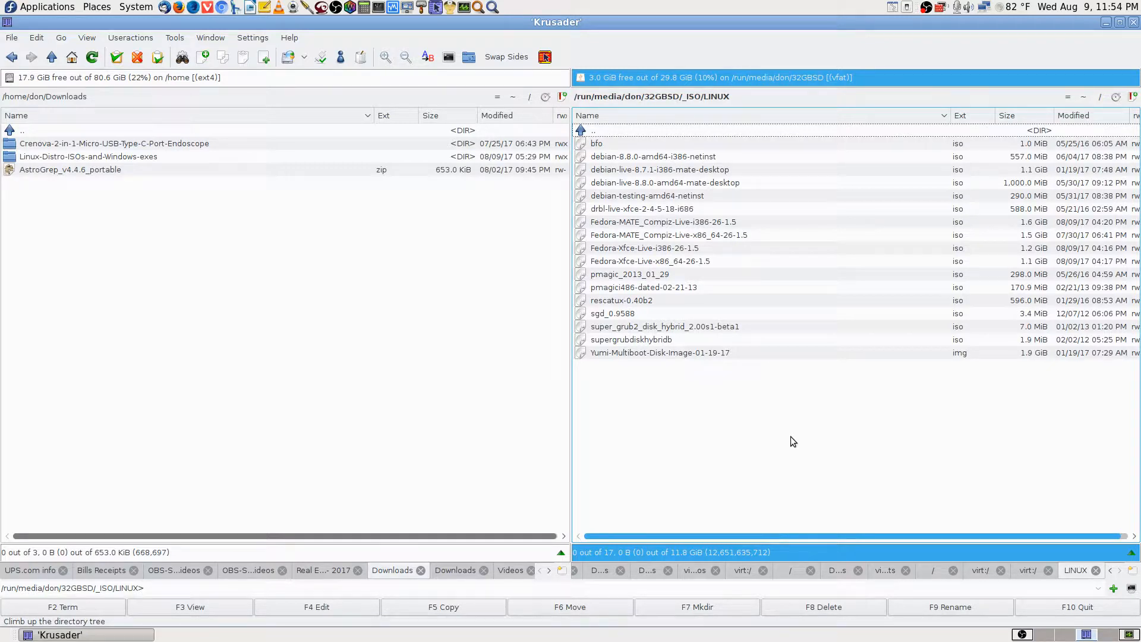
- Go up to the _ISO folder on the 32GBSD drive and look through its category subfolders
{"action": "key", "text": "Return"}
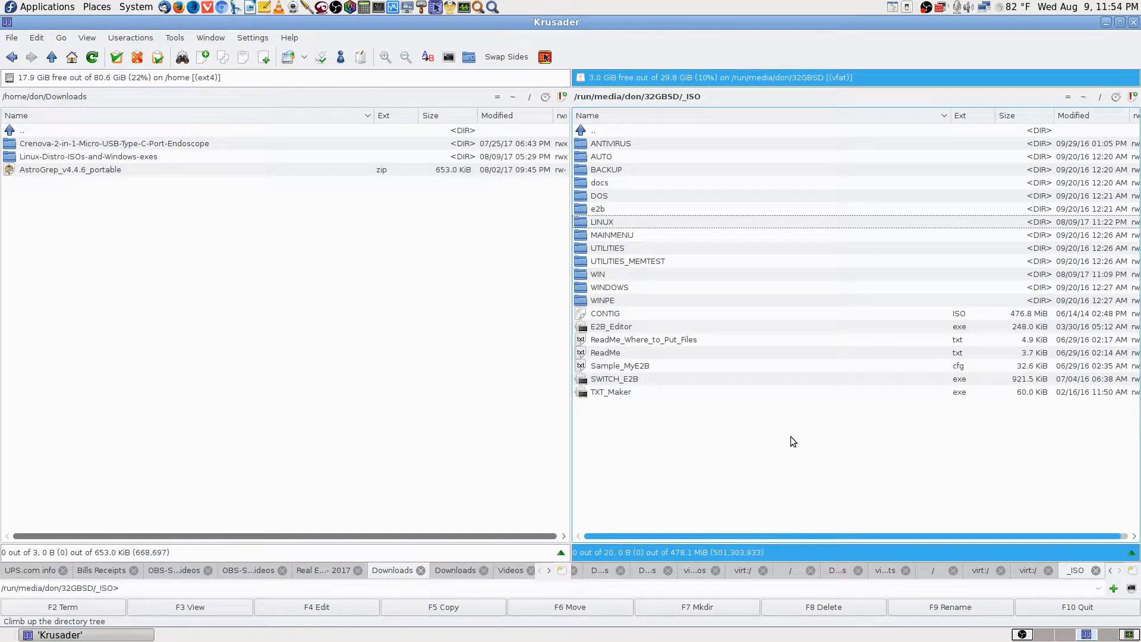
{"action": "key", "text": "Up"}
{"action": "key", "text": "Up"}
{"action": "key", "text": "Up"}
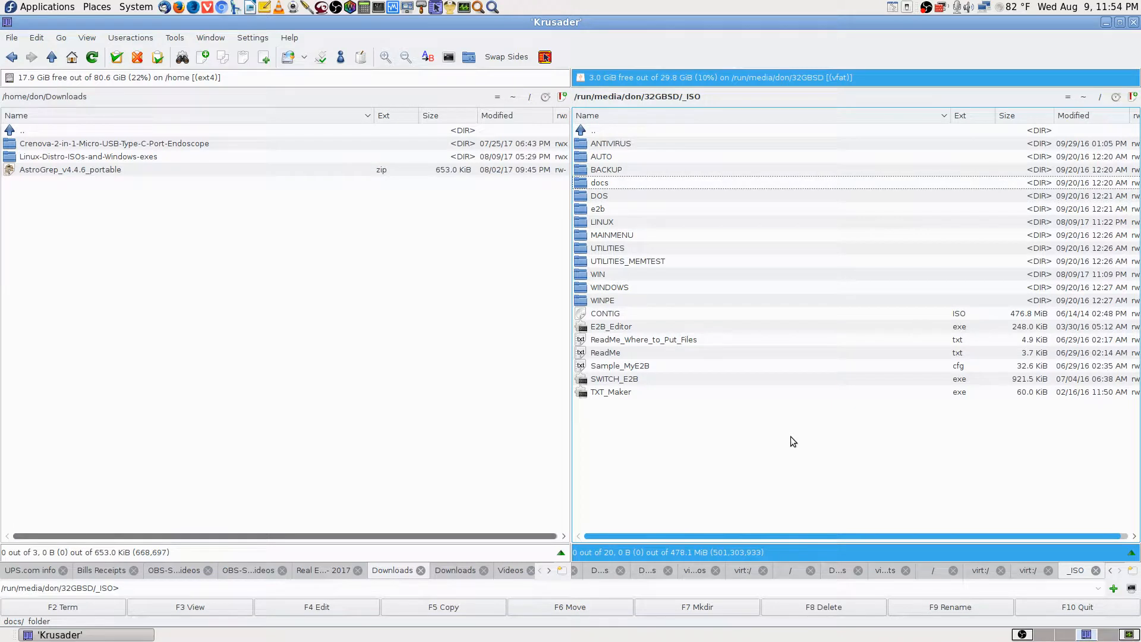
{"action": "key", "text": "Down"}
{"action": "key", "text": "Down"}
{"action": "key", "text": "Down"}
{"action": "key", "text": "Down"}
{"action": "key", "text": "Down"}
{"action": "key", "text": "Up"}
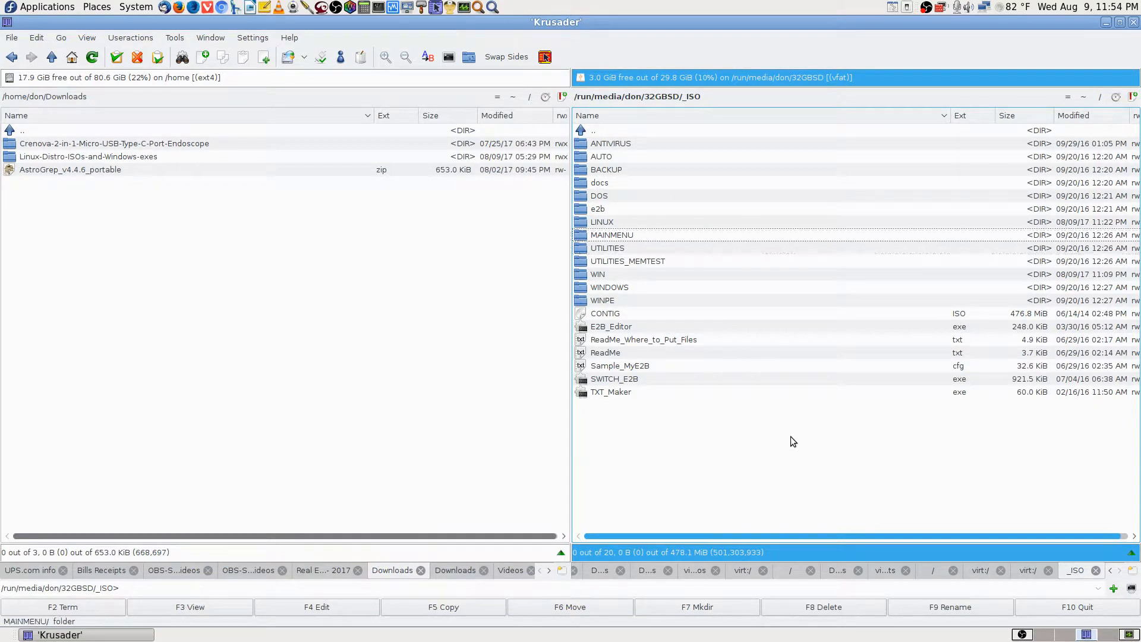
{"action": "key", "text": "Up"}
{"action": "key", "text": "Up"}
{"action": "key", "text": "Up"}
{"action": "key", "text": "Up"}
{"action": "key", "text": "Up"}
{"action": "key", "text": "Up"}
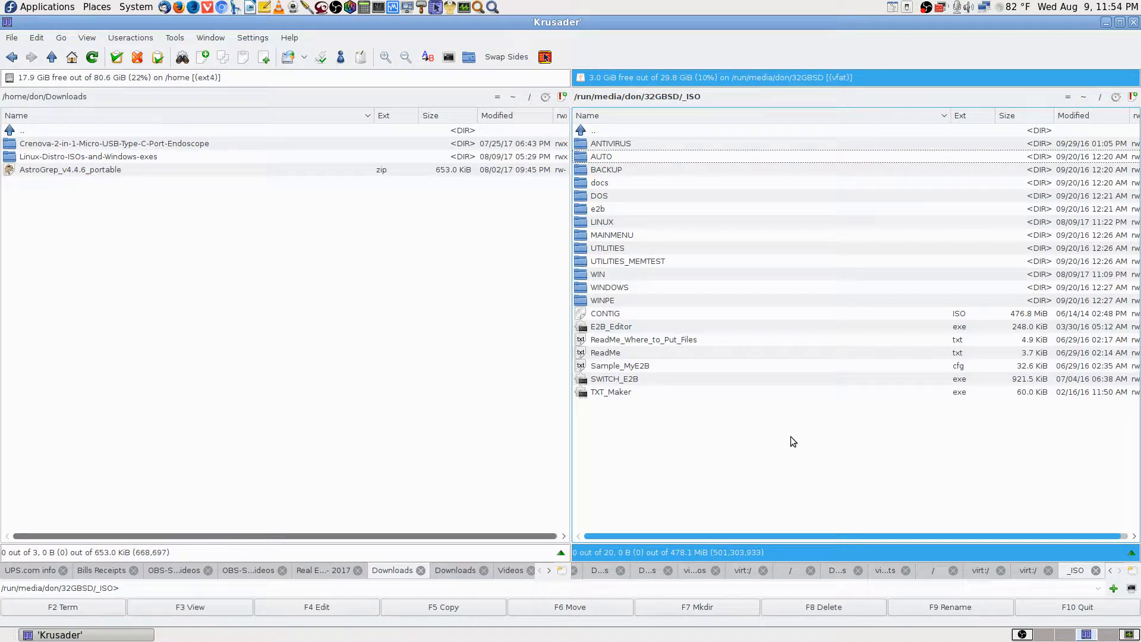
{"action": "key", "text": "Down"}
{"action": "key", "text": "Down"}
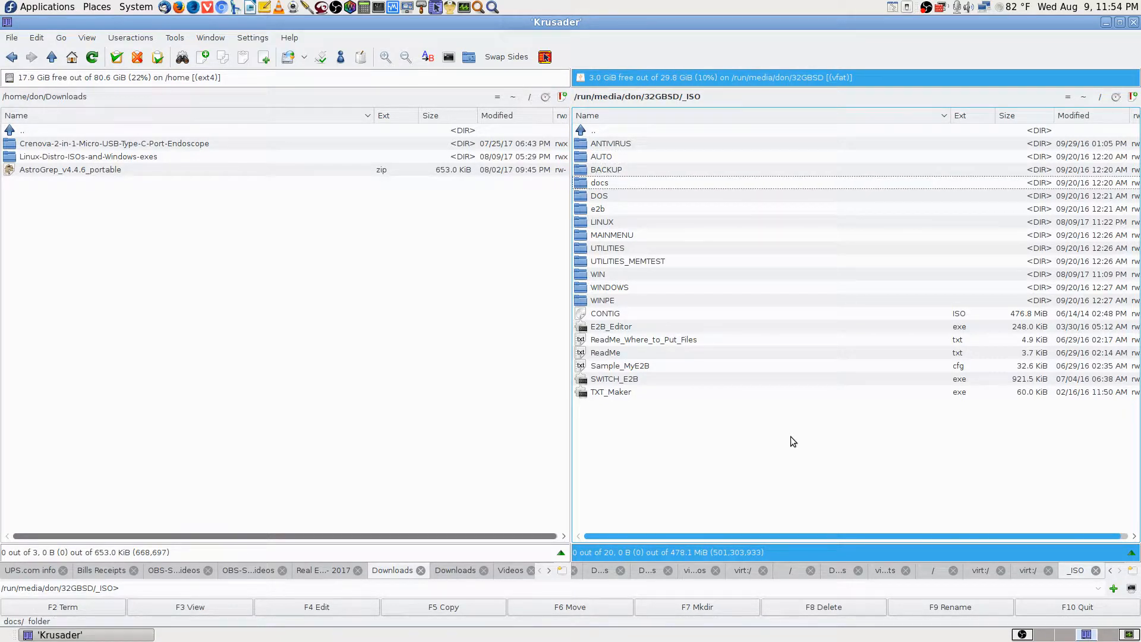
- Open the WINDOWS folder inside the _ISO folder on the 32GBSD drive
{"action": "key", "text": "Down"}
{"action": "key", "text": "Down"}
{"action": "key", "text": "Down"}
{"action": "key", "text": "Down"}
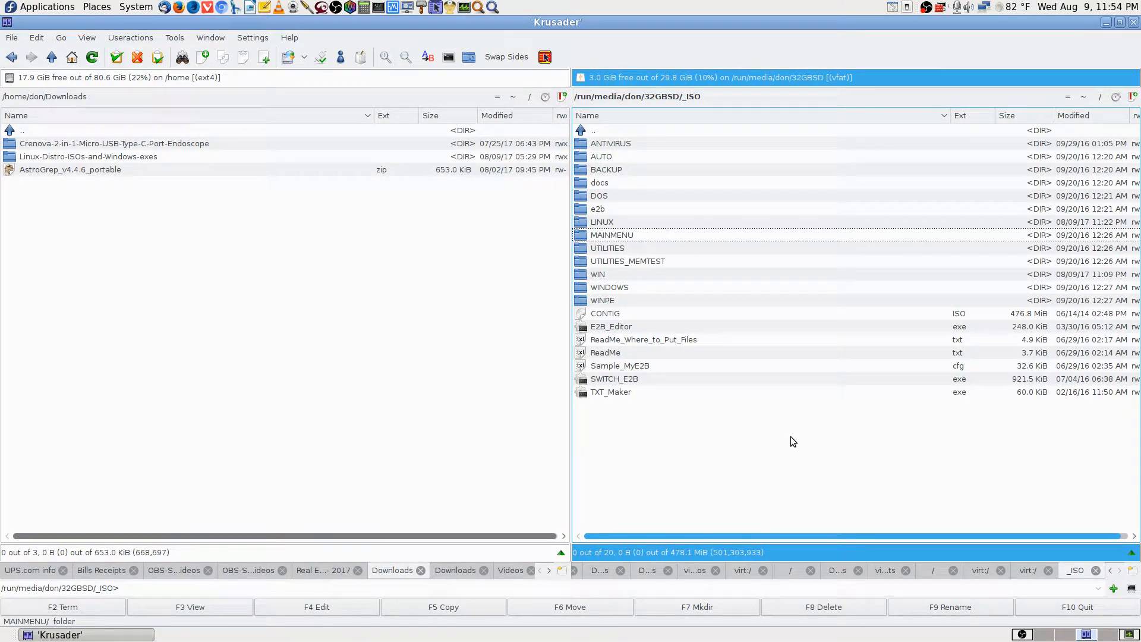
{"action": "key", "text": "Down"}
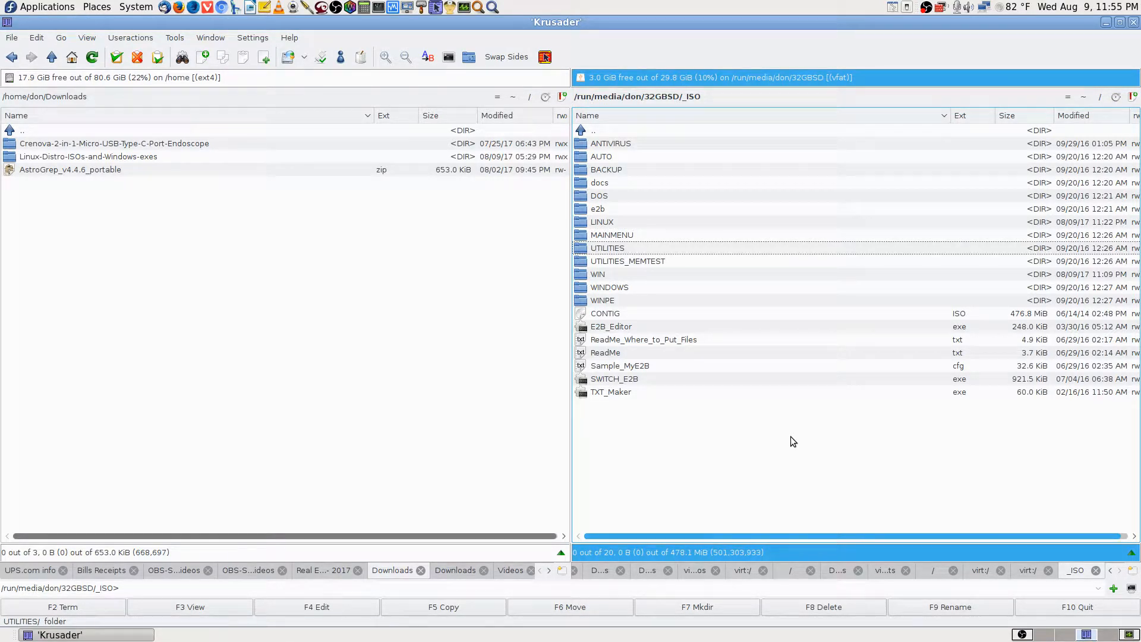
{"action": "key", "text": "Down"}
{"action": "key", "text": "Down"}
{"action": "key", "text": "Down"}
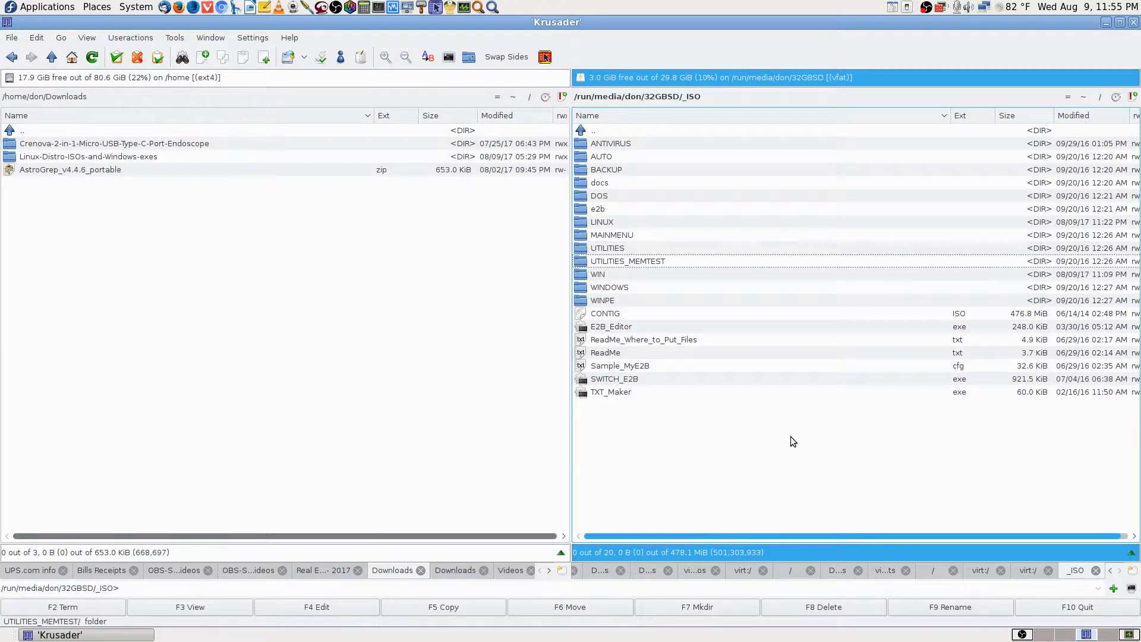
{"action": "key", "text": "Return"}
- Open the WIN7 subfolder among the Windows version folders
{"action": "key", "text": "Down"}
{"action": "key", "text": "Down"}
{"action": "key", "text": "Down"}
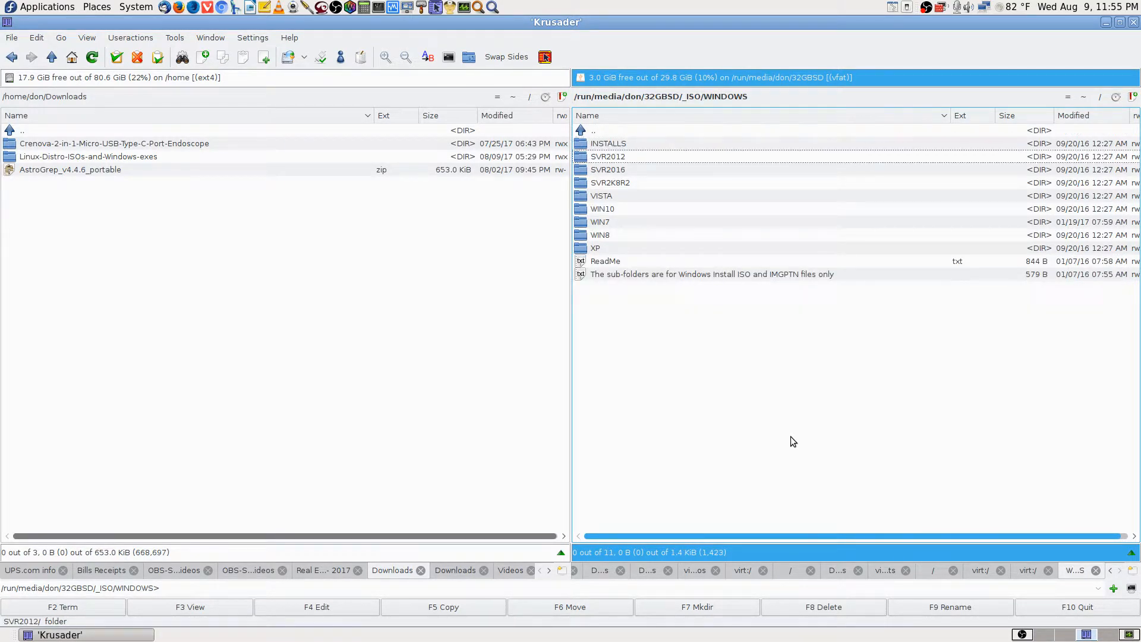
{"action": "key", "text": "Down"}
{"action": "key", "text": "Down"}
{"action": "key", "text": "Down"}
{"action": "key", "text": "Down"}
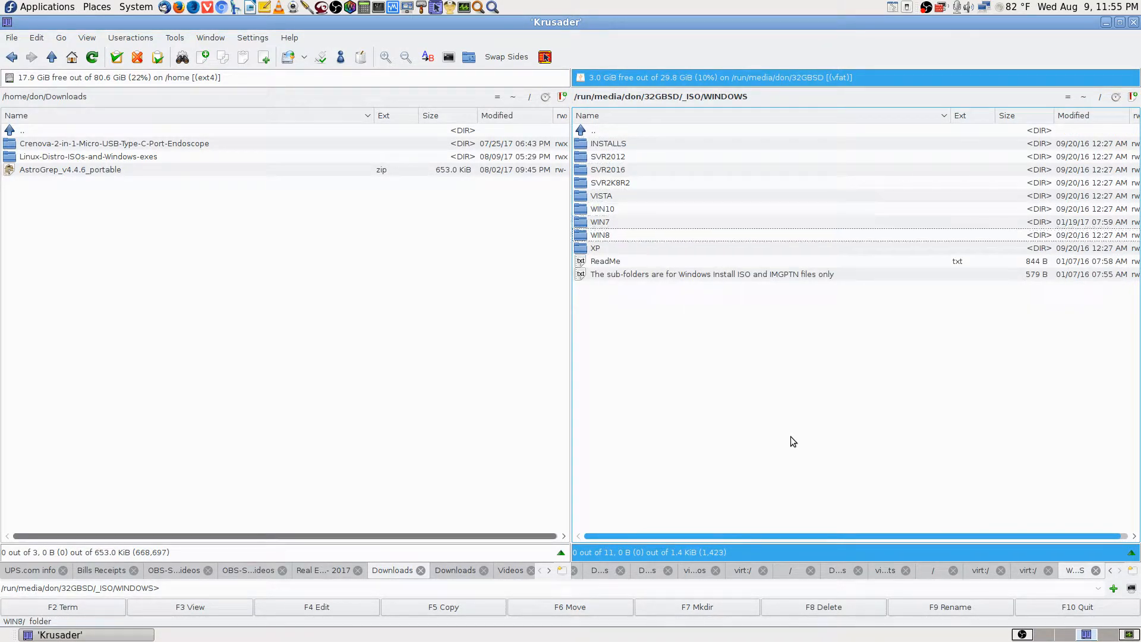
{"action": "key", "text": "Return"}
- Look over the Windows 7 Home Premium and Professional ISO files in the WIN7 folder
{"action": "key", "text": "Down"}
{"action": "key", "text": "Down"}
{"action": "key", "text": "Down"}
{"action": "key", "text": "Down"}
{"action": "key", "text": "Down"}
{"action": "key", "text": "Down"}
{"action": "key", "text": "Down"}
{"action": "key", "text": "Down"}
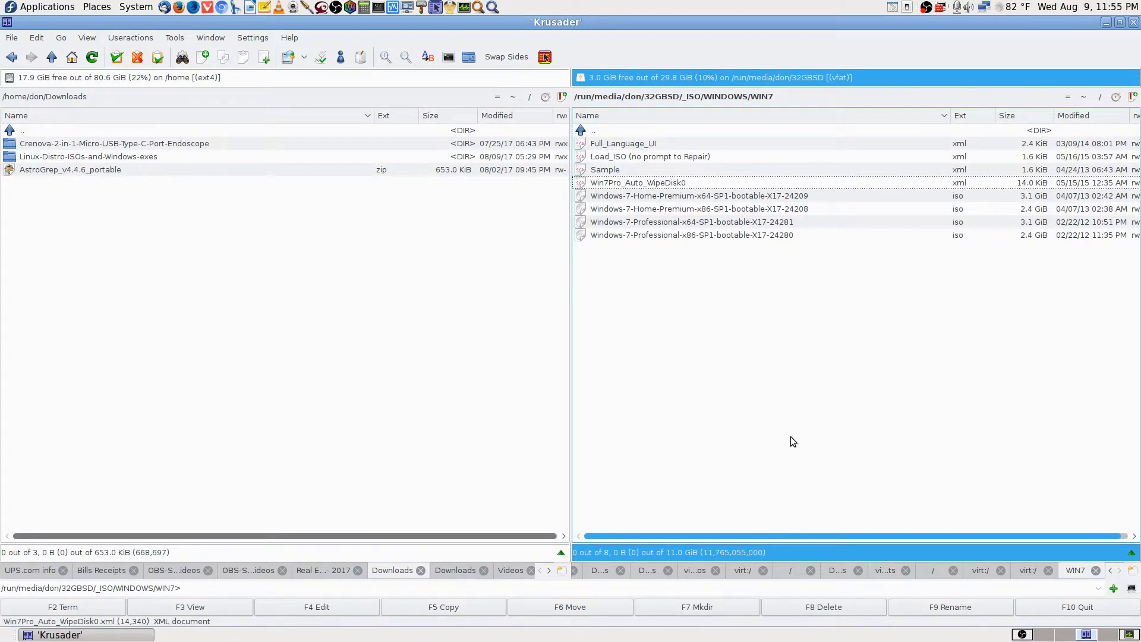
{"action": "key", "text": "Up"}
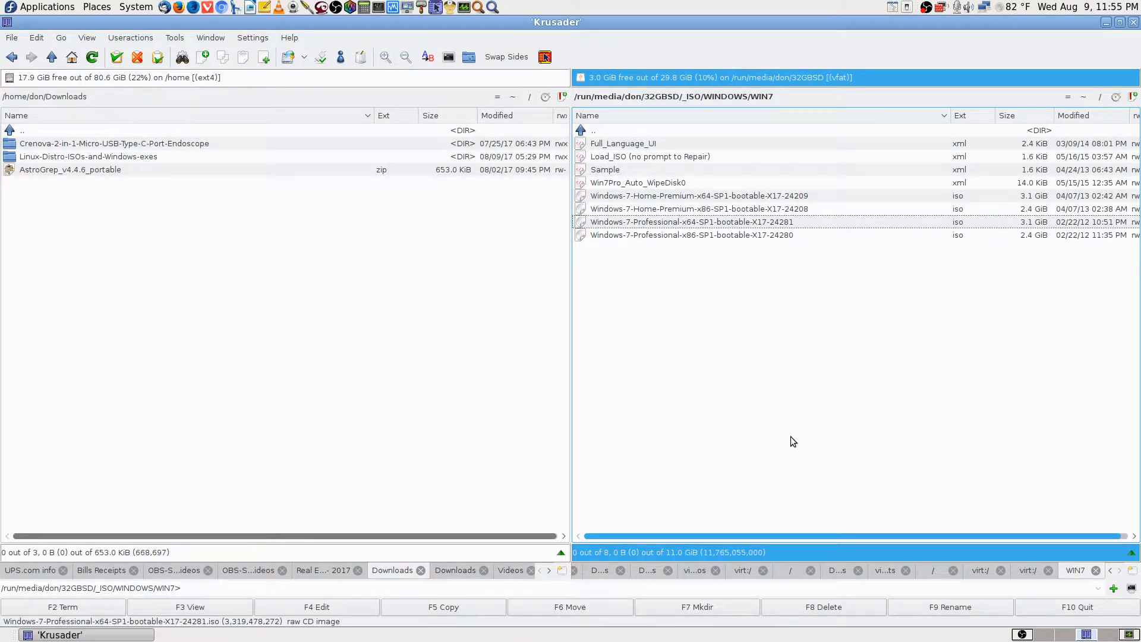
{"action": "key", "text": "Up"}
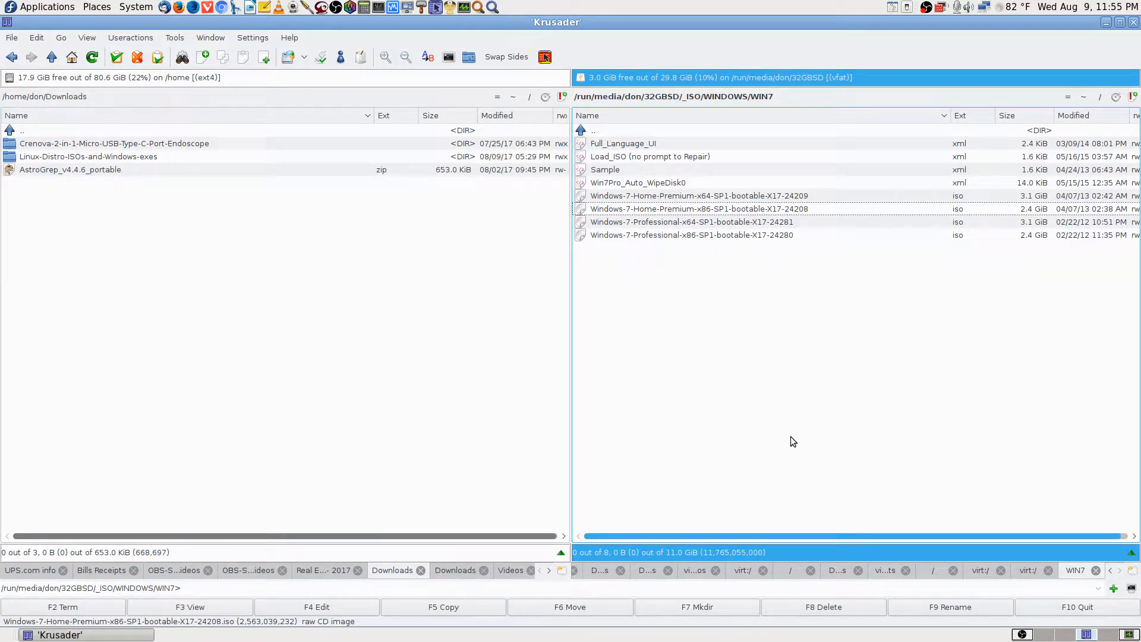
{"action": "key", "text": "Down"}
{"action": "key", "text": "Down"}
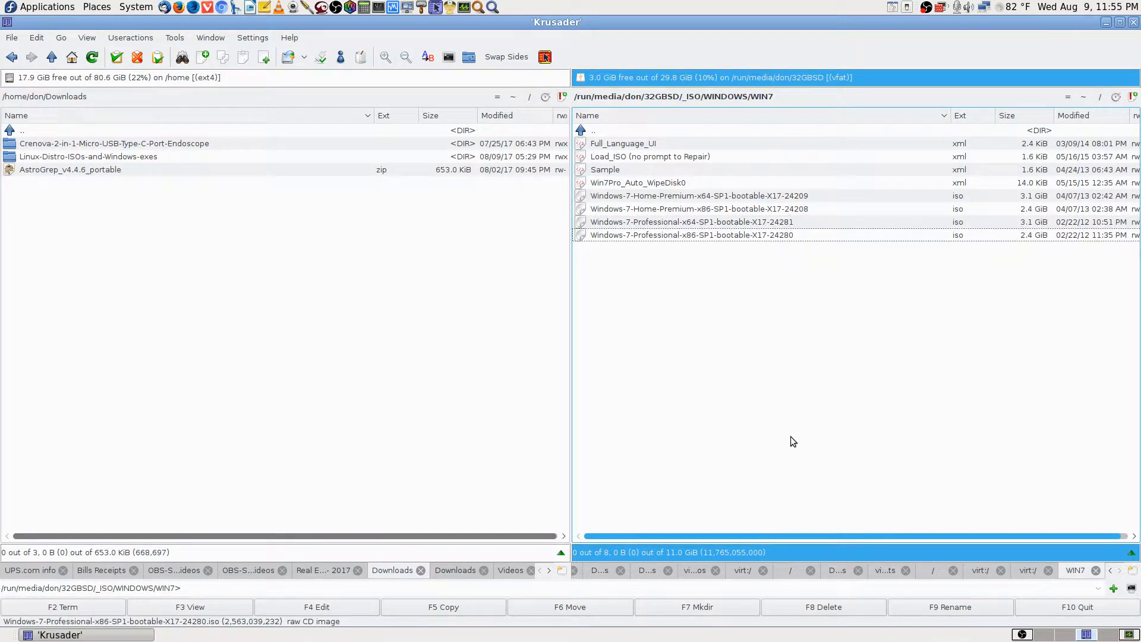
{"action": "key", "text": "Up"}
{"action": "key", "text": "Down"}
- Go back and forth through the whole WIN7 listing, including the XML files above the ISO images
{"action": "key", "text": "Up"}
{"action": "key", "text": "Up"}
{"action": "key", "text": "Up"}
{"action": "key", "text": "Up"}
{"action": "key", "text": "Up"}
{"action": "key", "text": "Up"}
{"action": "key", "text": "Up"}
{"action": "key", "text": "Up"}
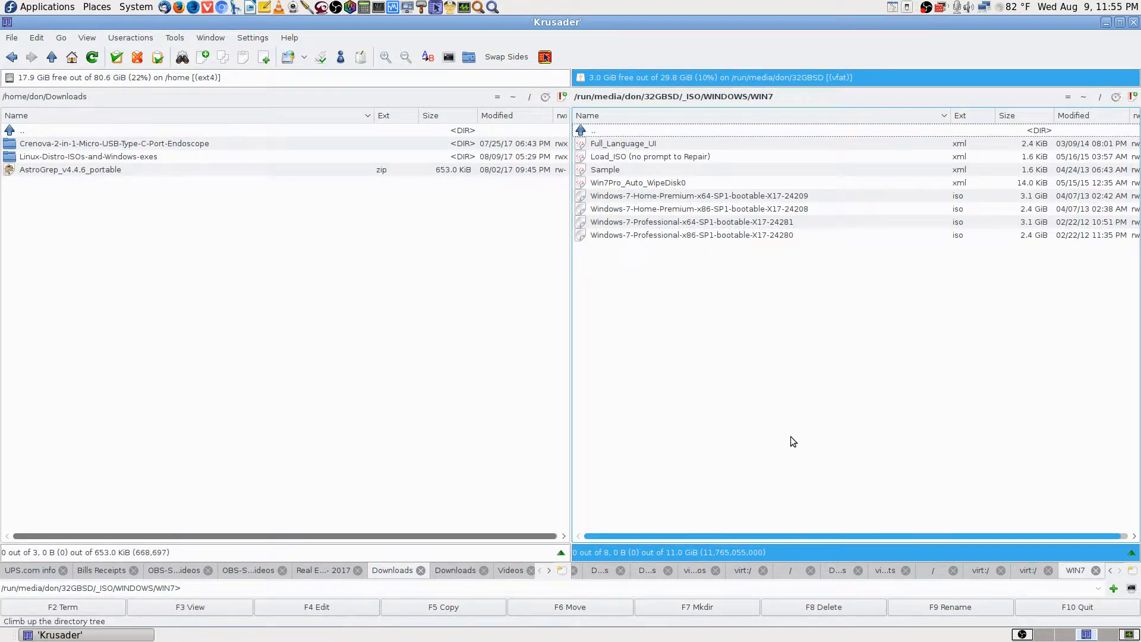
{"action": "key", "text": "Down"}
{"action": "key", "text": "Down"}
{"action": "key", "text": "Down"}
{"action": "key", "text": "Down"}
{"action": "key", "text": "Down"}
{"action": "key", "text": "Down"}
{"action": "key", "text": "Down"}
{"action": "key", "text": "Down"}
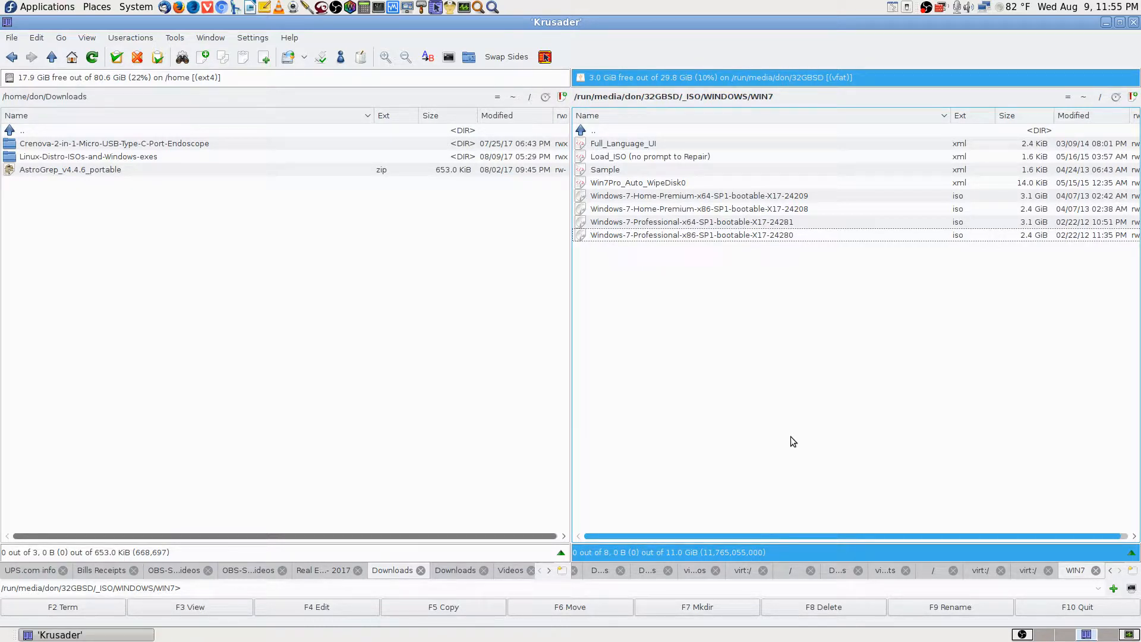
{"action": "key", "text": "Up"}
{"action": "key", "text": "Up"}
{"action": "key", "text": "Up"}
{"action": "key", "text": "Up"}
{"action": "key", "text": "Up"}
{"action": "key", "text": "Up"}
{"action": "key", "text": "Up"}
{"action": "key", "text": "Up"}
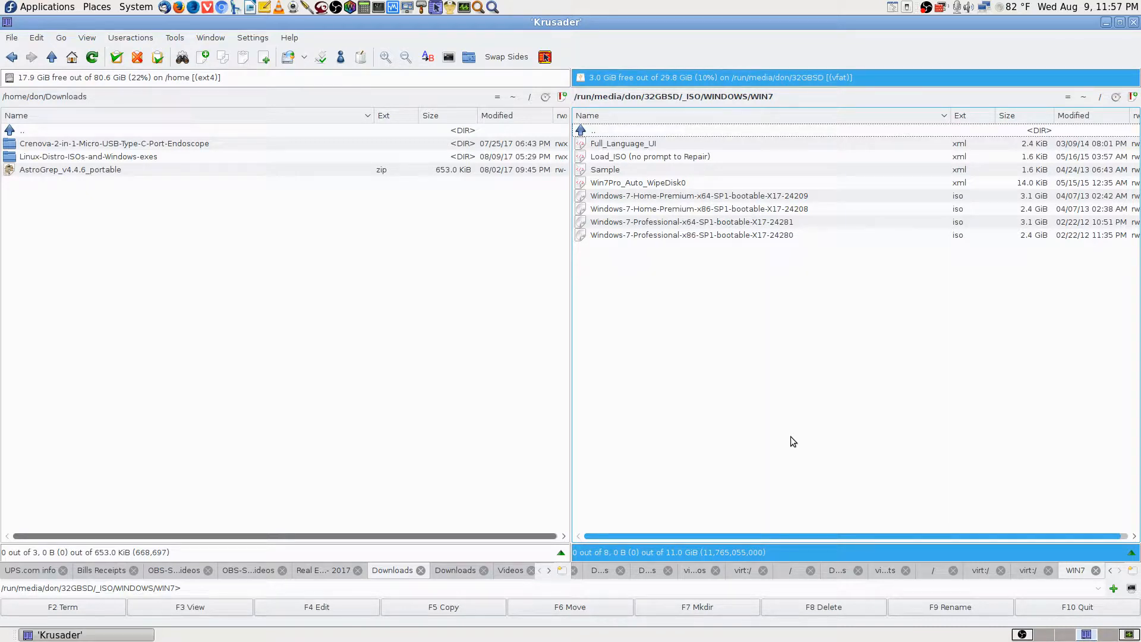
- Review the x64 and x86 editions of the Windows 7 Home Premium and Professional ISO files once more
{"action": "key", "text": "Down"}
{"action": "key", "text": "Down"}
{"action": "key", "text": "Down"}
{"action": "key", "text": "Down"}
{"action": "key", "text": "Down"}
{"action": "key", "text": "Down"}
{"action": "key", "text": "Down"}
{"action": "key", "text": "Down"}
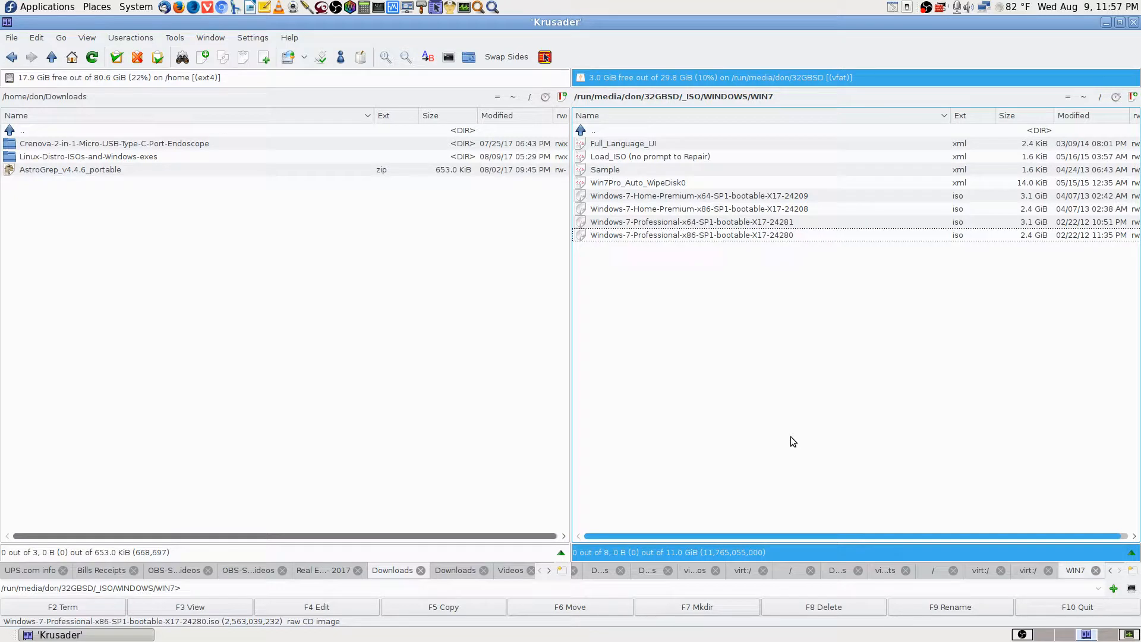
{"action": "key", "text": "Up"}
{"action": "key", "text": "Up"}
{"action": "key", "text": "Up"}
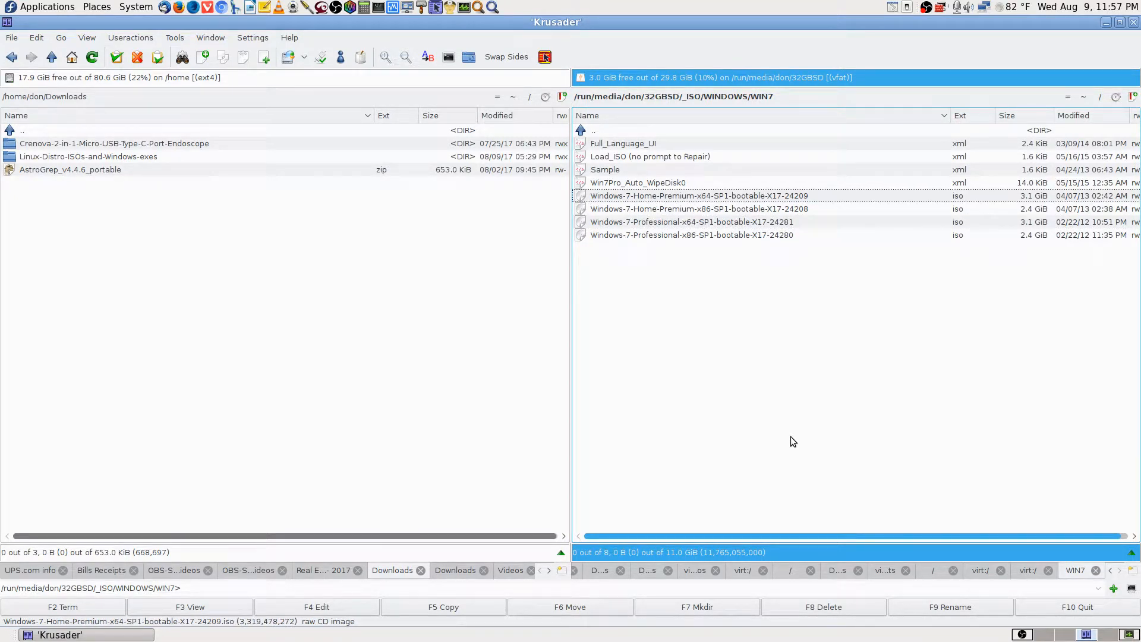
{"action": "key", "text": "Down"}
{"action": "key", "text": "Down"}
{"action": "key", "text": "Down"}
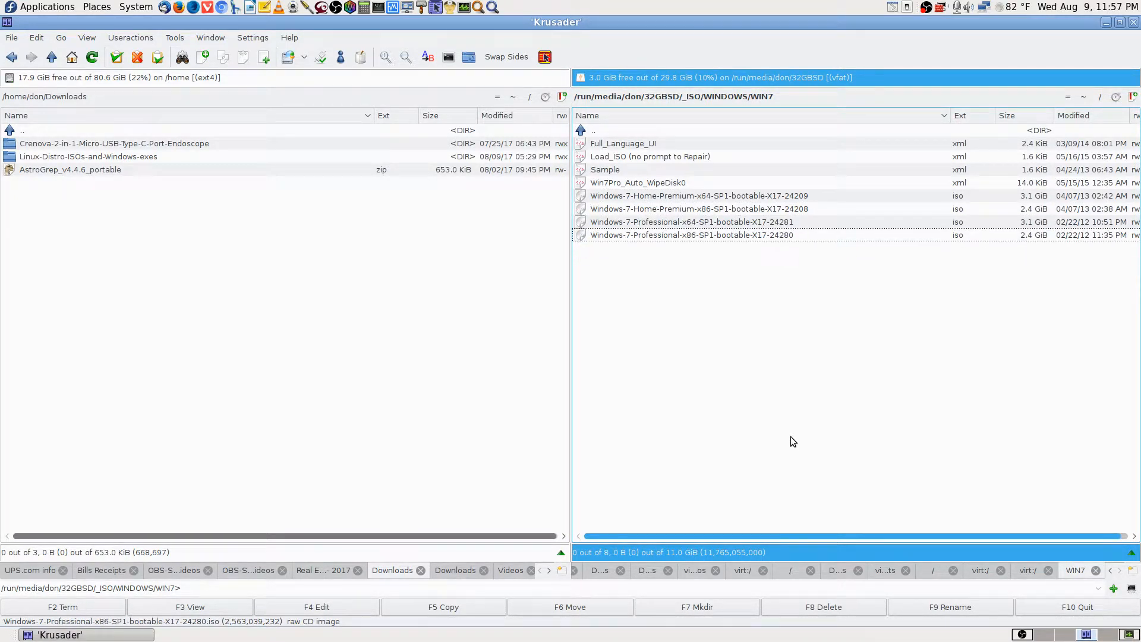
{"action": "key", "text": "Up"}
{"action": "key", "text": "Up"}
{"action": "key", "text": "Up"}
{"action": "key", "text": "Up"}
{"action": "key", "text": "Up"}
{"action": "key", "text": "Up"}
{"action": "key", "text": "Up"}
{"action": "key", "text": "Up"}
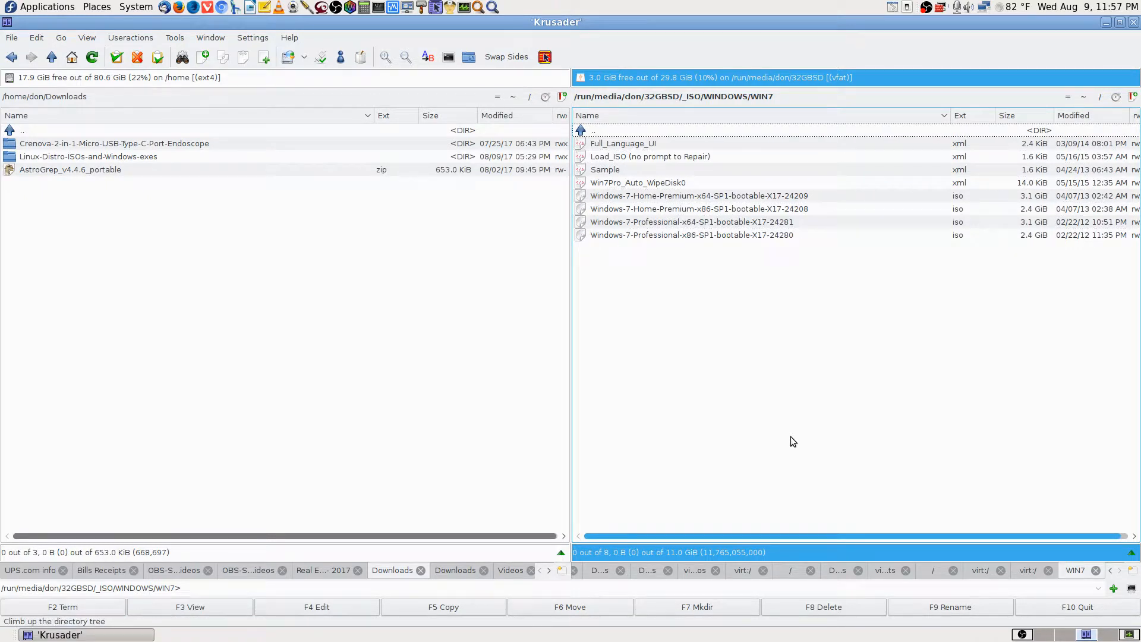
{"action": "key", "text": "Down"}
{"action": "key", "text": "Down"}
{"action": "key", "text": "Down"}
{"action": "key", "text": "Down"}
{"action": "key", "text": "Down"}
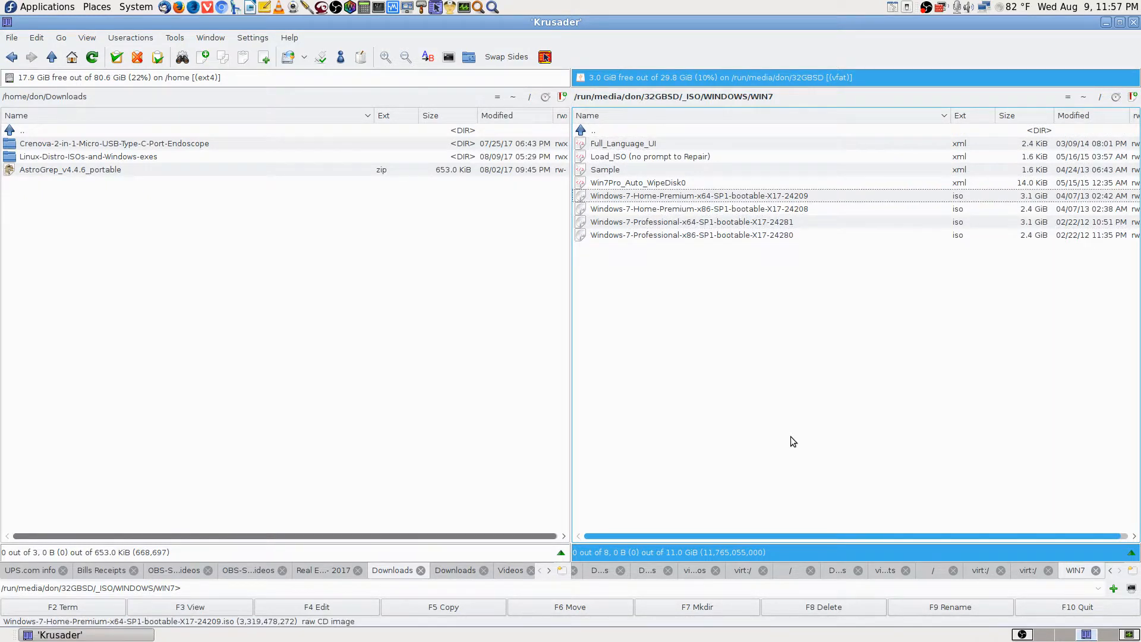
{"action": "key", "text": "Down"}
{"action": "key", "text": "Down"}
{"action": "key", "text": "Down"}
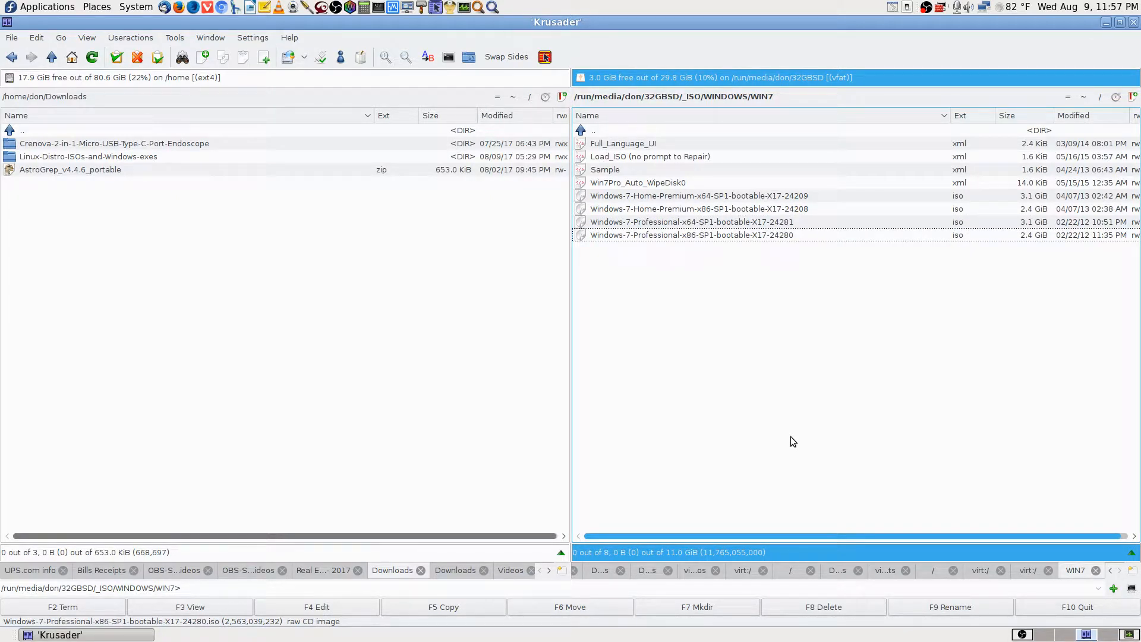
{"action": "key", "text": "Up"}
{"action": "key", "text": "Up"}
{"action": "key", "text": "Up"}
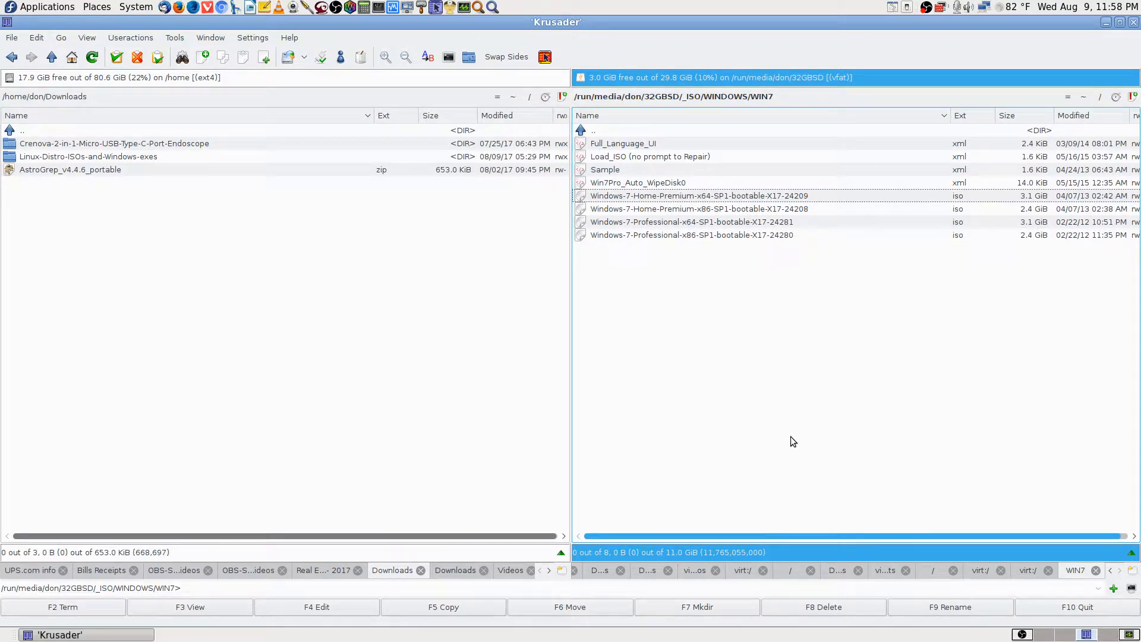
{"action": "key", "text": "Up"}
{"action": "key", "text": "Up"}
{"action": "key", "text": "Up"}
{"action": "key", "text": "Up"}
{"action": "key", "text": "Up"}
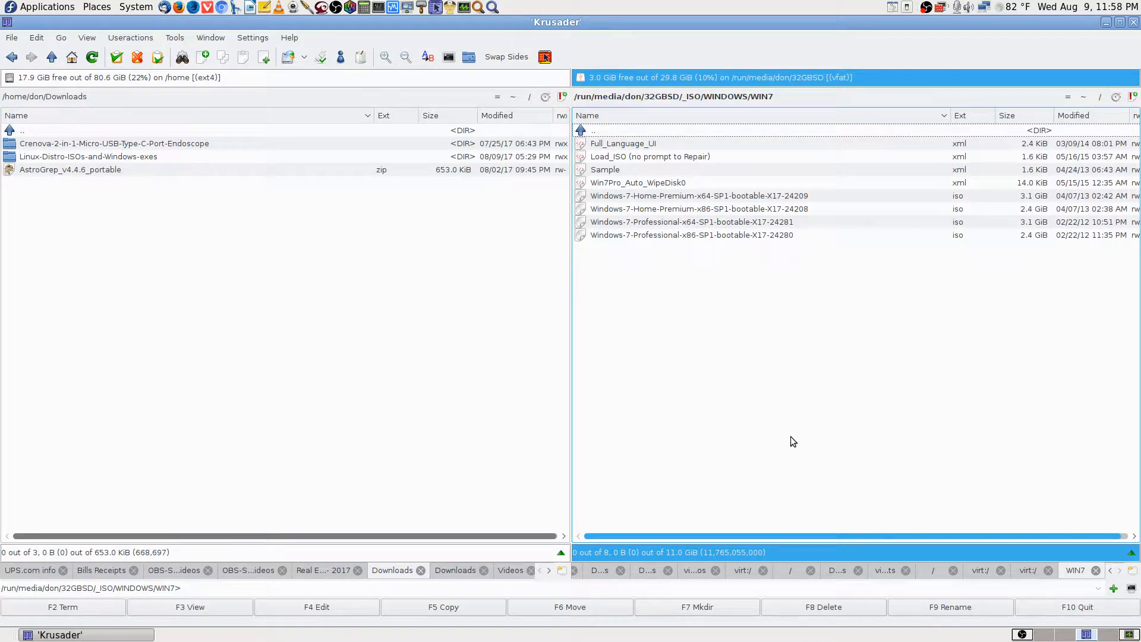
- Go up to the WINDOWS folder and look through its Windows version subfolders
{"action": "key", "text": "BackSpace"}
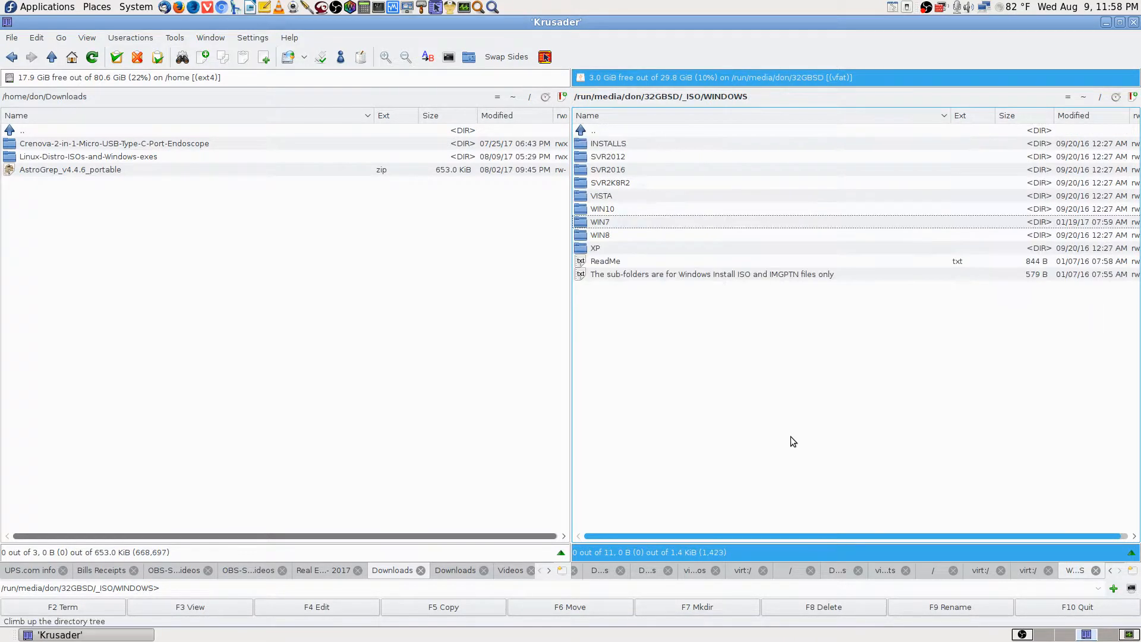
{"action": "key", "text": "Up"}
{"action": "key", "text": "Up"}
{"action": "key", "text": "Up"}
{"action": "key", "text": "Up"}
{"action": "key", "text": "Up"}
{"action": "key", "text": "Up"}
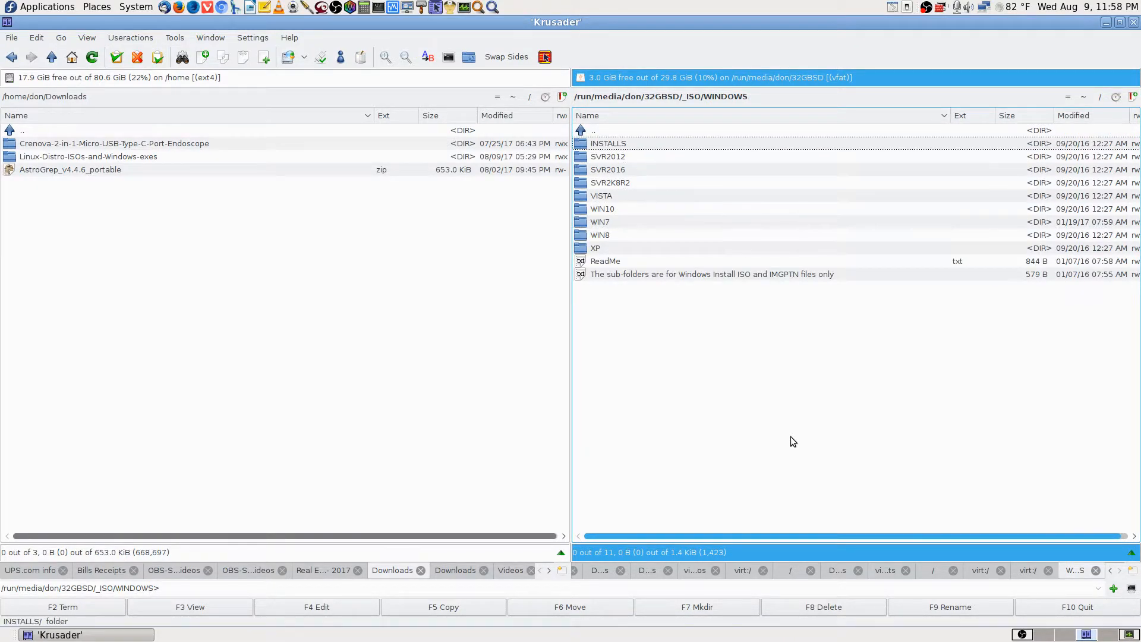
{"action": "key", "text": "Up"}
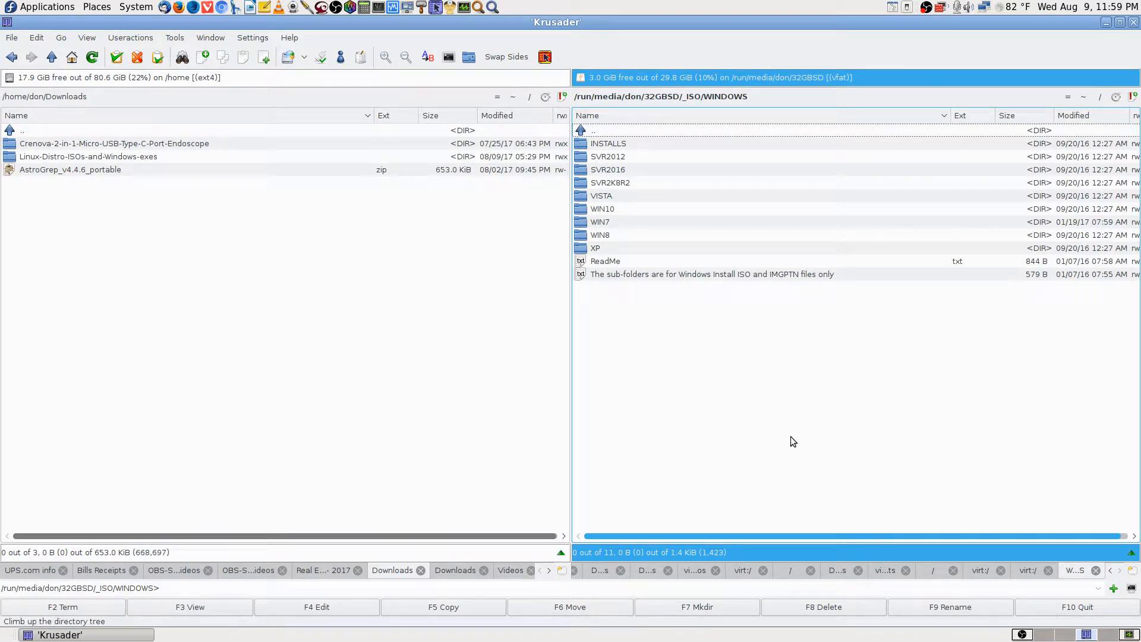
{"action": "key", "text": "Down"}
{"action": "key", "text": "Down"}
{"action": "key", "text": "Down"}
{"action": "key", "text": "Down"}
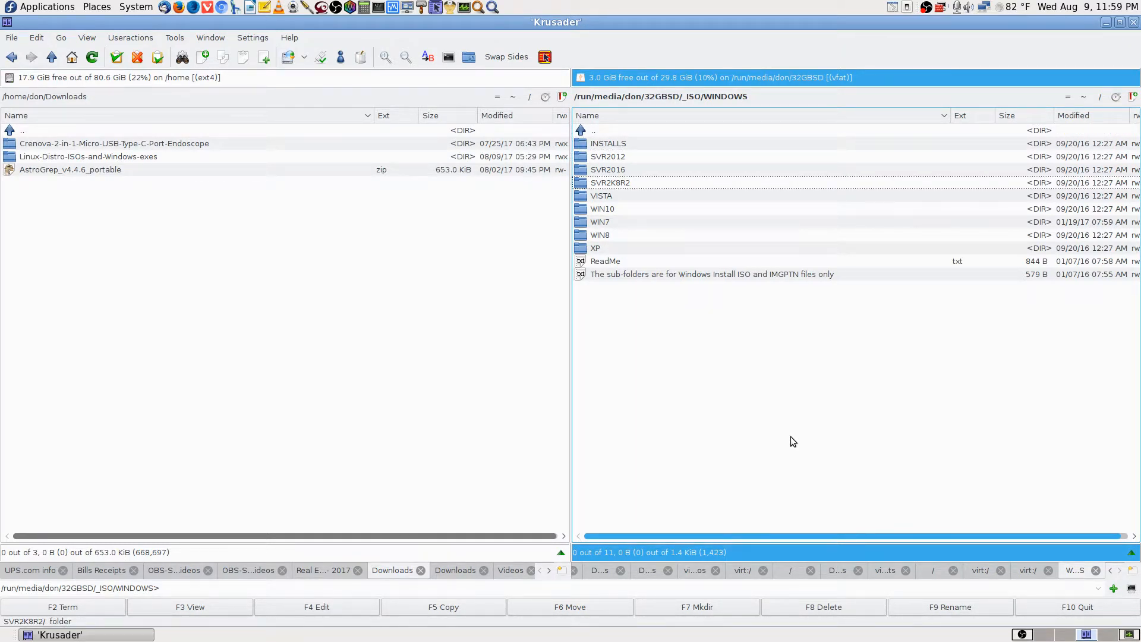
- Return to the _ISO folder and look back through its category subfolders up to the first entry
{"action": "key", "text": "BackSpace"}
{"action": "key", "text": "Up"}
{"action": "key", "text": "Up"}
{"action": "key", "text": "Up"}
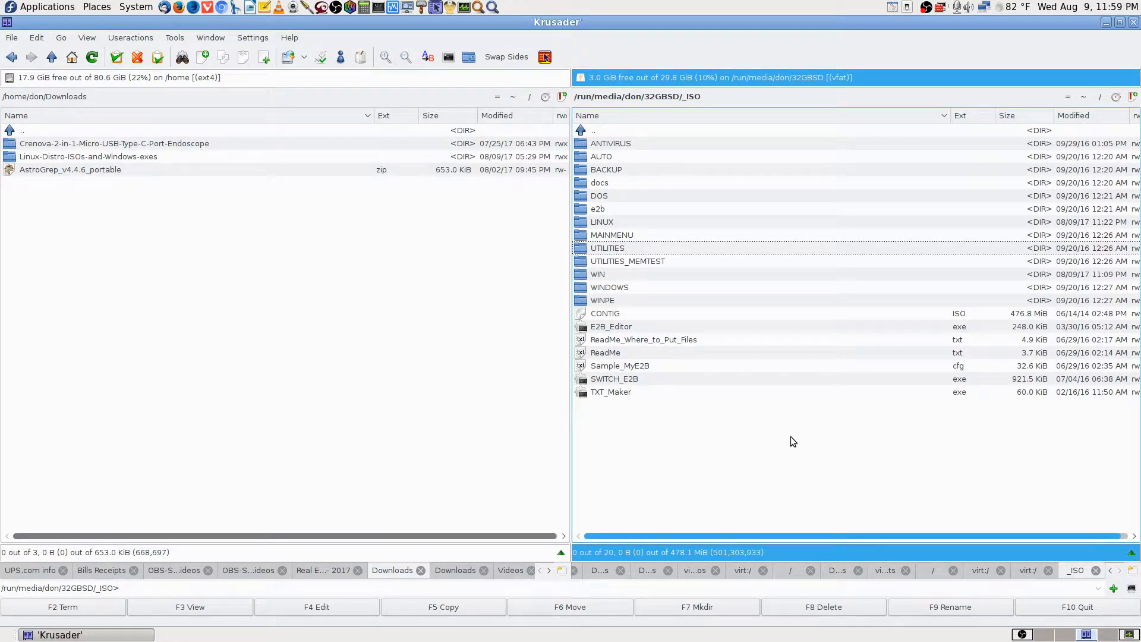
{"action": "key", "text": "Up"}
{"action": "key", "text": "Up"}
{"action": "key", "text": "Up"}
{"action": "key", "text": "Up"}
{"action": "key", "text": "Up"}
{"action": "key", "text": "Up"}
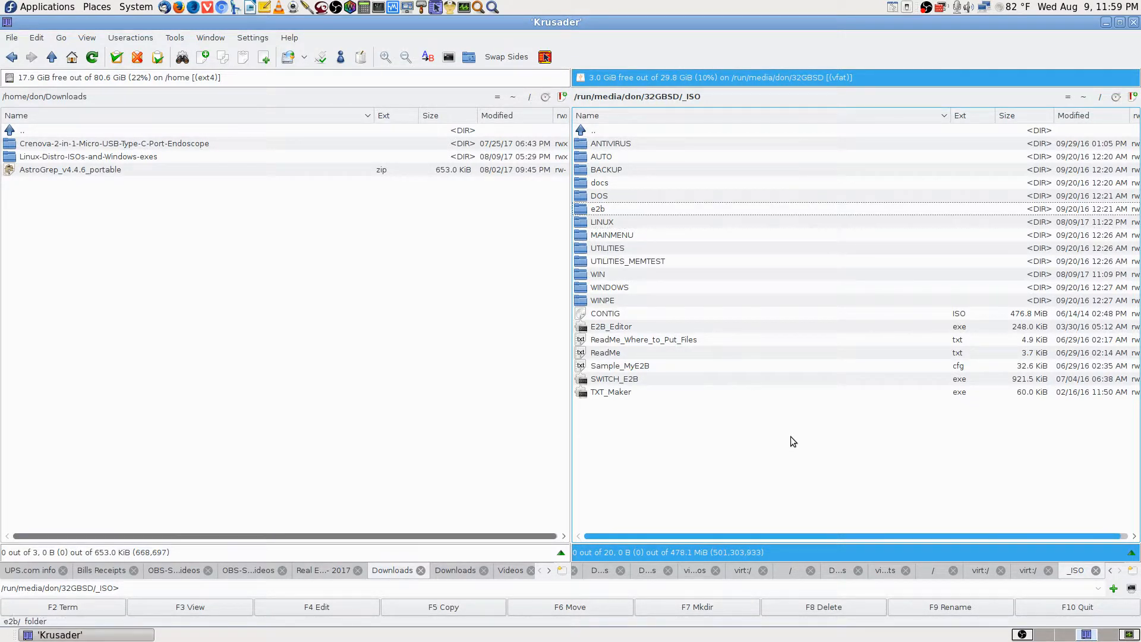
{"action": "key", "text": "Up"}
{"action": "key", "text": "Up"}
{"action": "key", "text": "Up"}
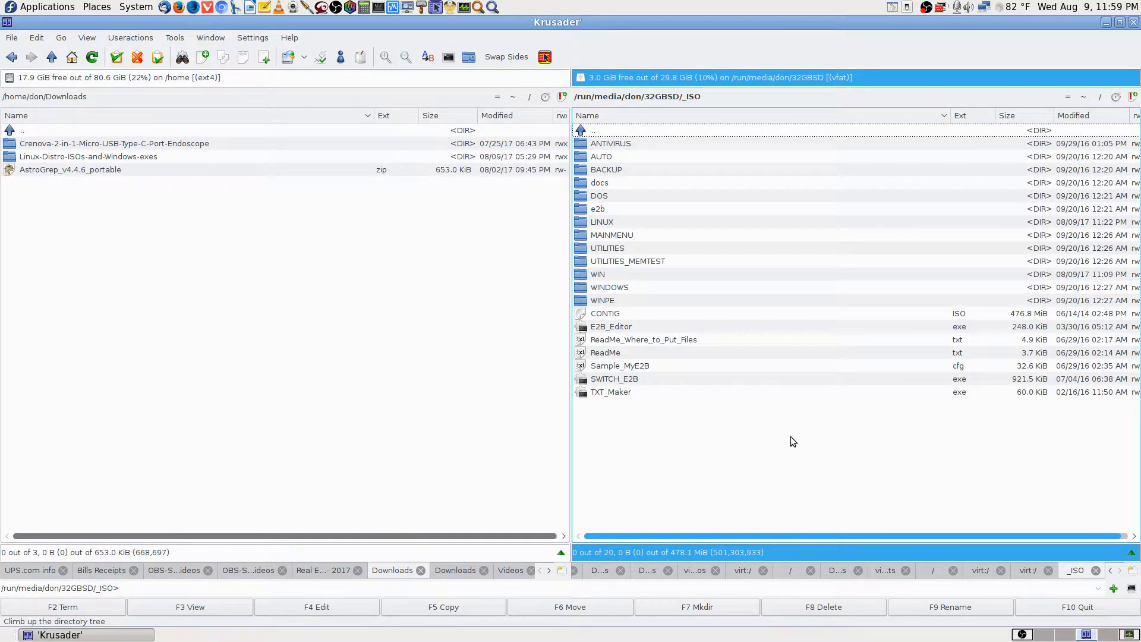
- Open the WIN folder inside the _ISO folder
{"action": "key", "text": "Down"}
{"action": "key", "text": "Down"}
{"action": "key", "text": "Down"}
{"action": "key", "text": "Down"}
{"action": "key", "text": "Down"}
{"action": "key", "text": "Down"}
{"action": "key", "text": "Down"}
{"action": "key", "text": "Down"}
{"action": "key", "text": "Down"}
{"action": "key", "text": "Down"}
{"action": "key", "text": "Down"}
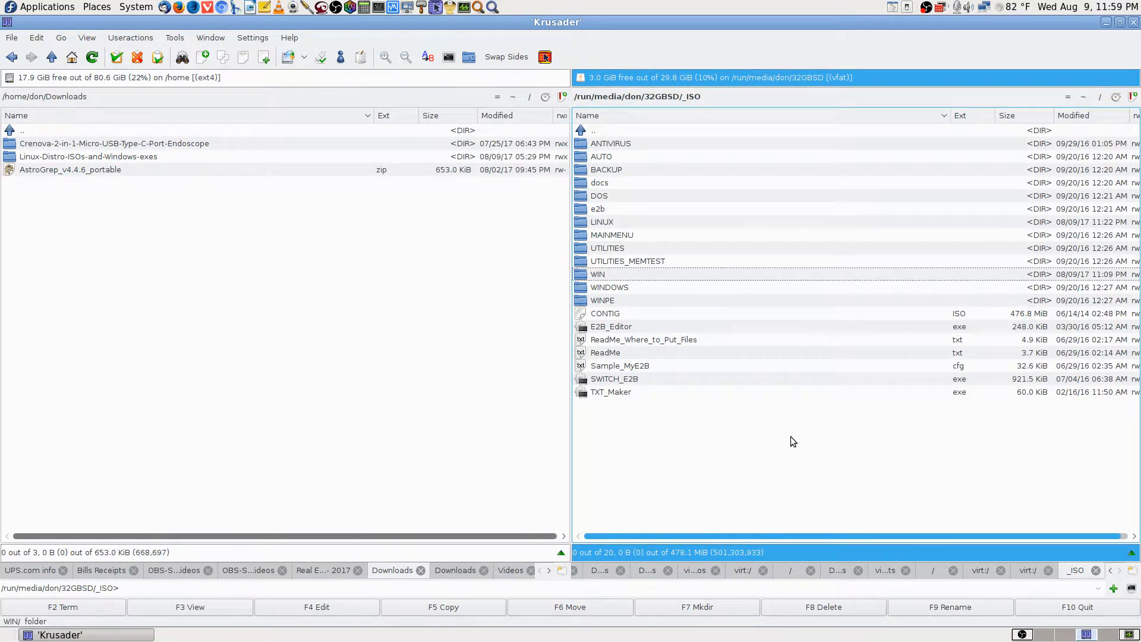
{"action": "key", "text": "Return"}
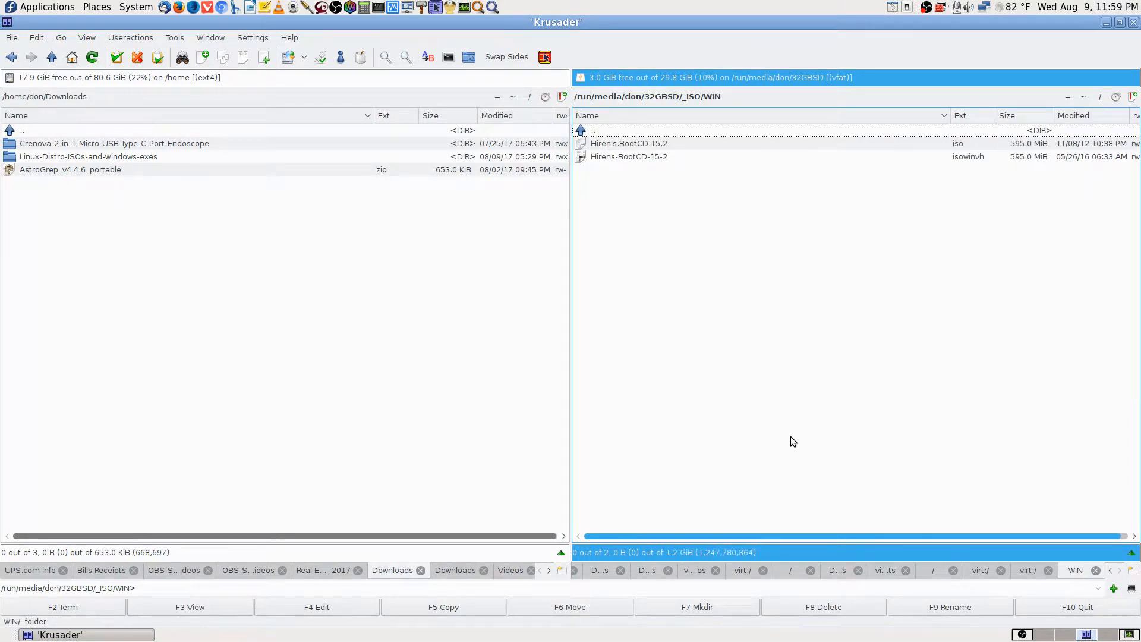
- Compare the Hiren's.BootCD.15.2 iso file with the Hirens-BootCD-15-2 isowinvh file in the WIN folder
{"action": "key", "text": "Down"}
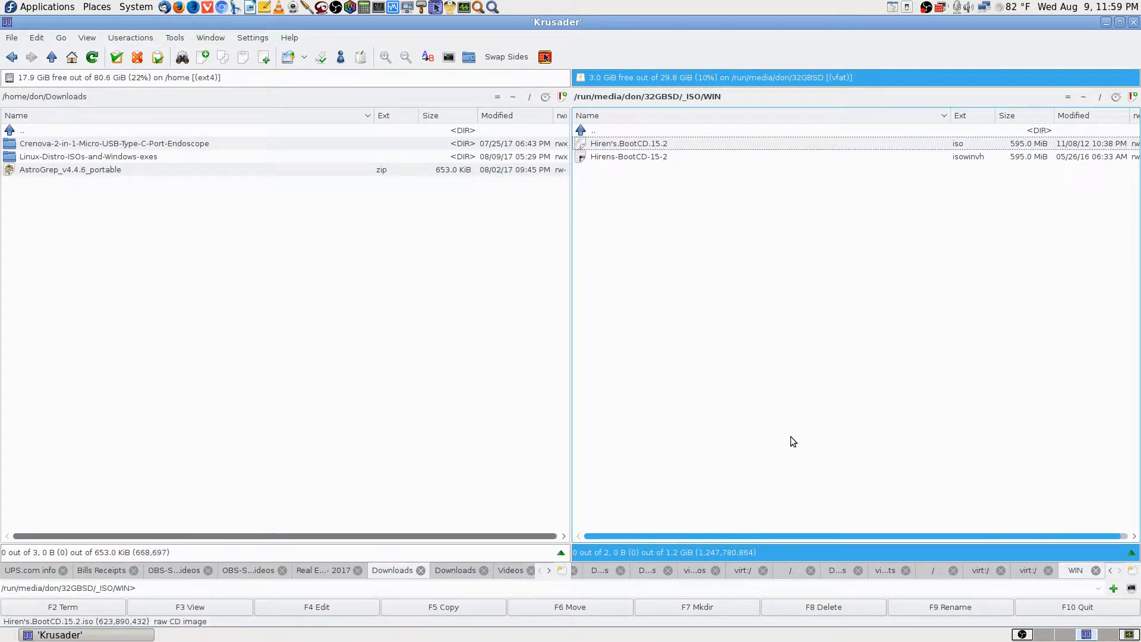
{"action": "key", "text": "Down"}
{"action": "key", "text": "Up"}
{"action": "key", "text": "Down"}
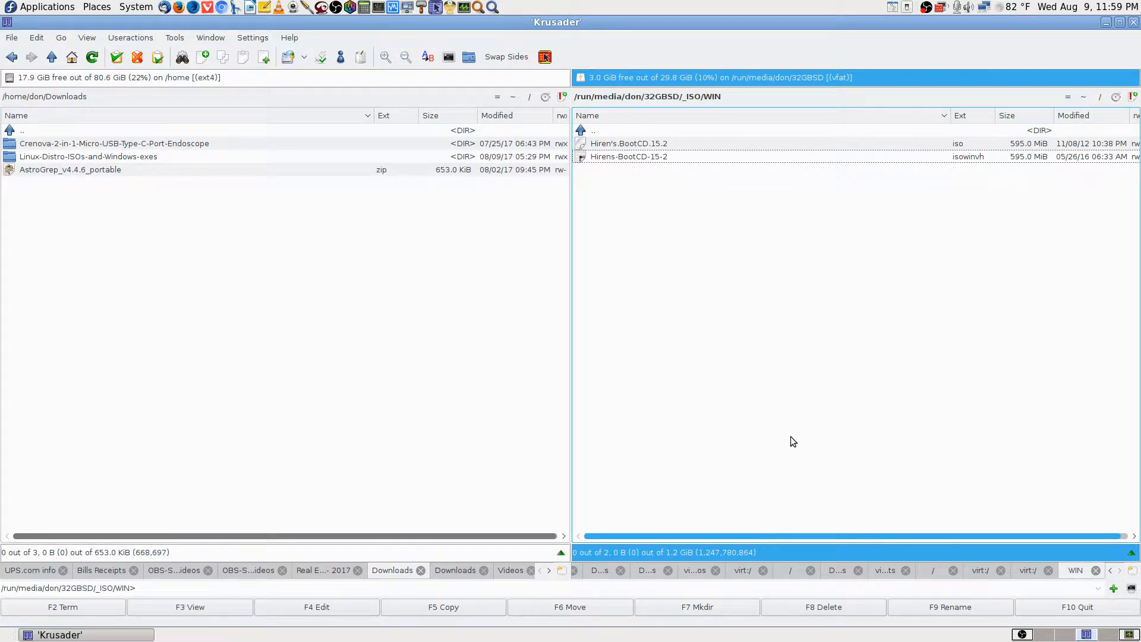
{"action": "key", "text": "Up"}
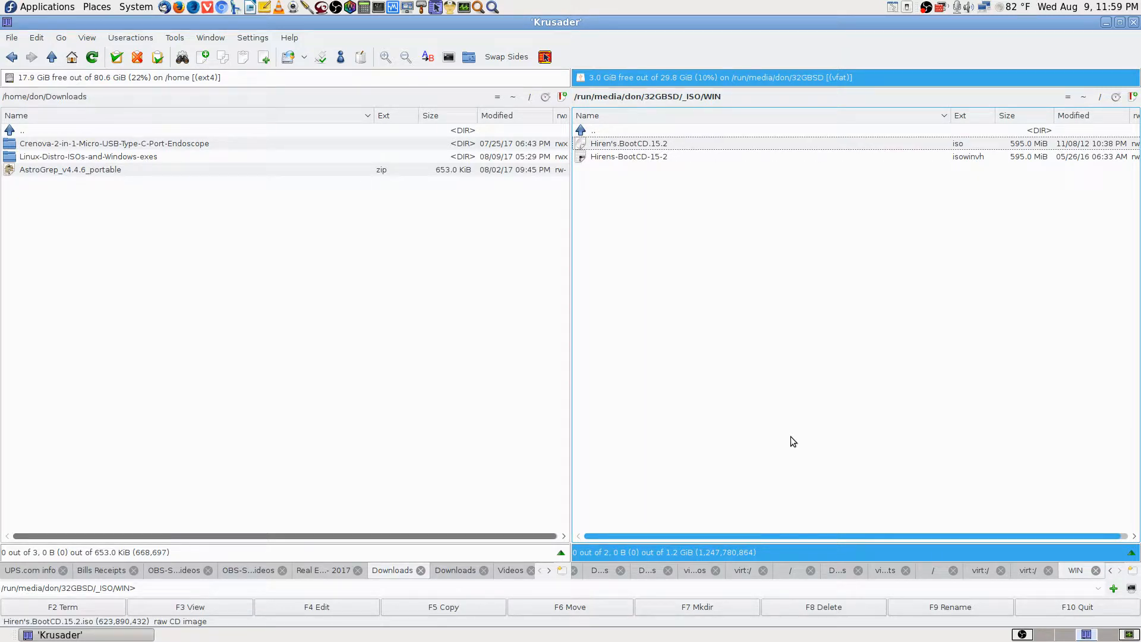
{"action": "key", "text": "Down"}
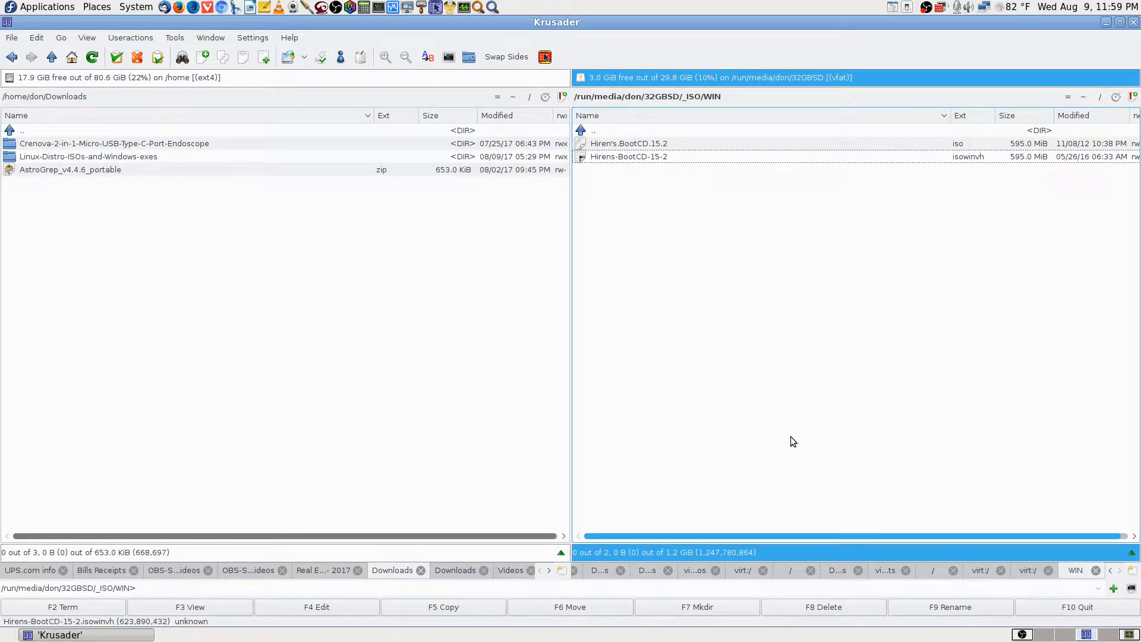
{"action": "key", "text": "Up"}
{"action": "key", "text": "Down"}
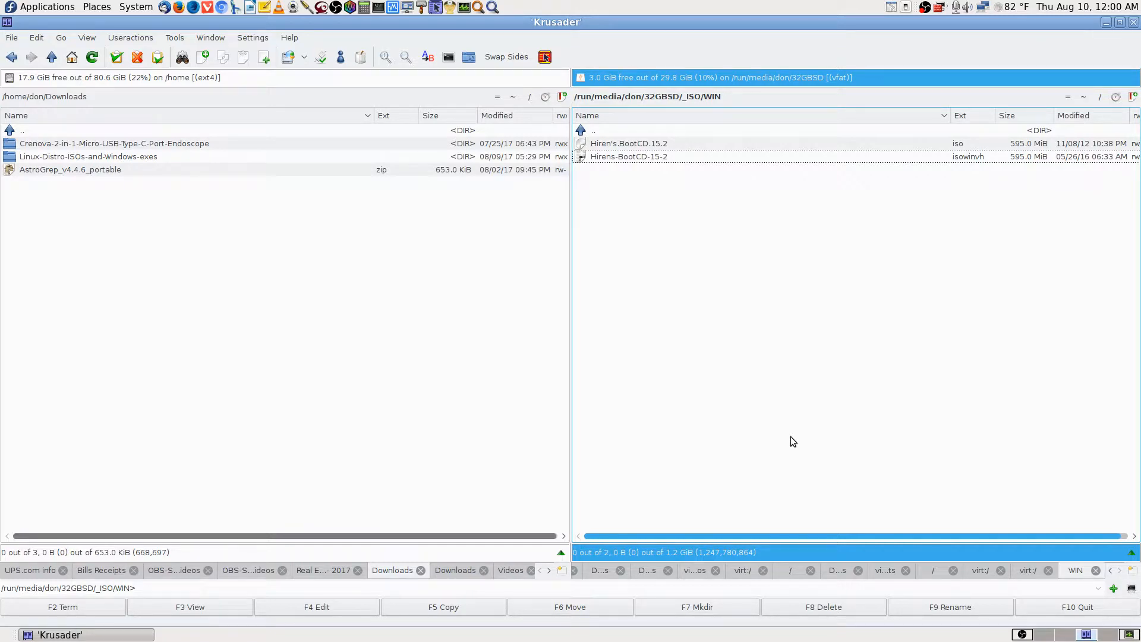
{"action": "key", "text": "Up"}
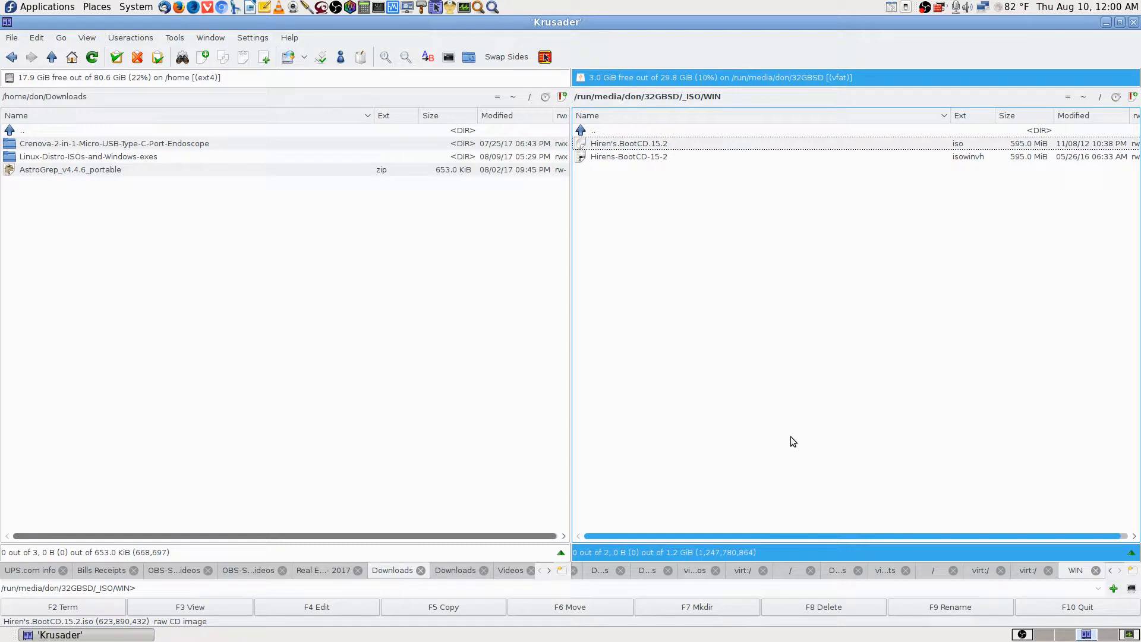
- Leave the WIN folder and look back through the _ISO subfolders from WIN up to the parent-folder entry
{"action": "key", "text": "BackSpace"}
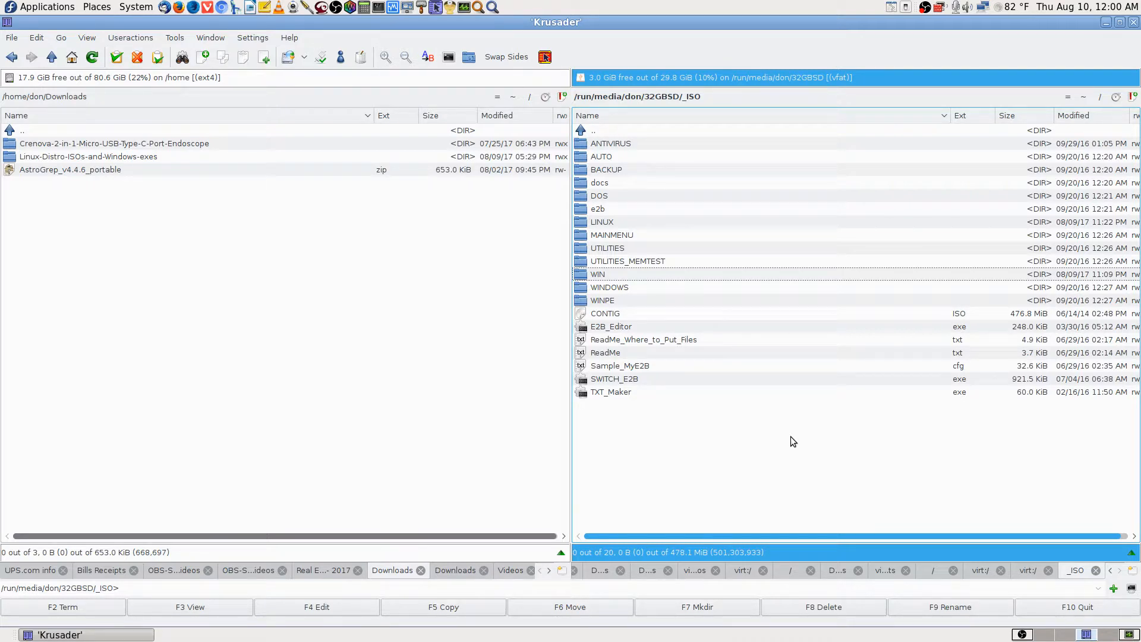
{"action": "key", "text": "Up"}
{"action": "key", "text": "Up"}
{"action": "key", "text": "Up"}
{"action": "key", "text": "Up"}
{"action": "key", "text": "Up"}
{"action": "key", "text": "Up"}
{"action": "key", "text": "Up"}
{"action": "key", "text": "Up"}
{"action": "key", "text": "Up"}
{"action": "key", "text": "Up"}
{"action": "key", "text": "Up"}
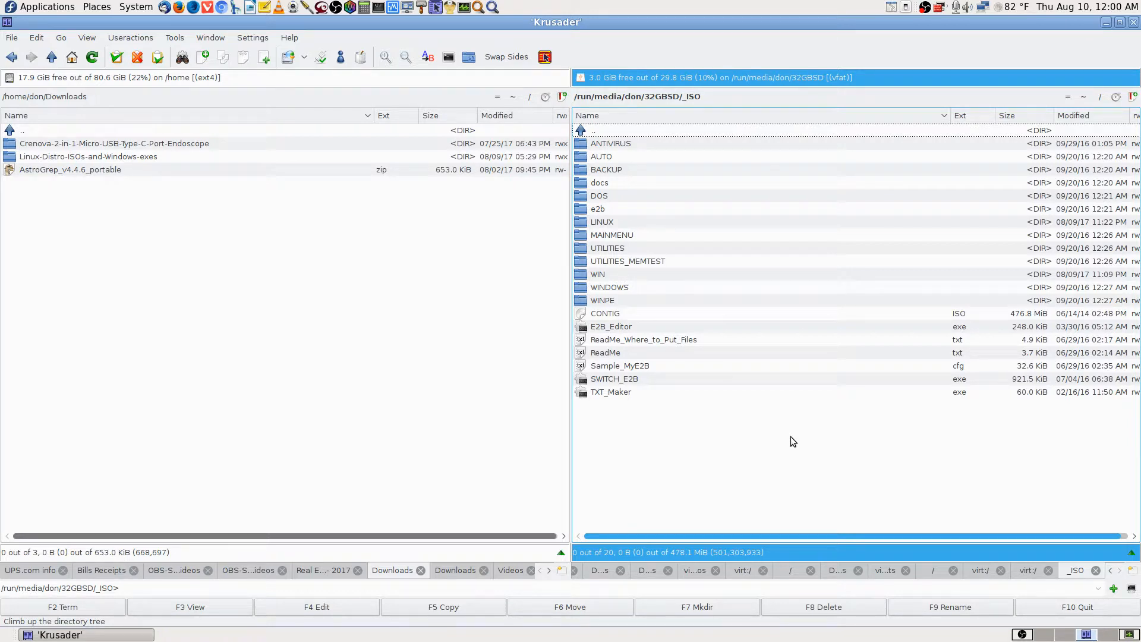
- Go up to the mounted media folder and look at the 32GBSD drive's root folder and the Seagate Expansion Drive entry
{"action": "key", "text": "Return"}
{"action": "key", "text": "BackSpace"}
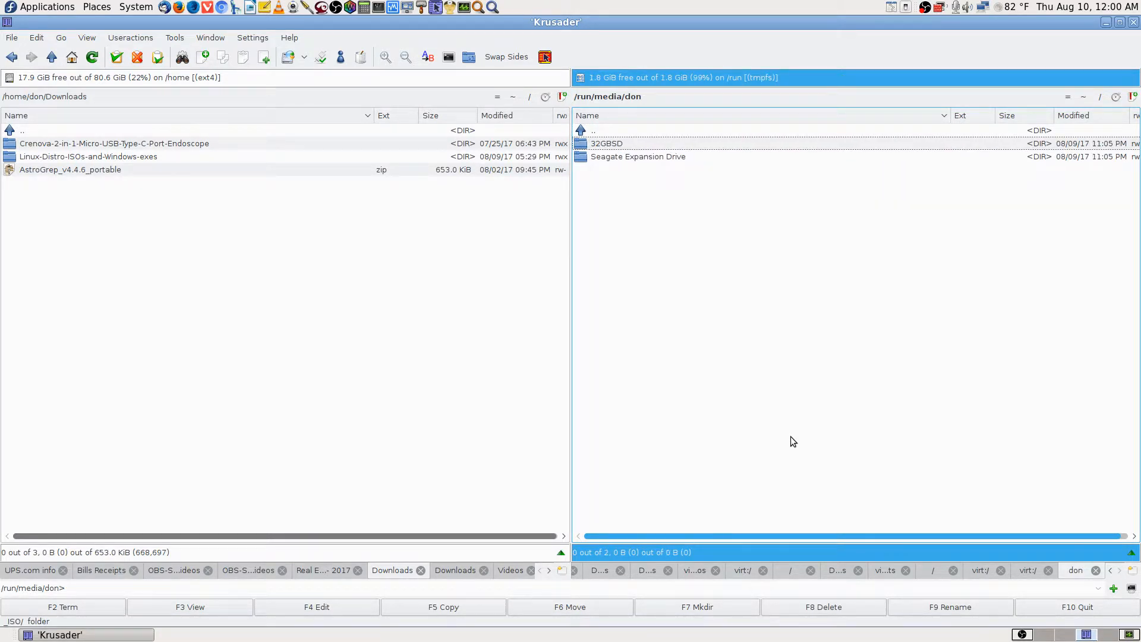
{"action": "key", "text": "Return"}
{"action": "key", "text": "BackSpace"}
{"action": "key", "text": "Return"}
{"action": "key", "text": "BackSpace"}
{"action": "key", "text": "Down"}
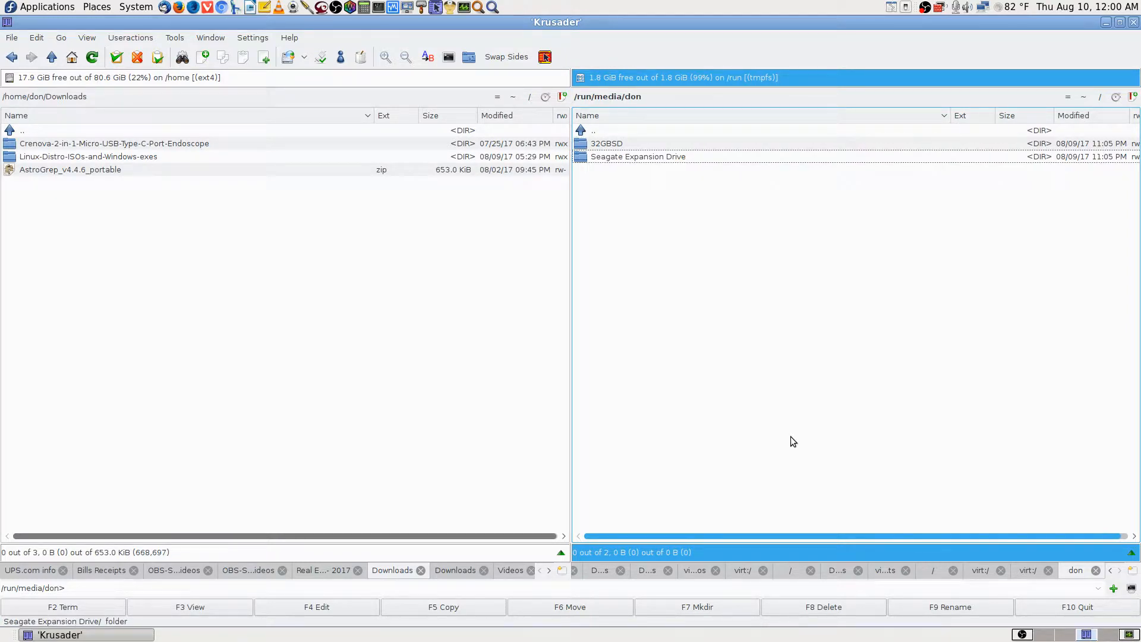
{"action": "key", "text": "Up"}
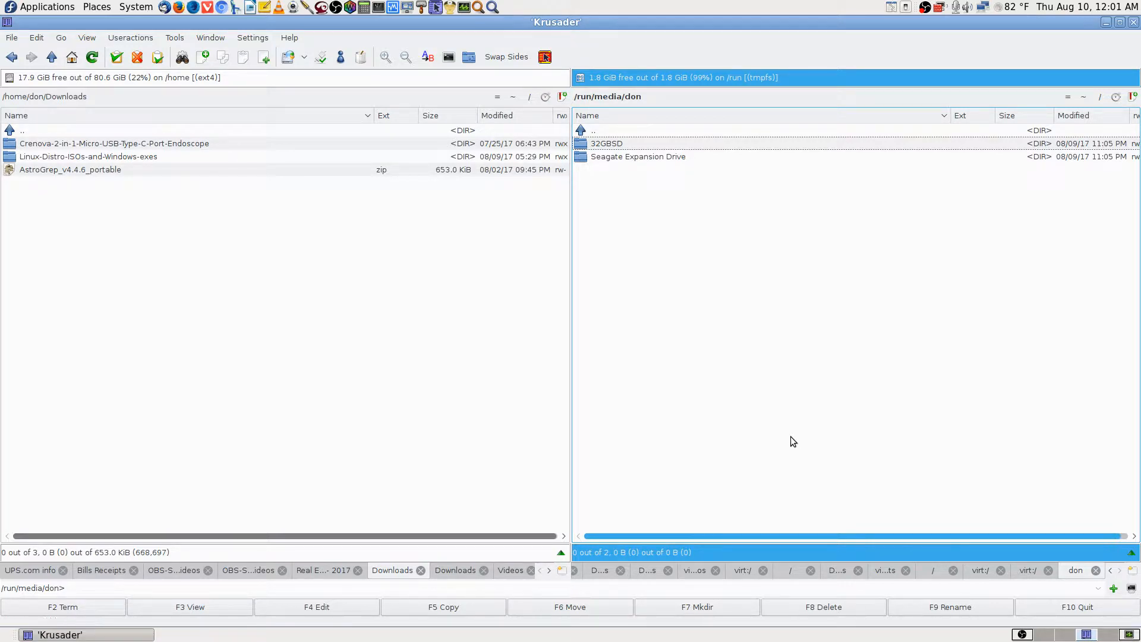
{"action": "key", "text": "Return"}
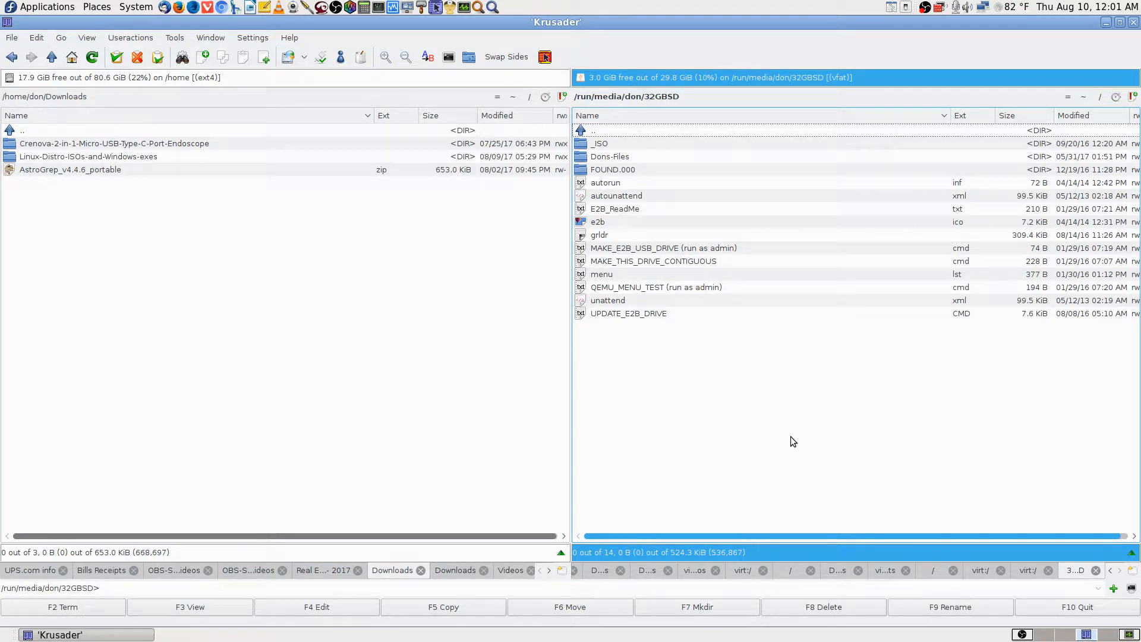
{"action": "key", "text": "BackSpace"}
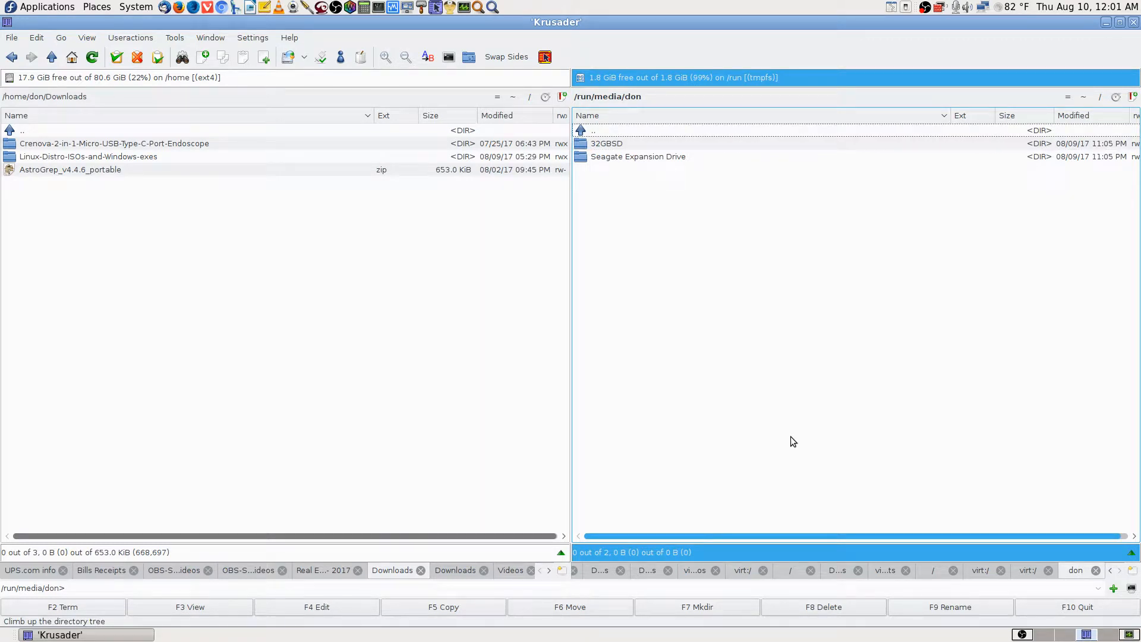
- Go to the home folder and open its Videos folder
{"action": "left_click", "coordinate": [1083, 97]}
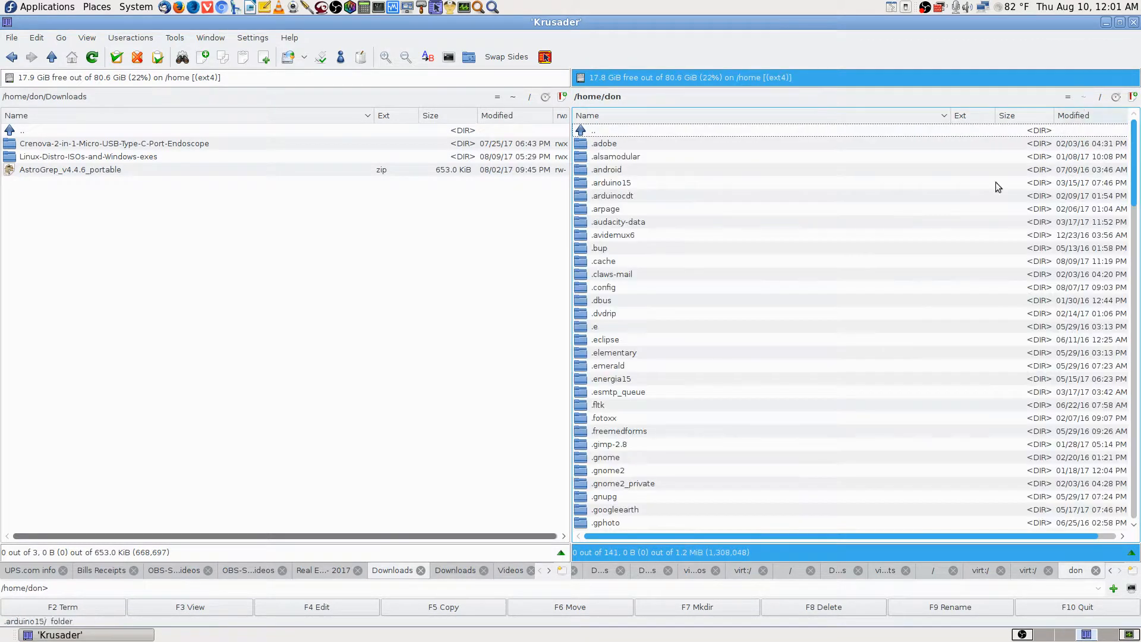
{"action": "type", "text": "vi"}
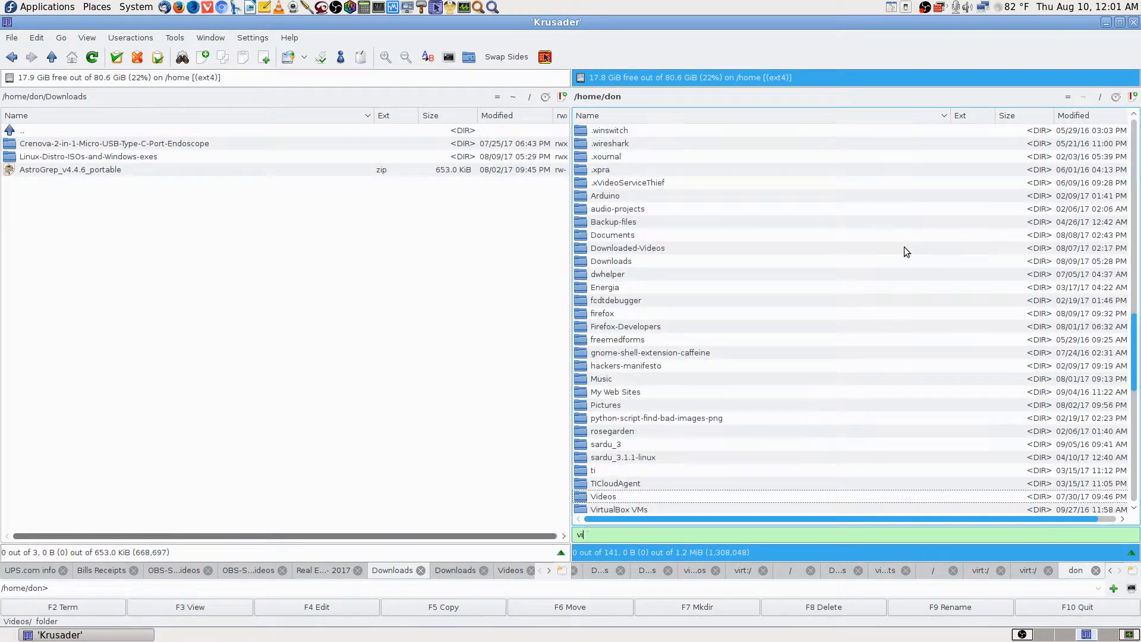
{"action": "key", "text": "Return"}
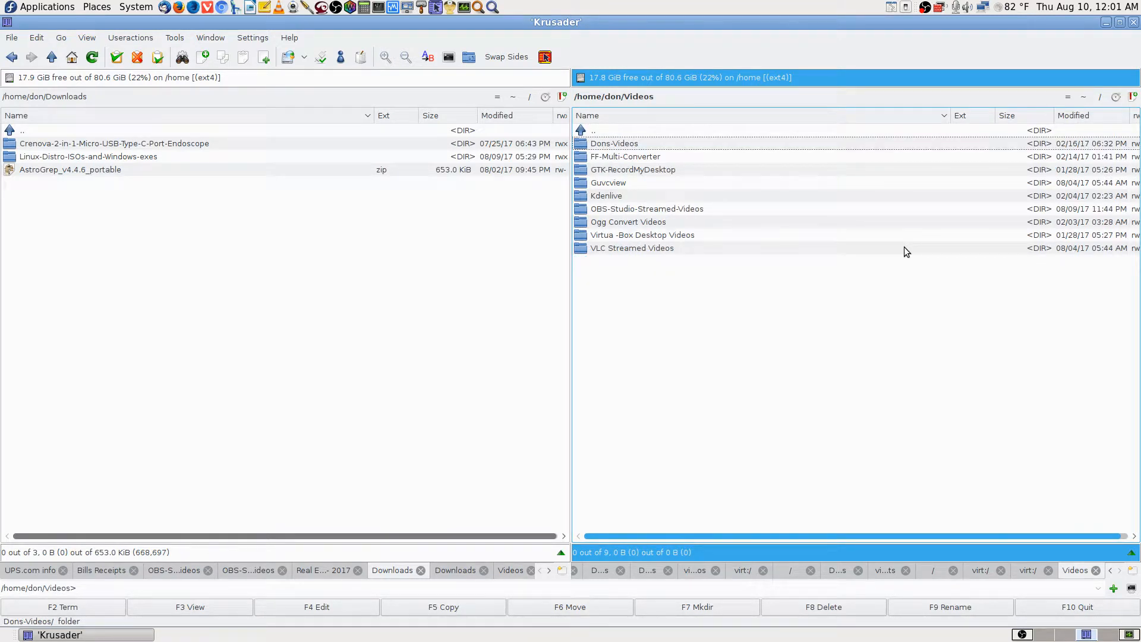
- Sort the Videos folder by modification date, newest first, and open OBS-Studio-Streamed-Videos
{"action": "left_click", "coordinate": [1075, 116]}
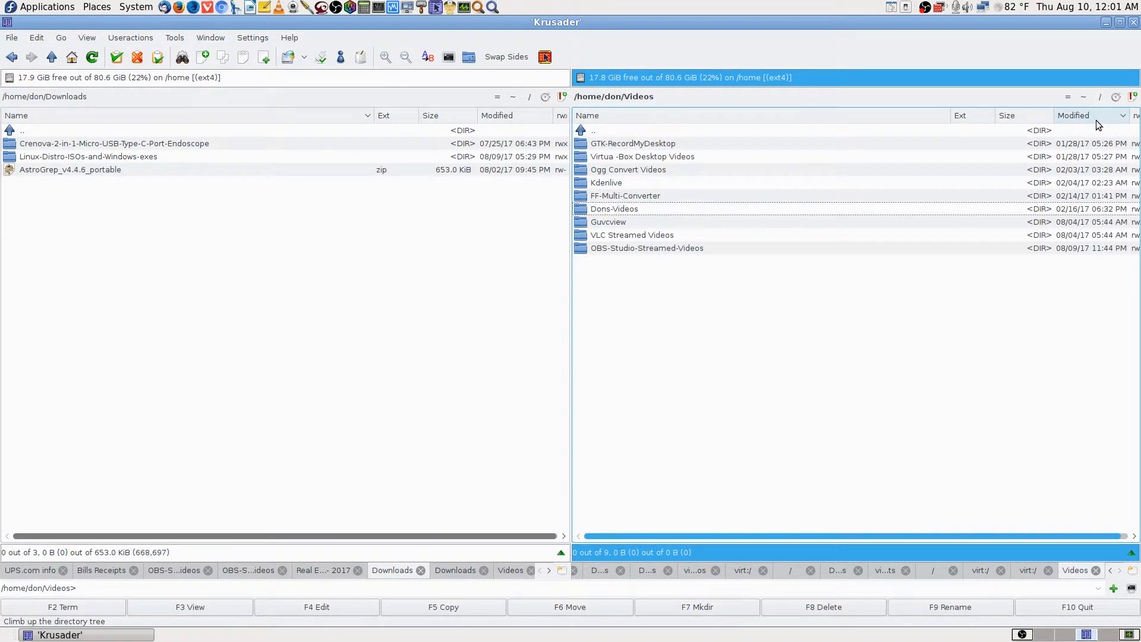
{"action": "left_click", "coordinate": [1075, 116]}
{"action": "key", "text": "Up"}
{"action": "key", "text": "Up"}
{"action": "key", "text": "Up"}
{"action": "key", "text": "Up"}
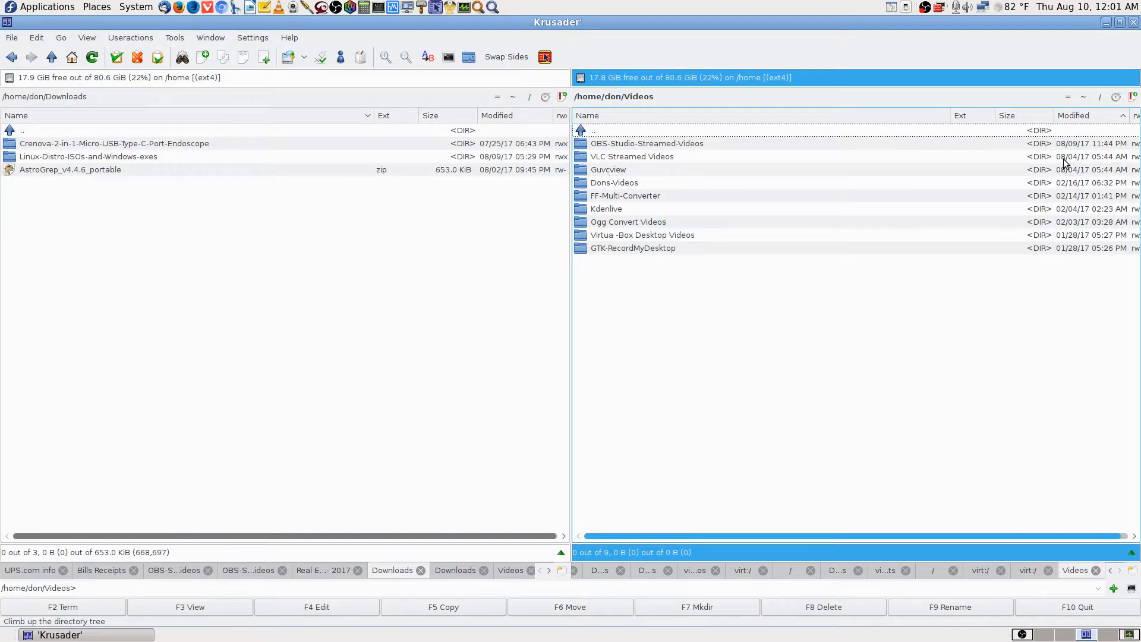
{"action": "key", "text": "Down"}
{"action": "key", "text": "Return"}
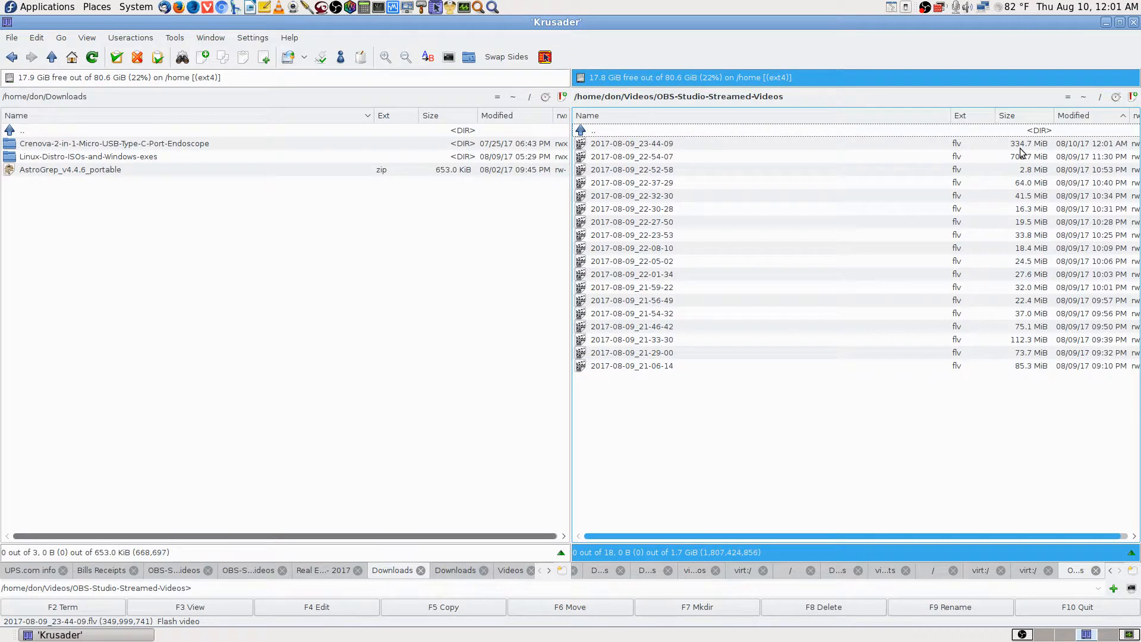
- Check the running stream's status in OBS, and return to Krusader to close it
{"action": "left_click", "coordinate": [1020, 634]}
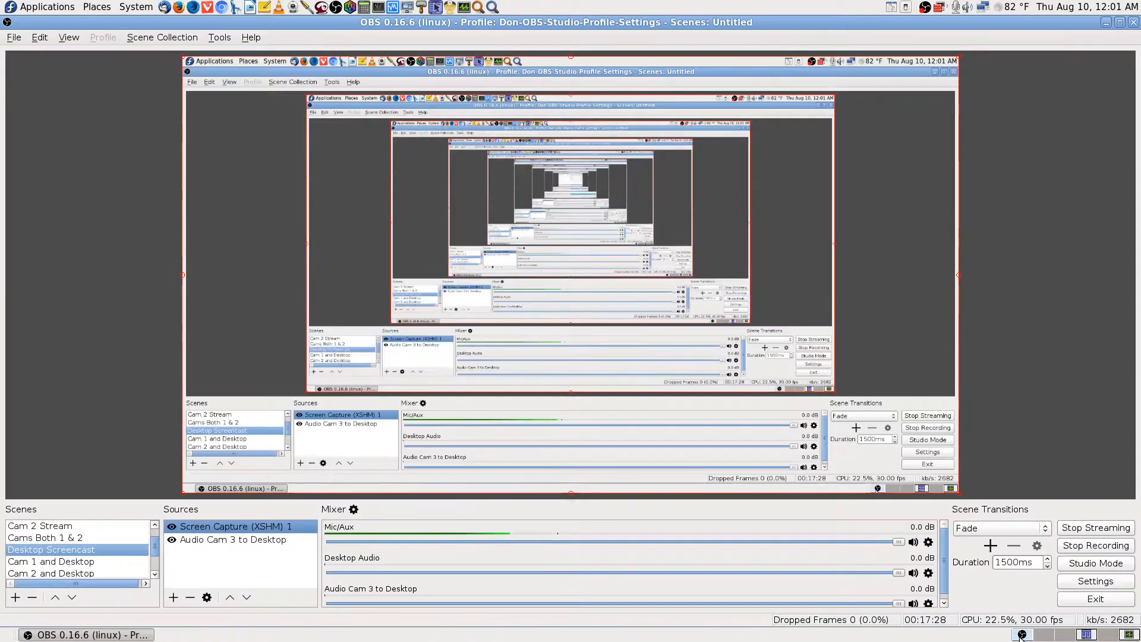
{"action": "left_click", "coordinate": [1084, 635]}
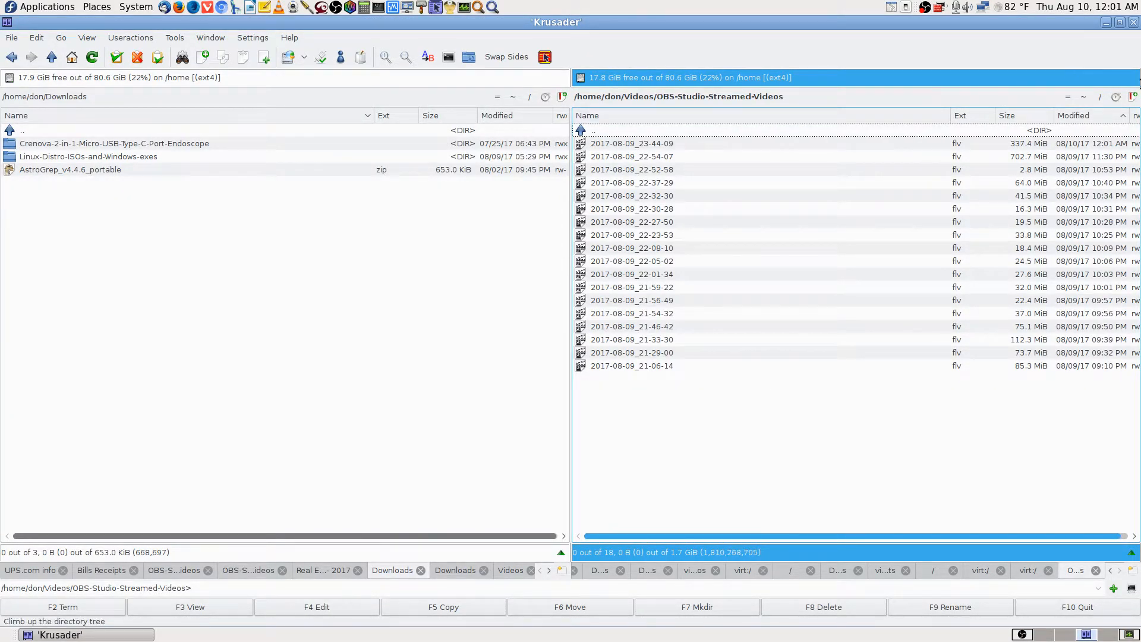
{"action": "left_click", "coordinate": [1133, 22]}
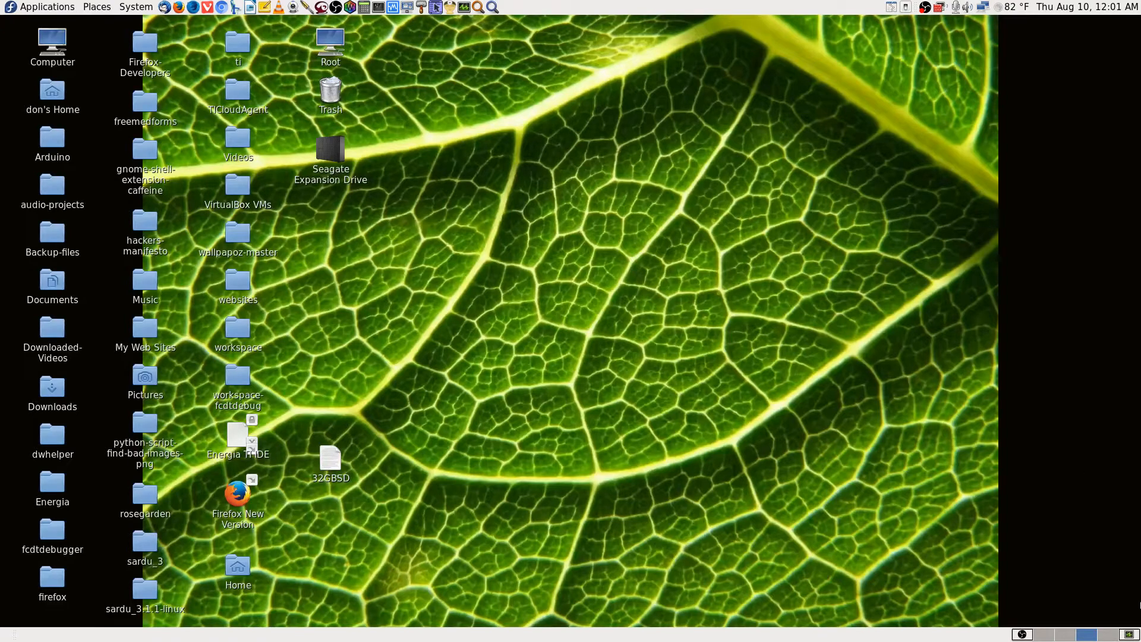
- Switch to System Monitor and examine the CPU and memory usage of the obs process
{"action": "left_click", "coordinate": [1129, 635]}
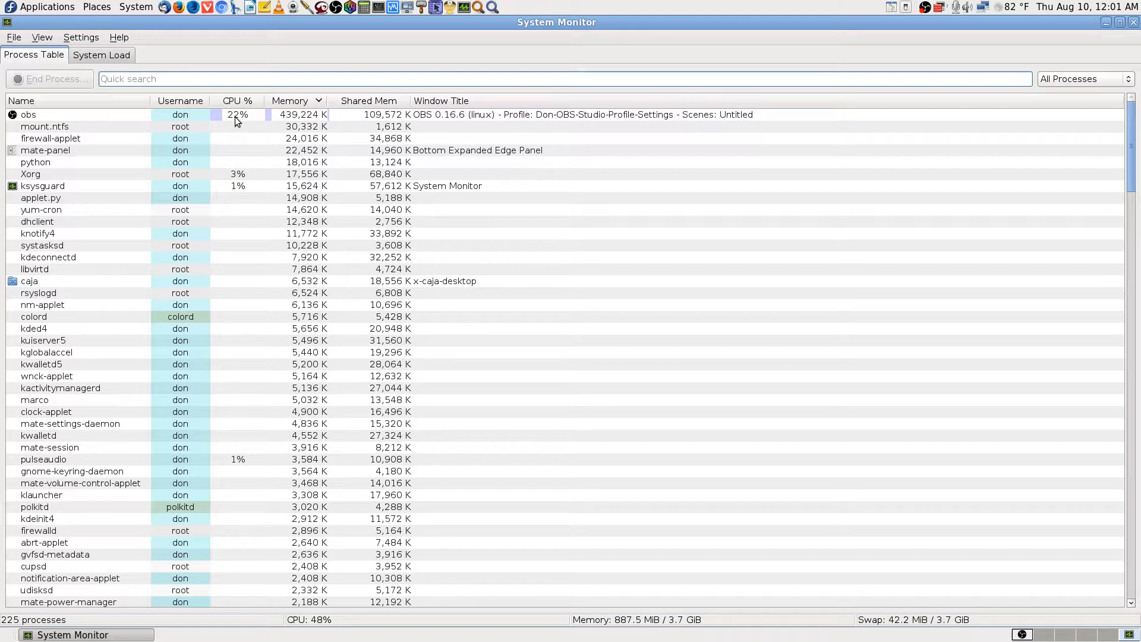
{"action": "mouse_move", "coordinate": [227, 123]}
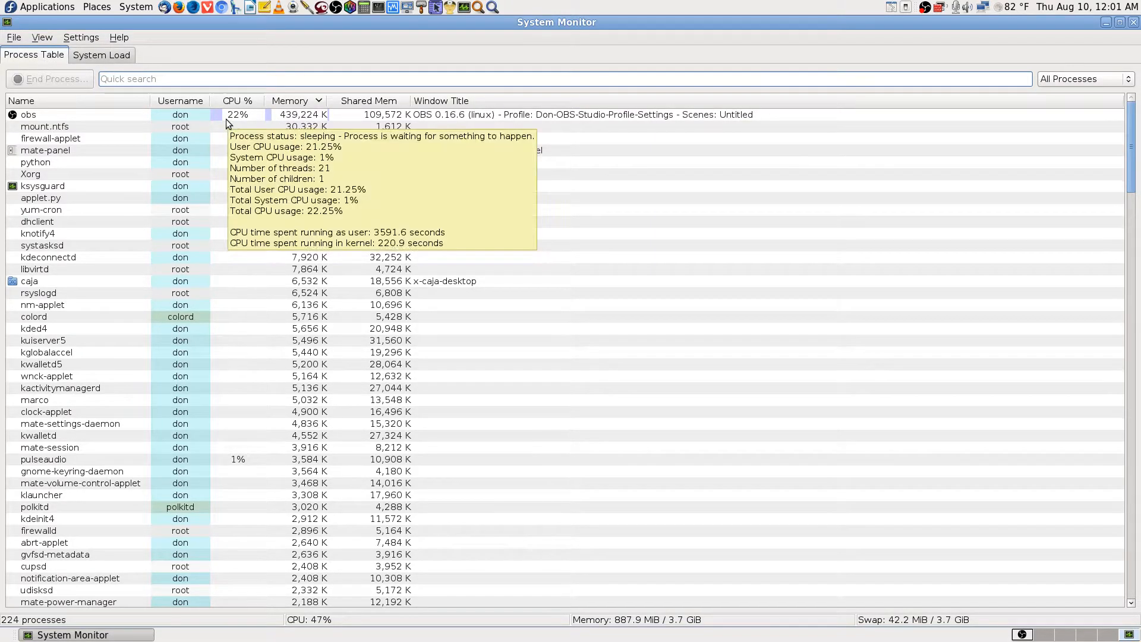
{"action": "mouse_move", "coordinate": [301, 126]}
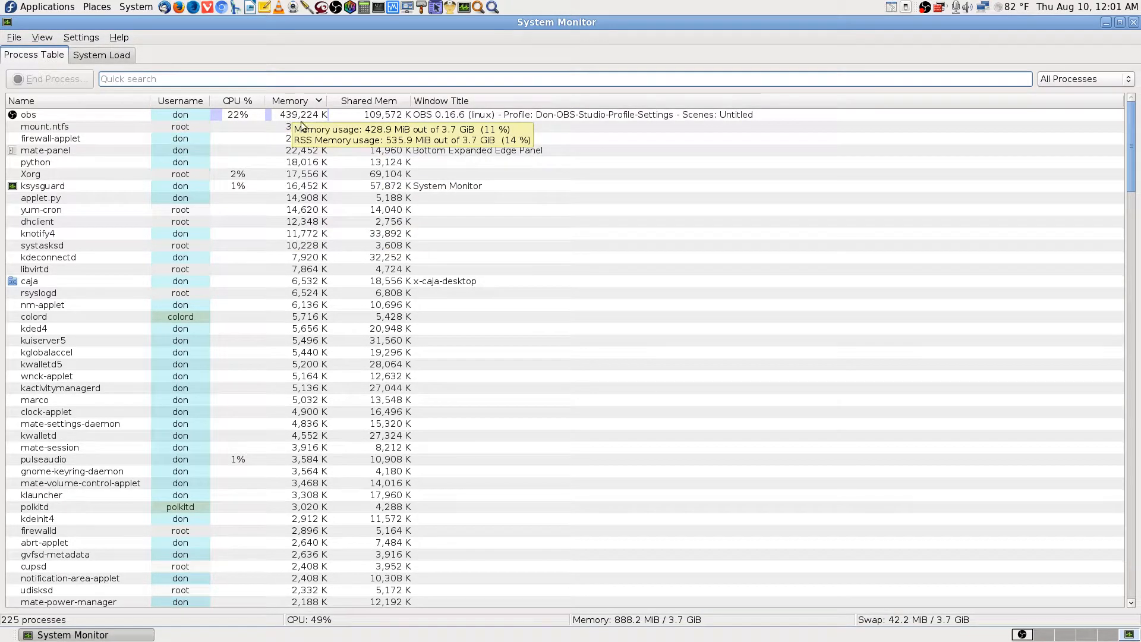
- Open VirtualBox on the free workspace and start the WinXP-Pro-vdi virtual machine
{"action": "left_click", "coordinate": [1107, 634]}
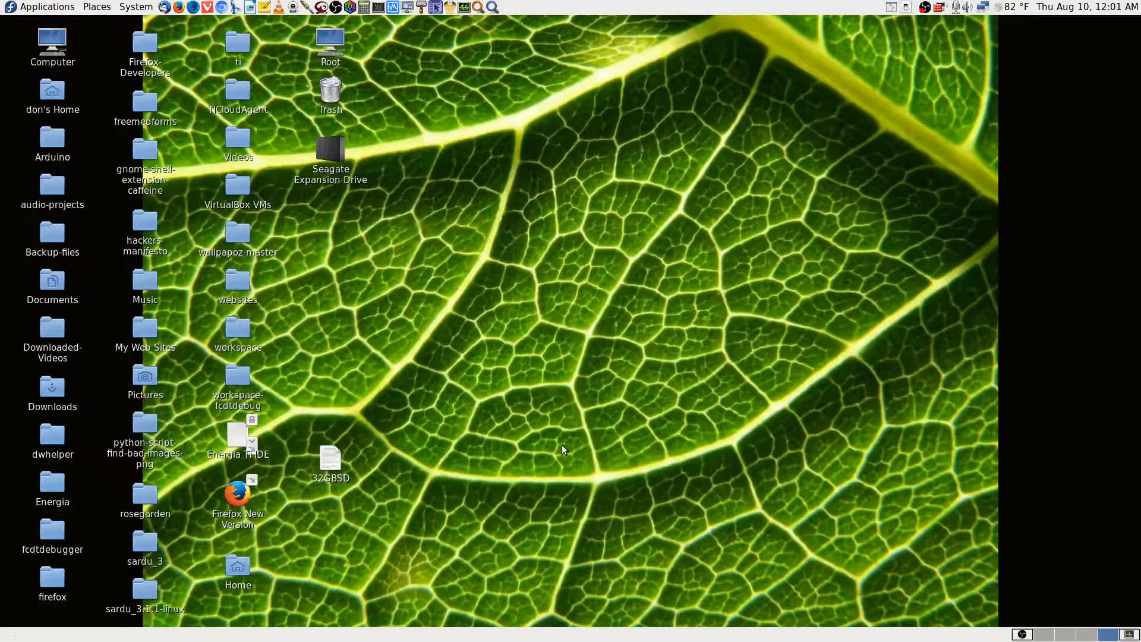
{"action": "left_click", "coordinate": [392, 9]}
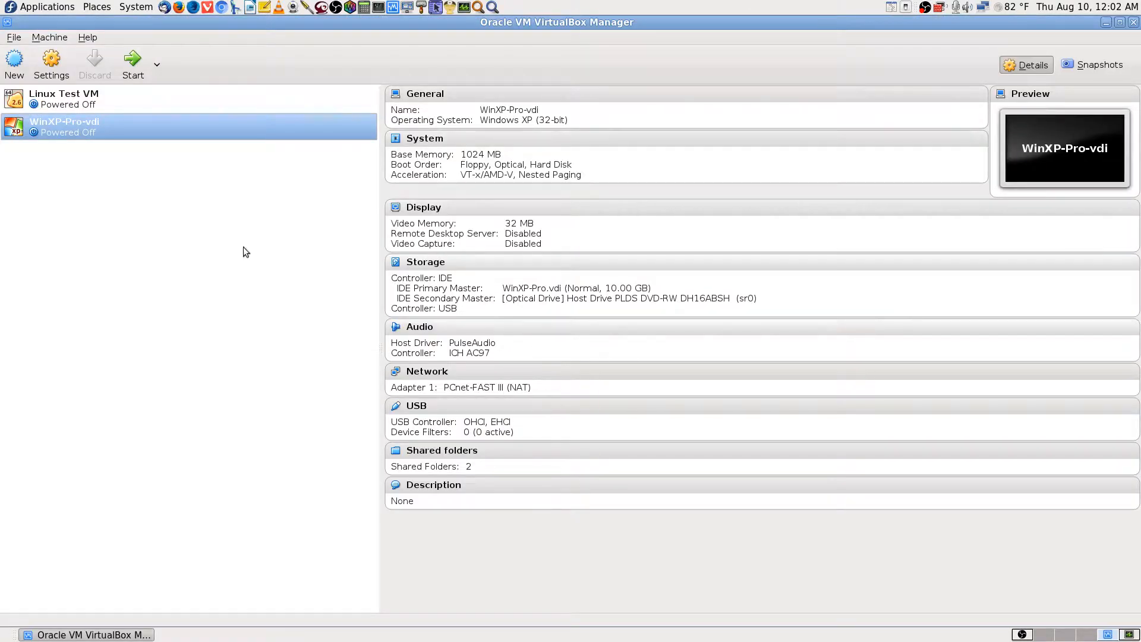
{"action": "left_click", "coordinate": [136, 64]}
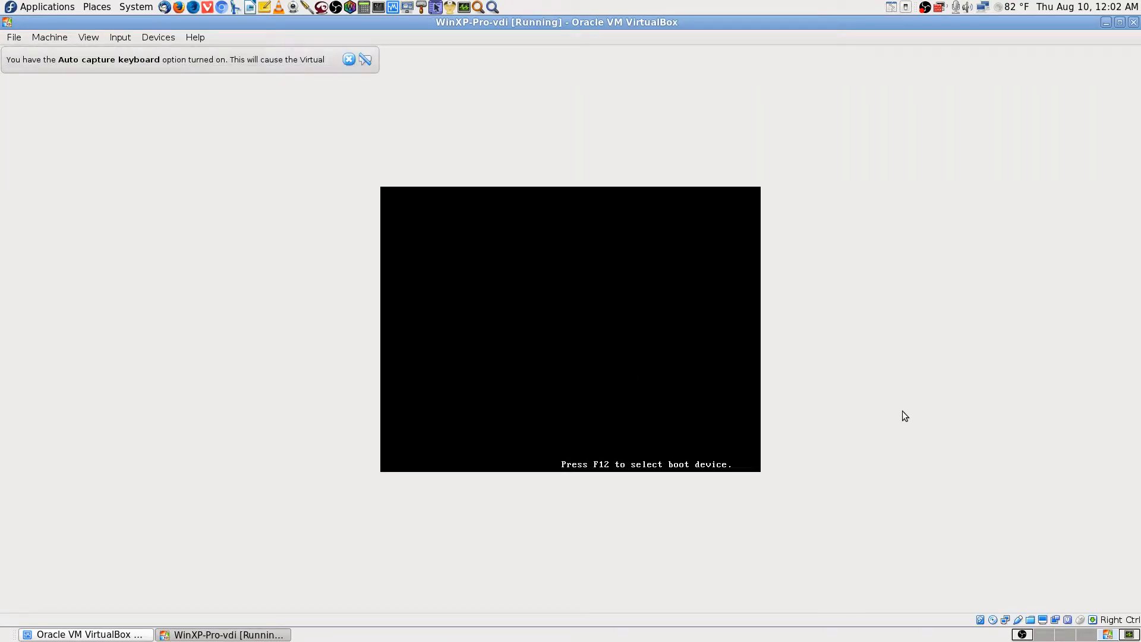
- Dismiss the keyboard capture and mouse integration messages and the unused desktop icons notification in the virtual machine
{"action": "left_click", "coordinate": [350, 60]}
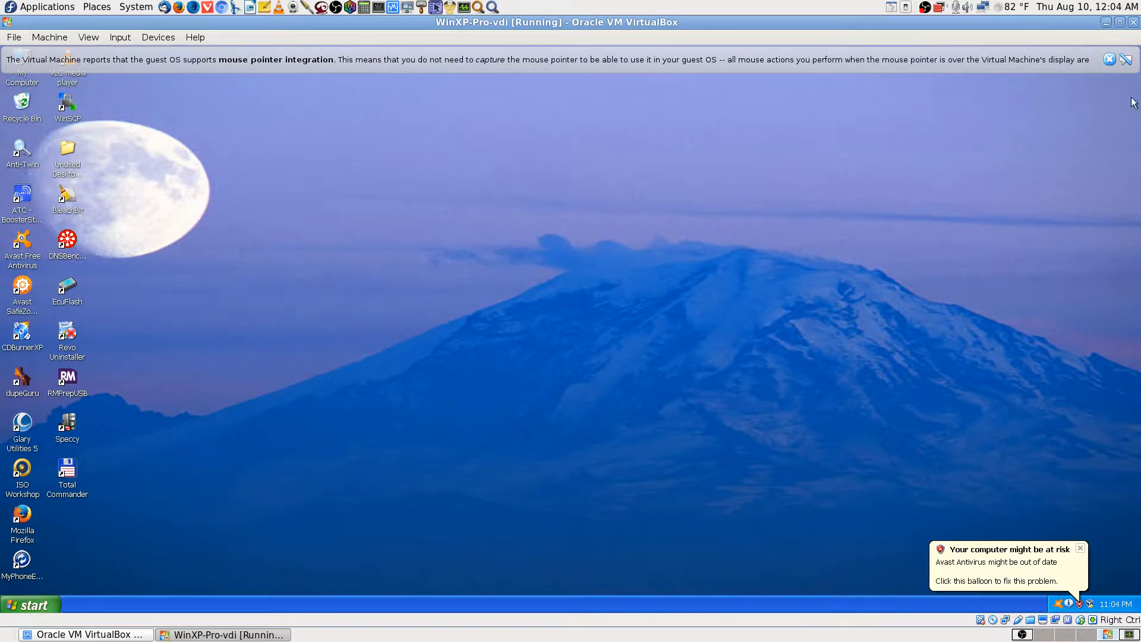
{"action": "left_click", "coordinate": [1108, 59]}
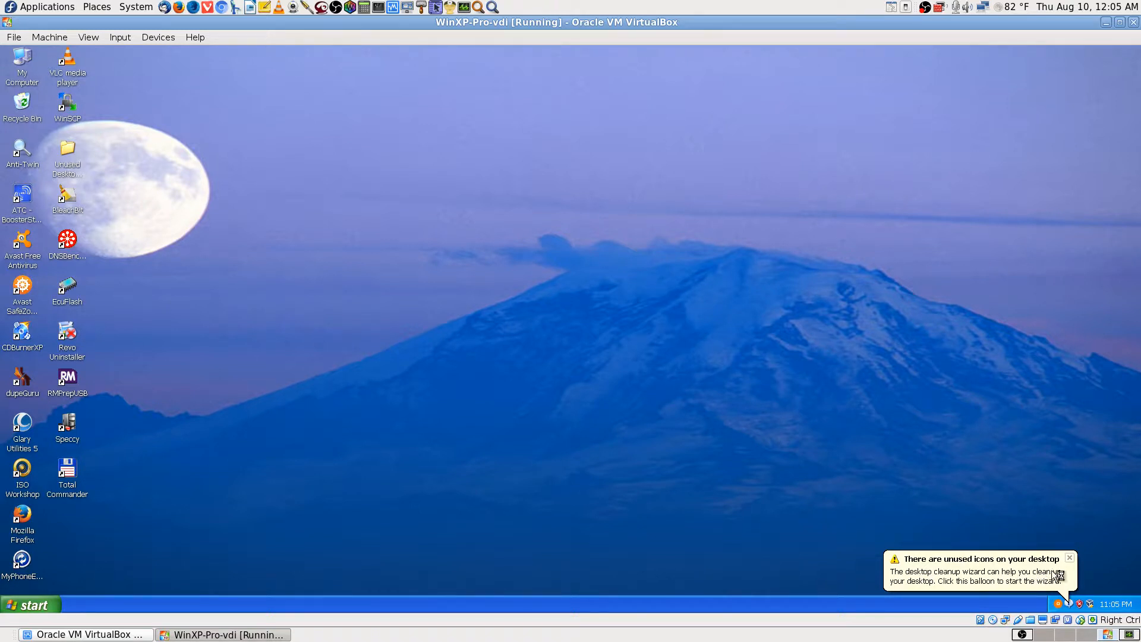
{"action": "left_click", "coordinate": [1069, 559]}
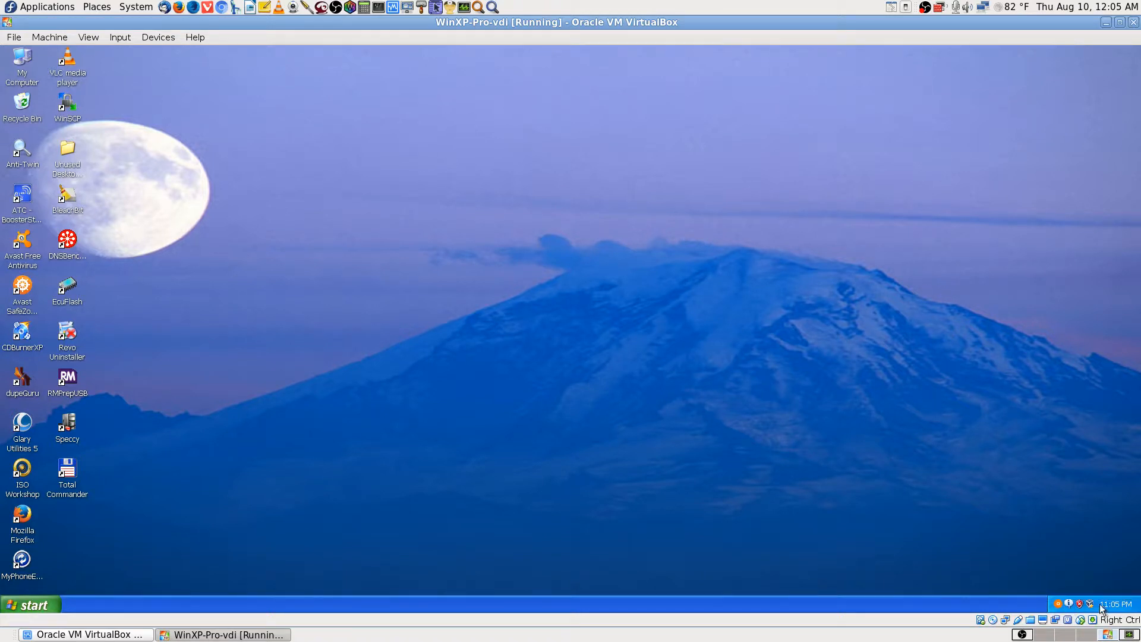
- Switch to System Monitor, check the VirtualBox process's CPU usage and filter the process list by "virt"
{"action": "left_click", "coordinate": [1127, 635]}
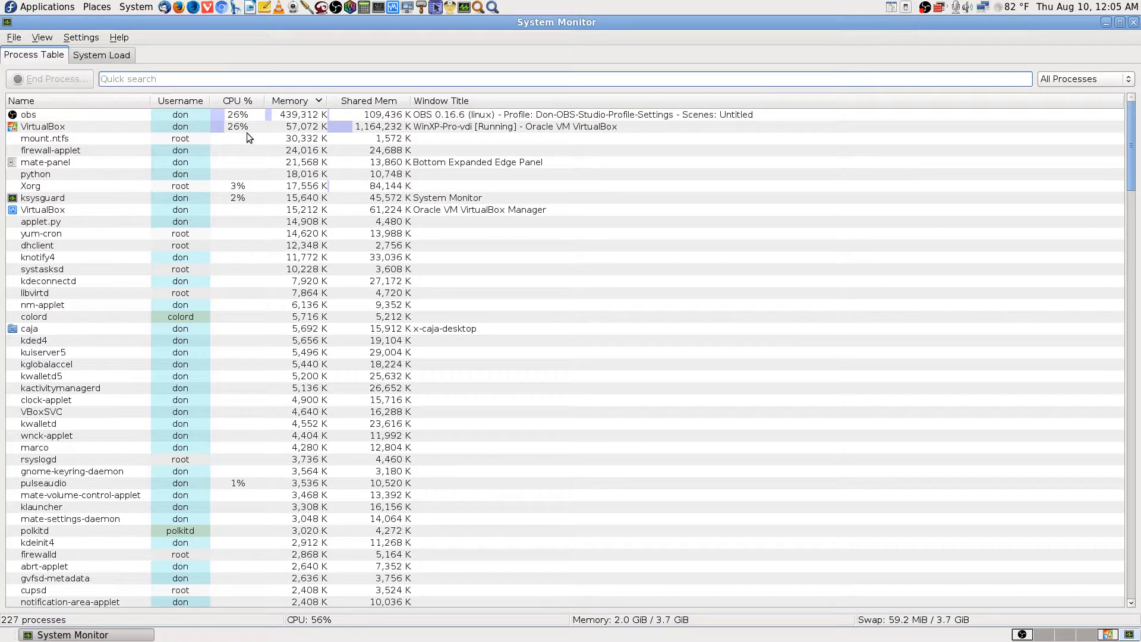
{"action": "mouse_move", "coordinate": [247, 133]}
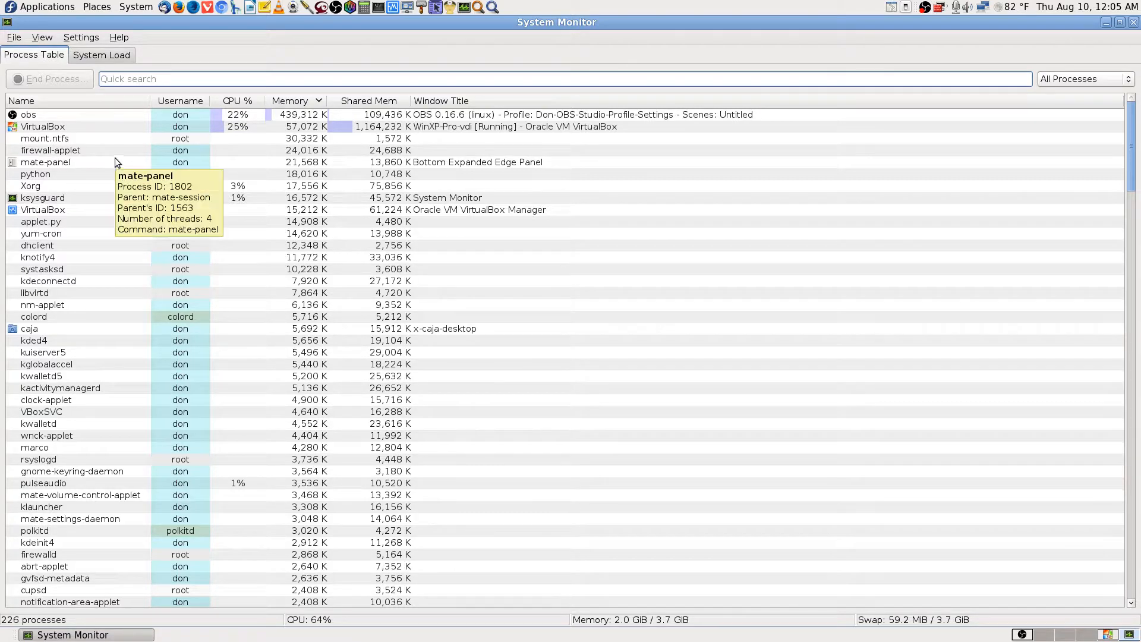
{"action": "left_click", "coordinate": [141, 79]}
{"action": "type", "text": "virt"}
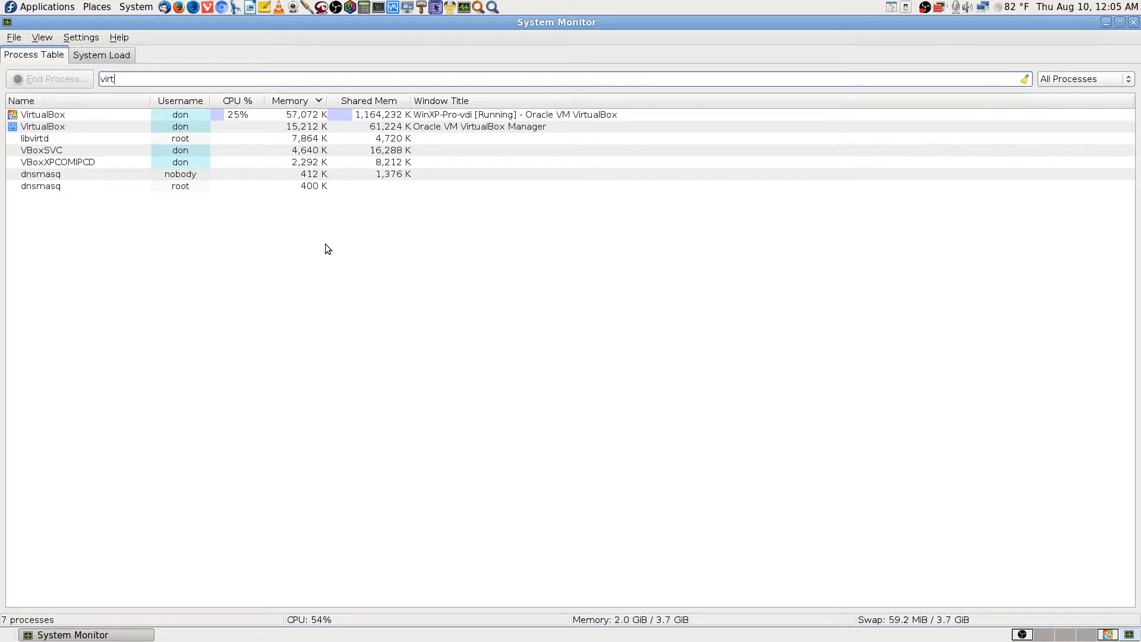
- Clear the process filter and examine the shared memory and CPU usage of the running WinXP-Pro-vdi VirtualBox process
{"action": "key", "text": "BackSpace"}
{"action": "key", "text": "BackSpace"}
{"action": "key", "text": "BackSpace"}
{"action": "key", "text": "BackSpace"}
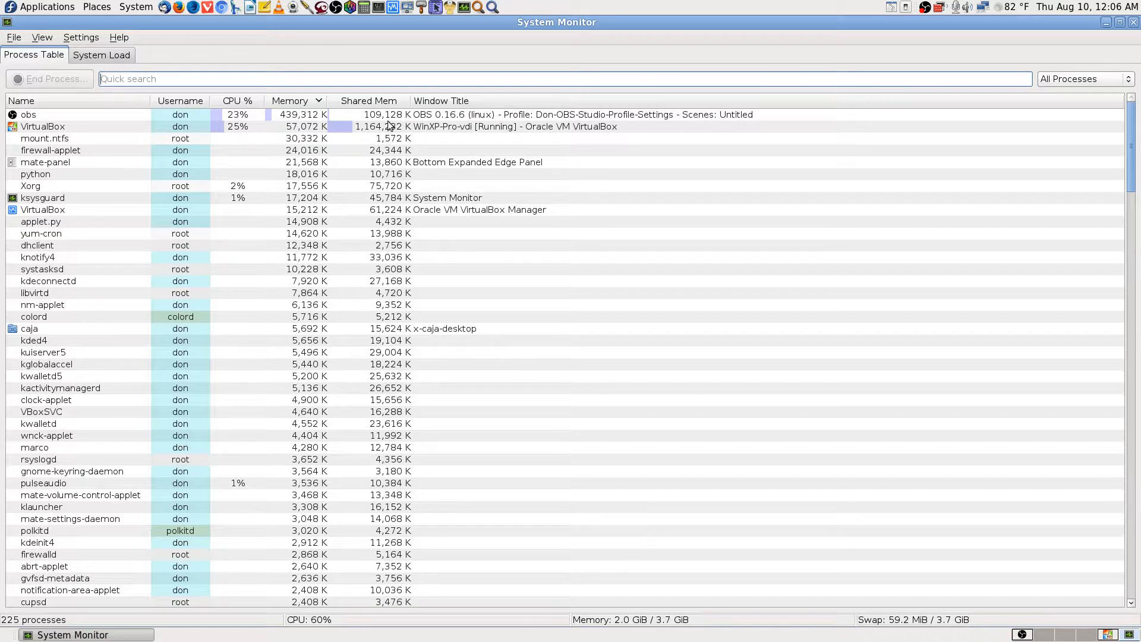
{"action": "mouse_move", "coordinate": [383, 107]}
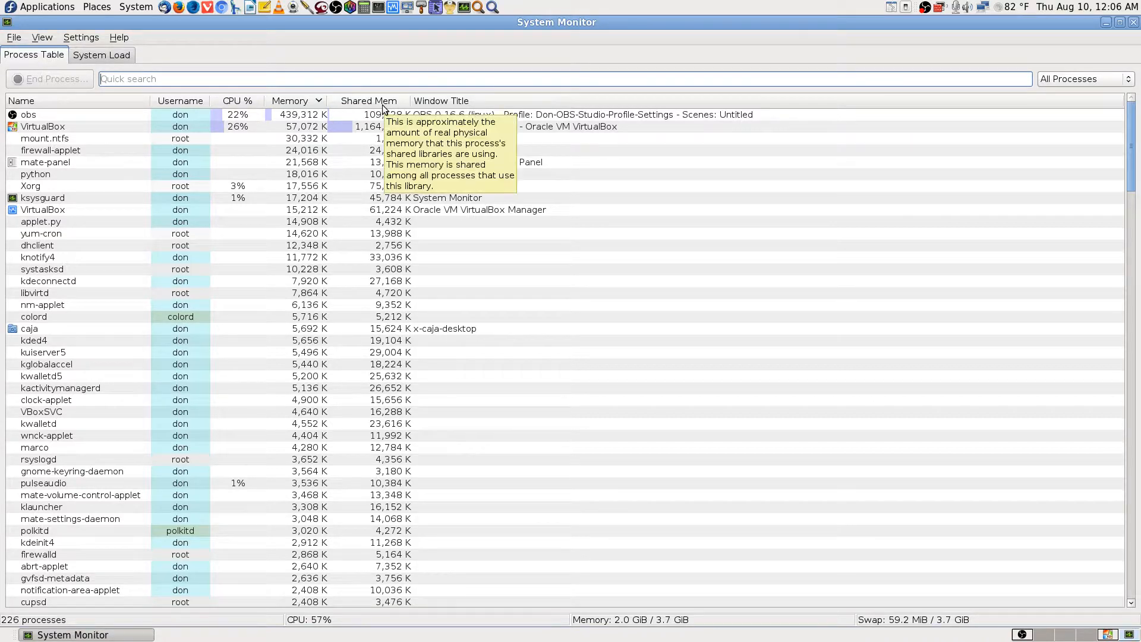
{"action": "mouse_move", "coordinate": [382, 139]}
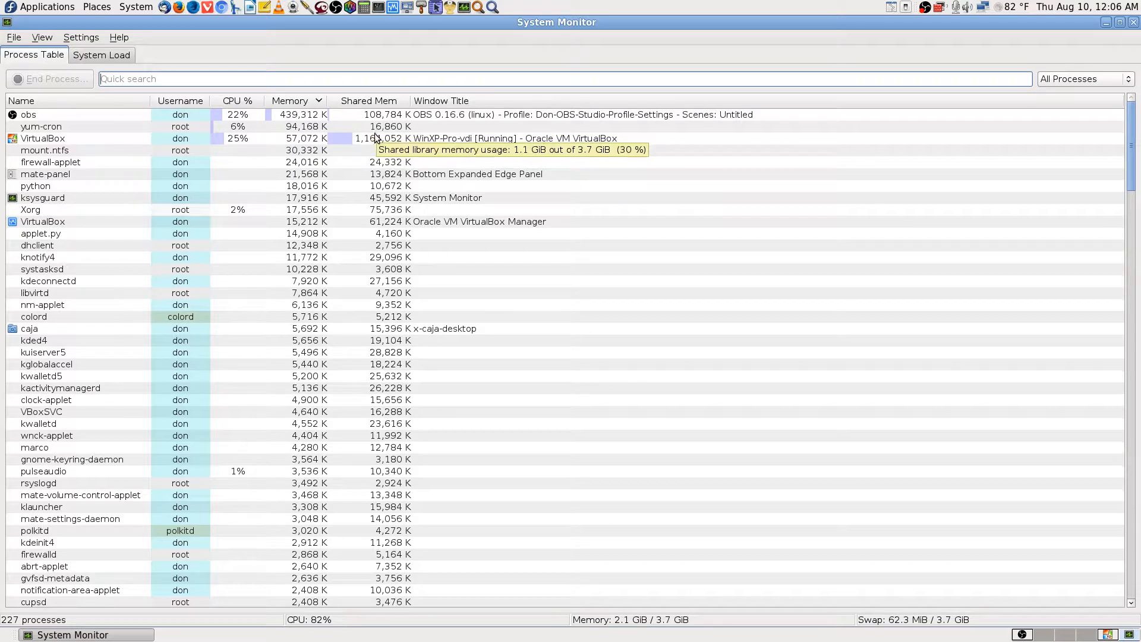
{"action": "mouse_move", "coordinate": [244, 140]}
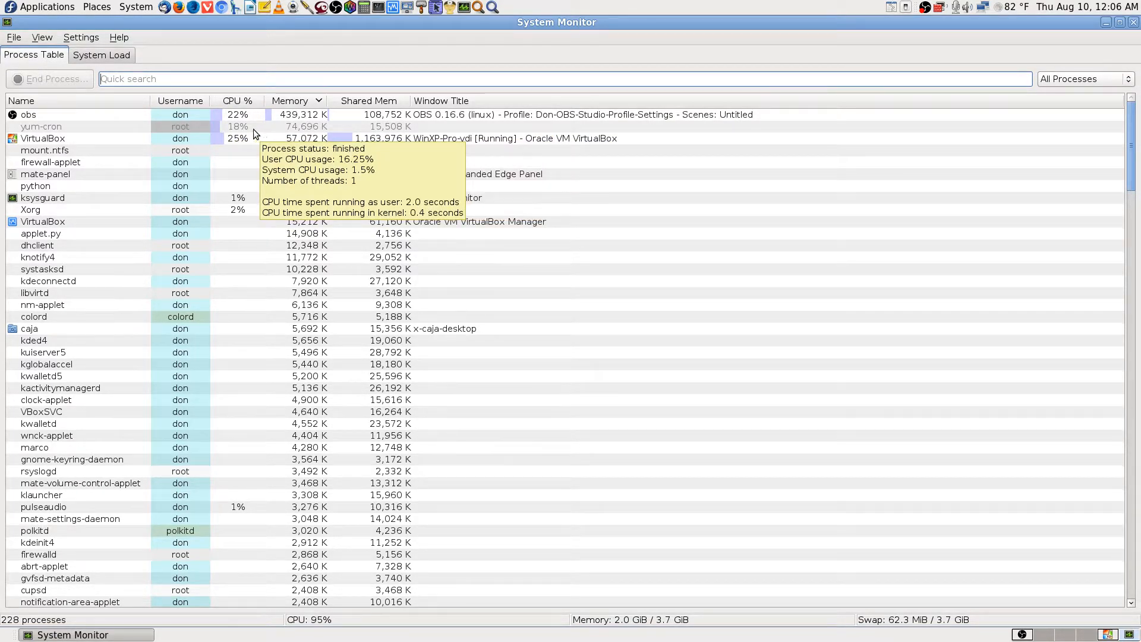
{"action": "mouse_move", "coordinate": [372, 128]}
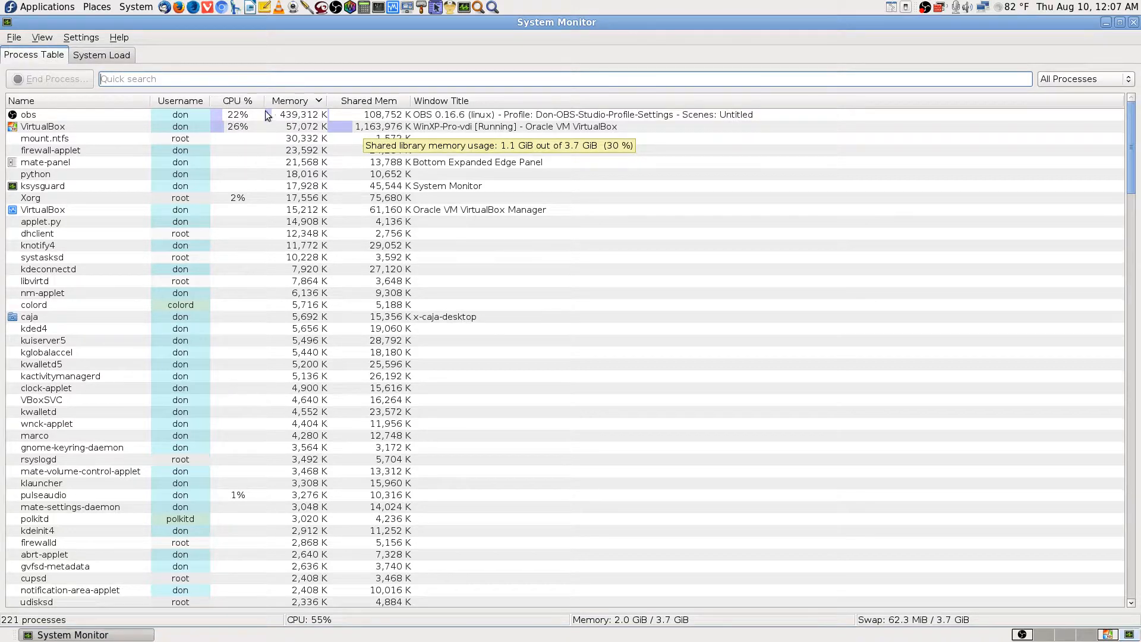
- Check the stream status in OBS again and return to the WinXP-Pro-vdi virtual machine
{"action": "left_click", "coordinate": [1021, 634]}
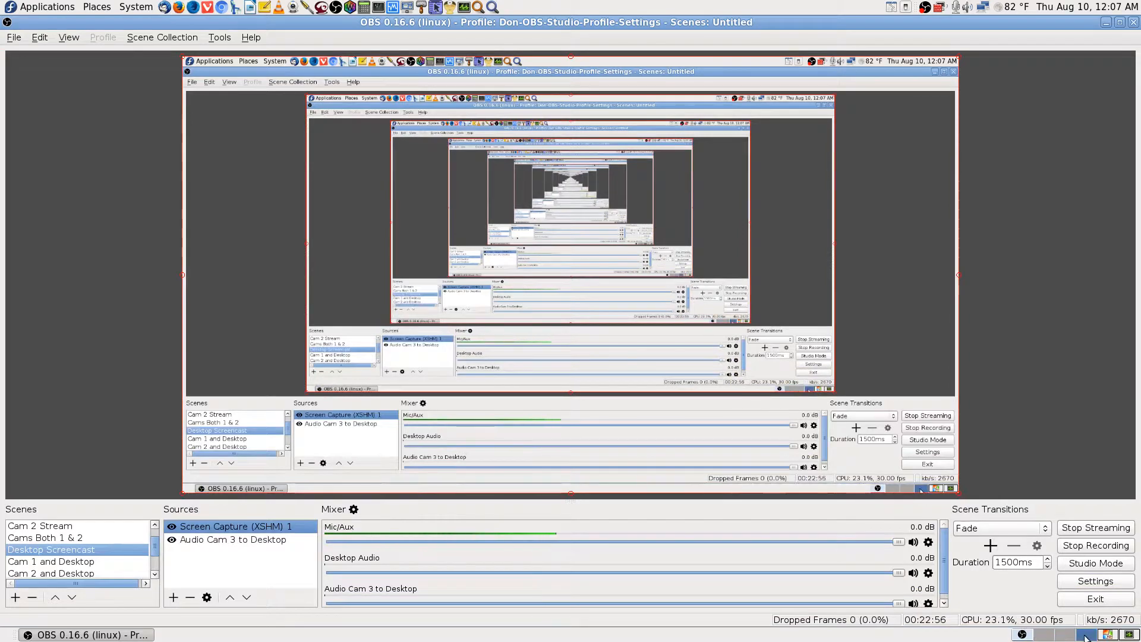
{"action": "left_click", "coordinate": [1107, 634]}
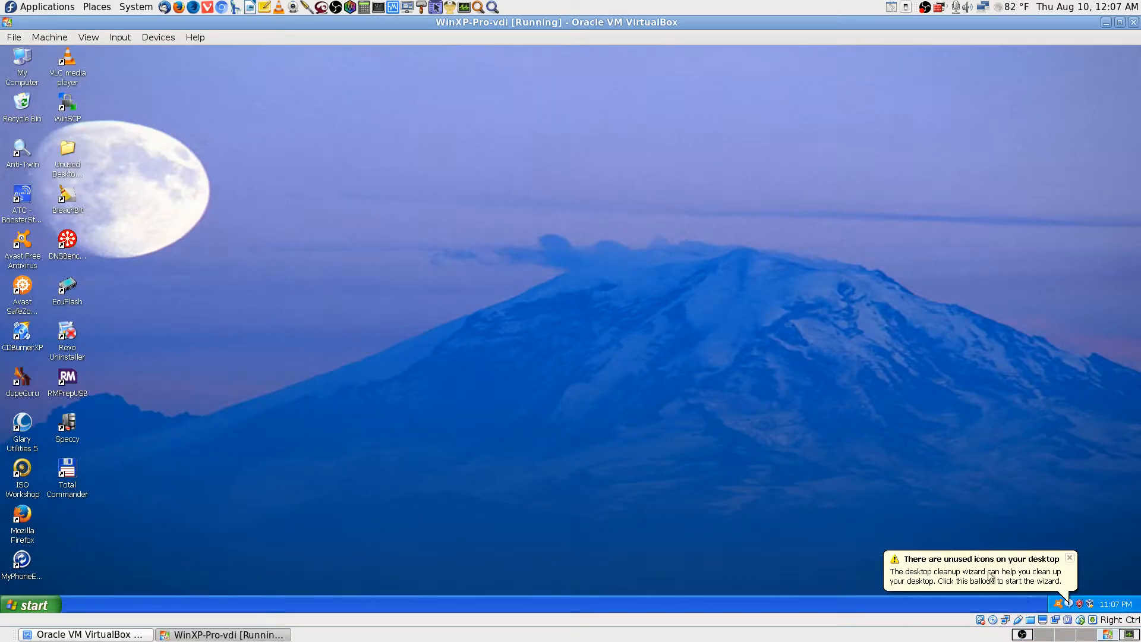
- Open the Desktop Cleanup Wizard from the unused icons notification and cancel it, and look at the host desktop's 32GBSD icon
{"action": "left_click", "coordinate": [1025, 563]}
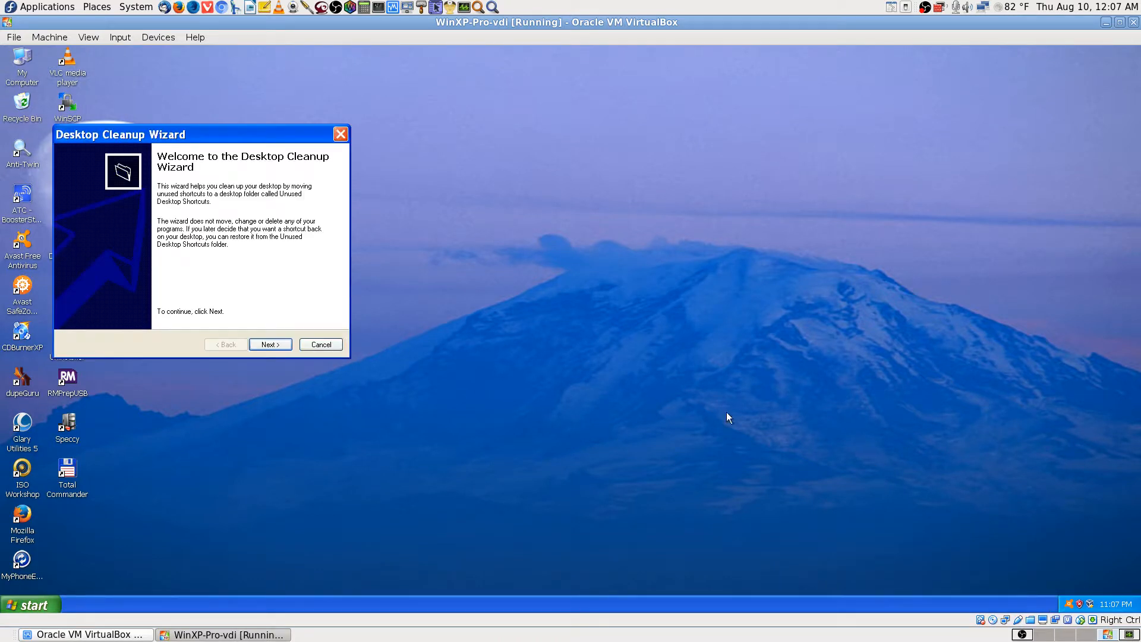
{"action": "left_click", "coordinate": [341, 348]}
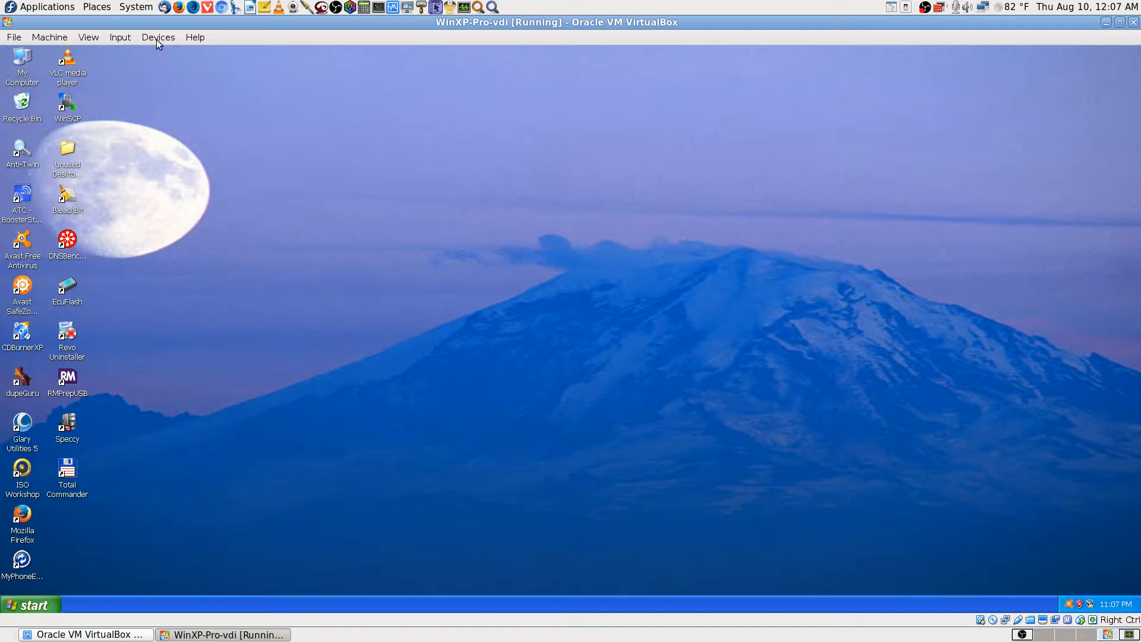
{"action": "left_click", "coordinate": [1044, 635]}
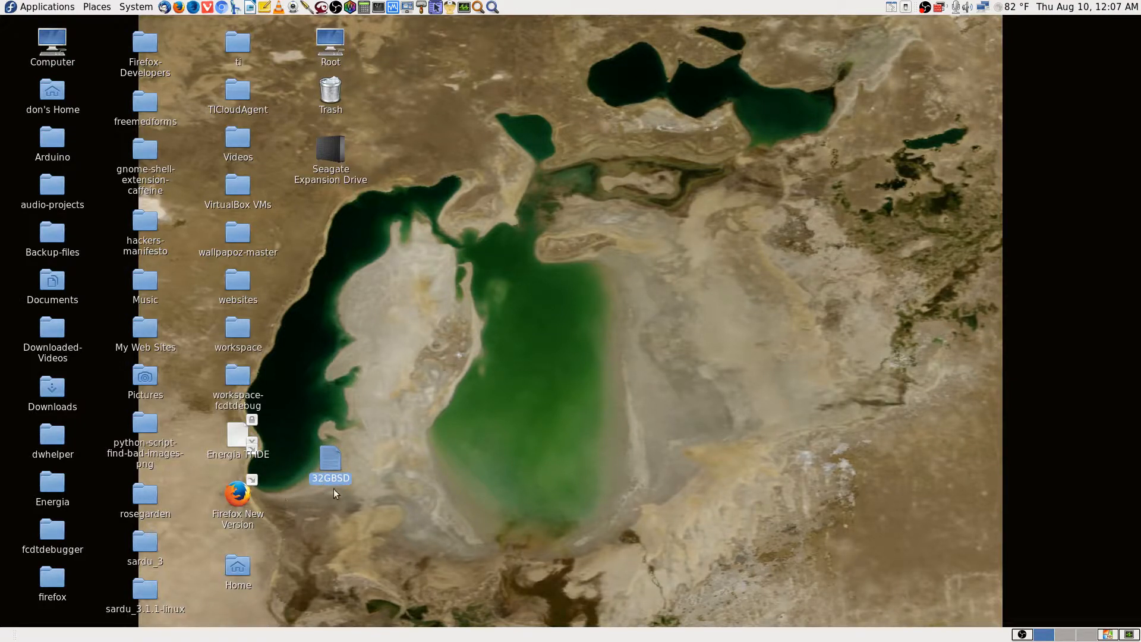
{"action": "left_click", "coordinate": [1107, 635]}
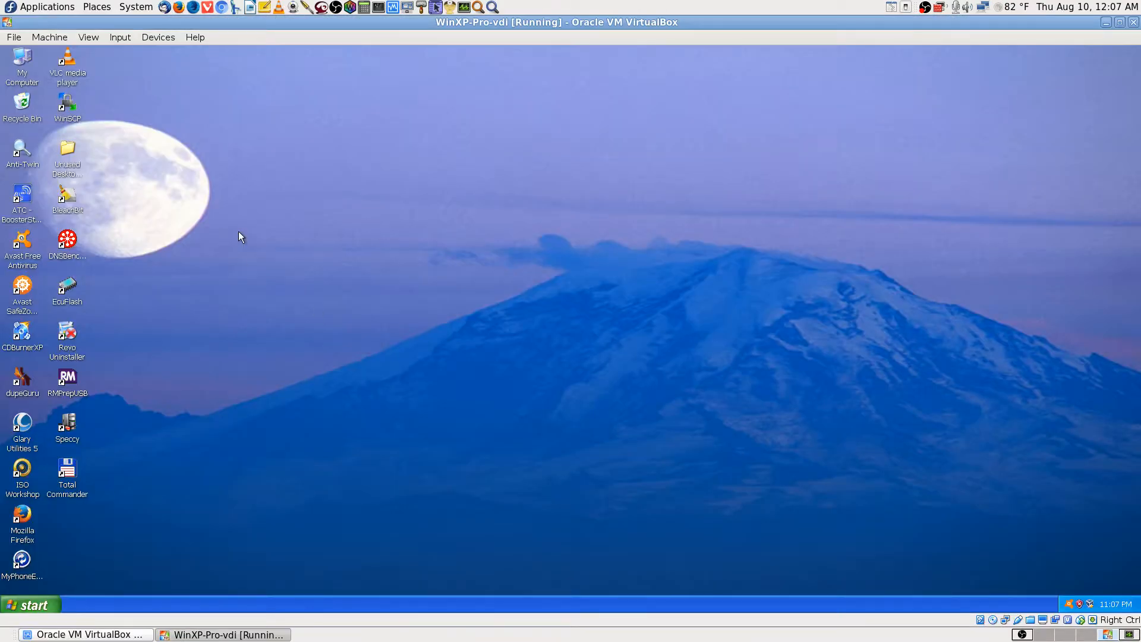
- Attach the Generic Mass Storage Device [0100] over USB to the virtual machine and view its drives in a maximized My Computer window
{"action": "left_click", "coordinate": [162, 38]}
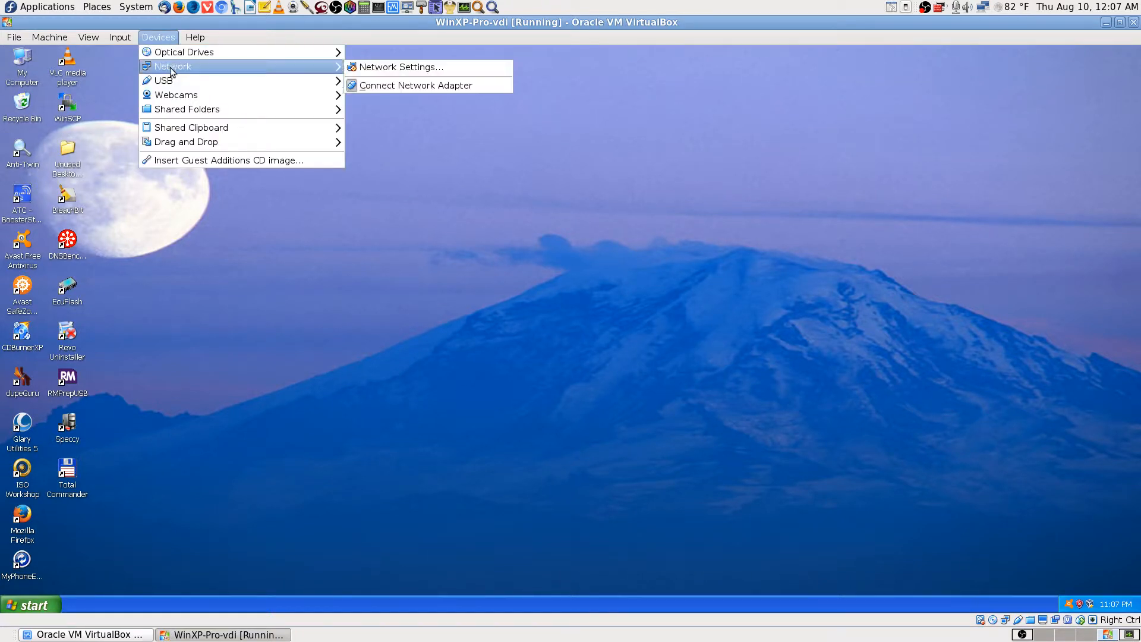
{"action": "mouse_move", "coordinate": [232, 80]}
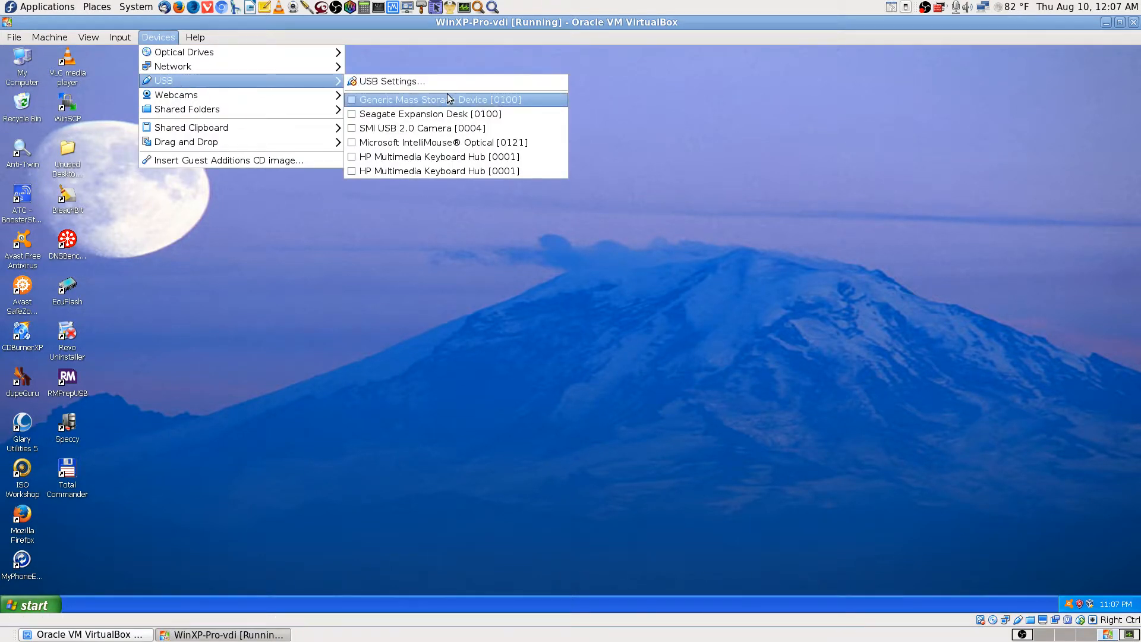
{"action": "mouse_move", "coordinate": [445, 110]}
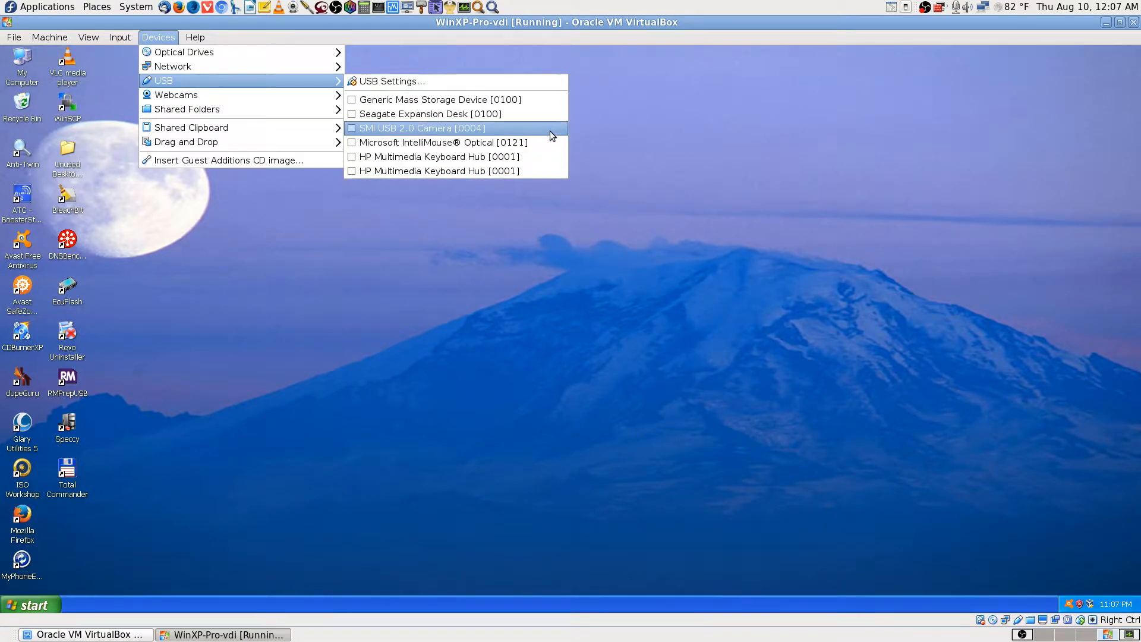
{"action": "mouse_move", "coordinate": [550, 131]}
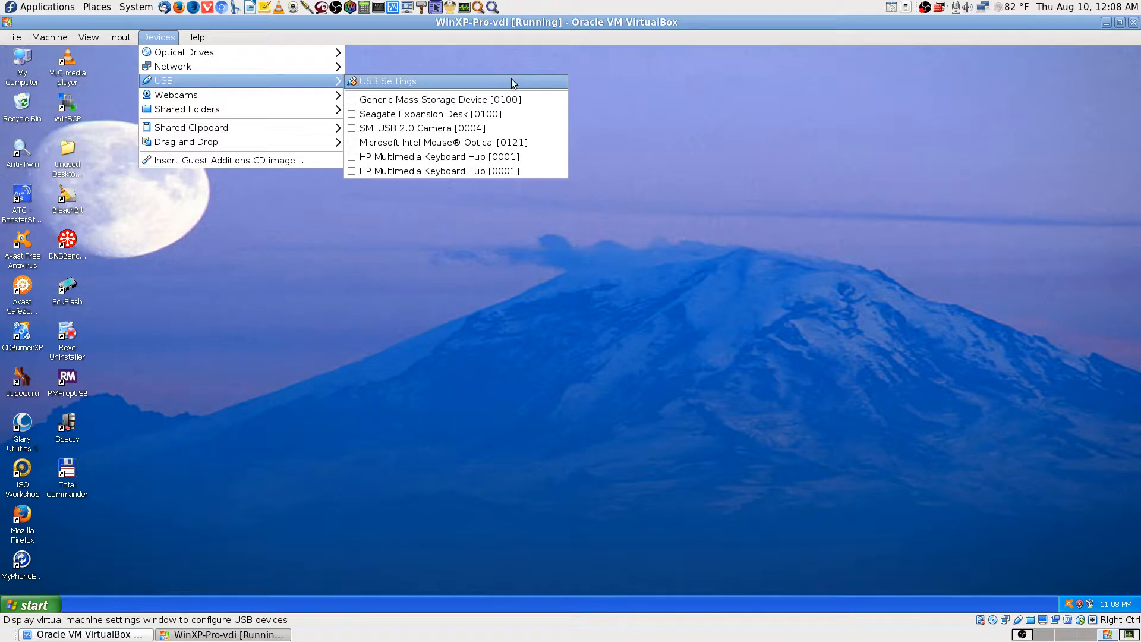
{"action": "left_click", "coordinate": [478, 98]}
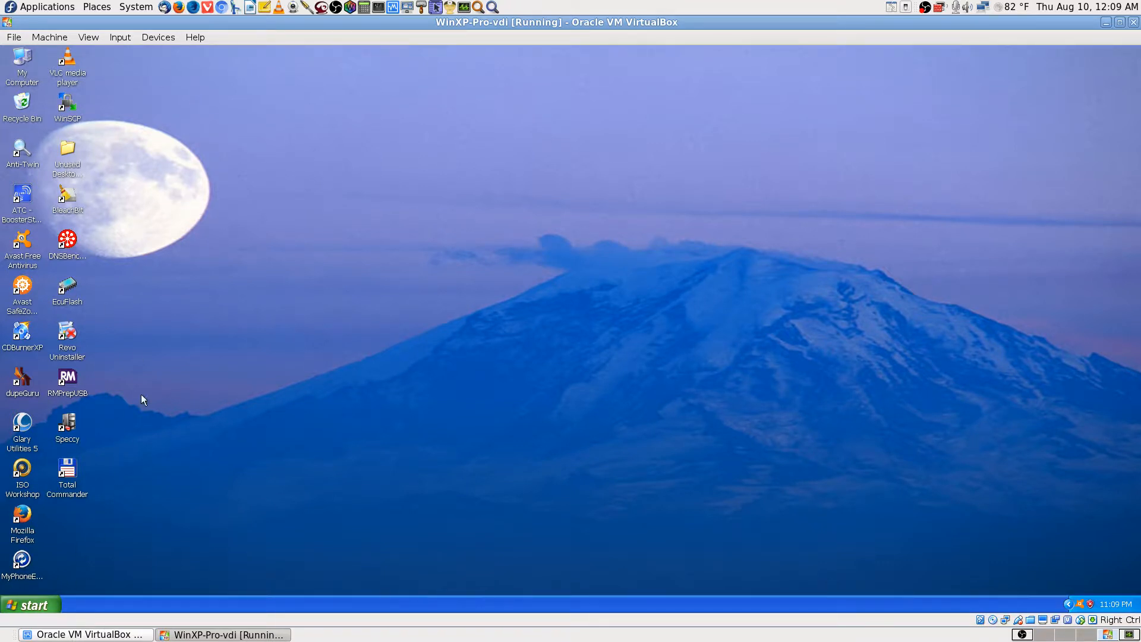
{"action": "double_click", "coordinate": [25, 75]}
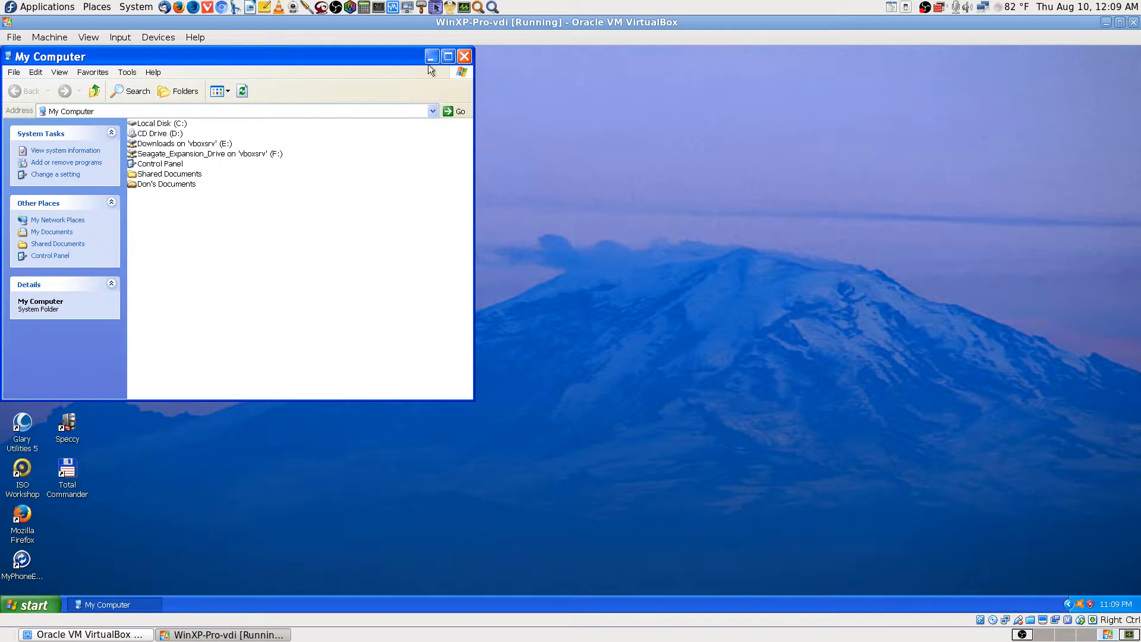
{"action": "left_click", "coordinate": [452, 56]}
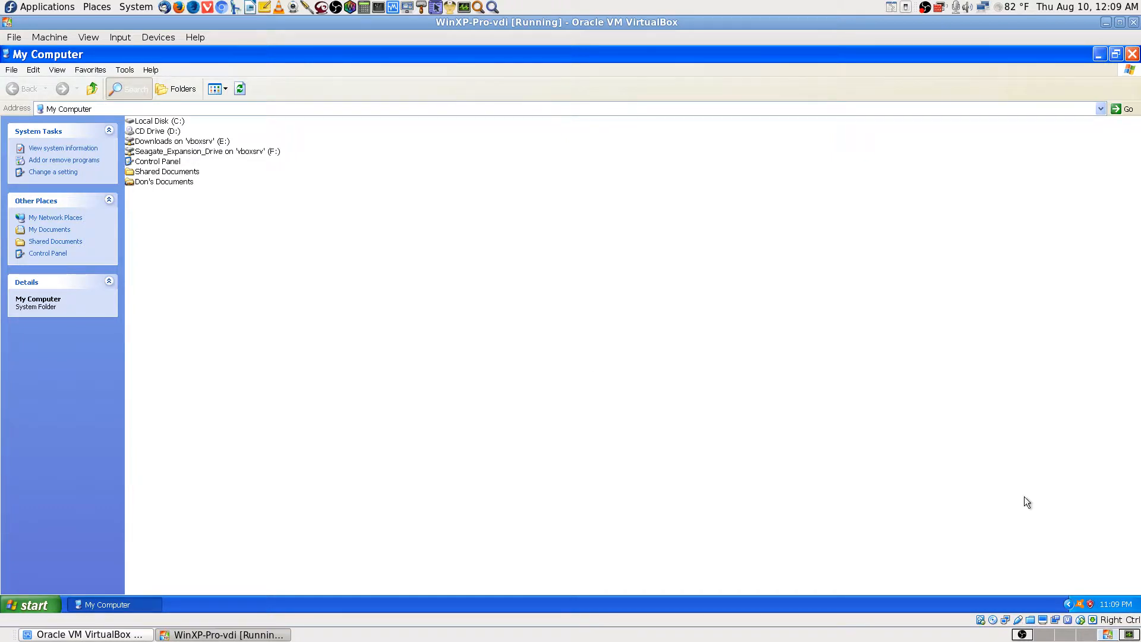
- Switch to System Monitor and examine the memory, shared memory and CPU usage of the WinXP-Pro-vdi VirtualBox process
{"action": "left_click", "coordinate": [1126, 634]}
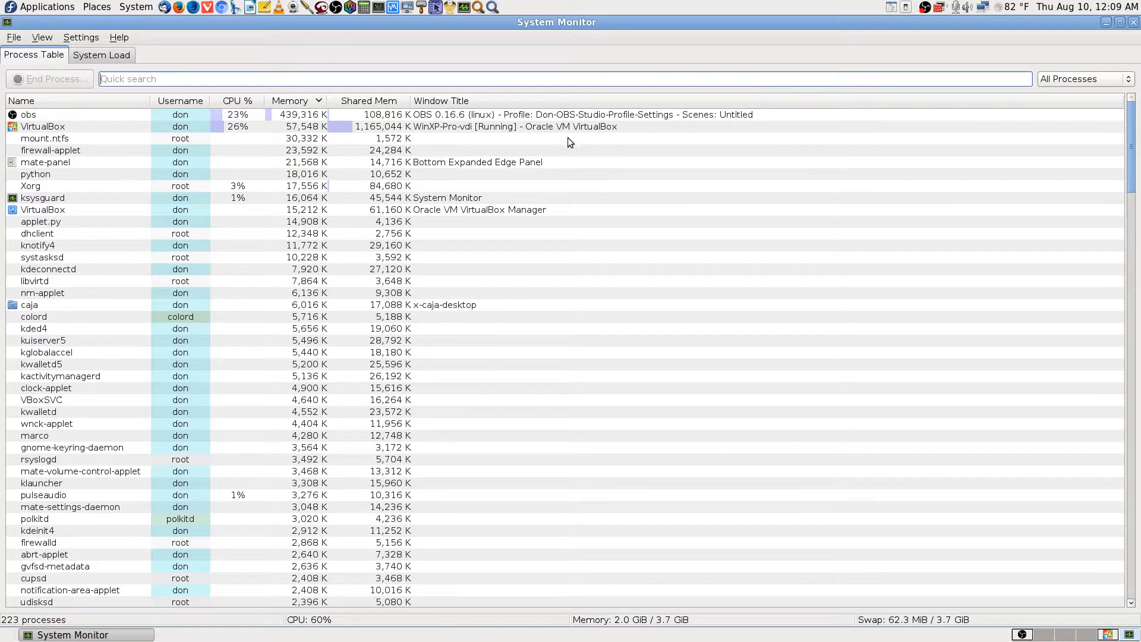
{"action": "left_click", "coordinate": [1105, 634]}
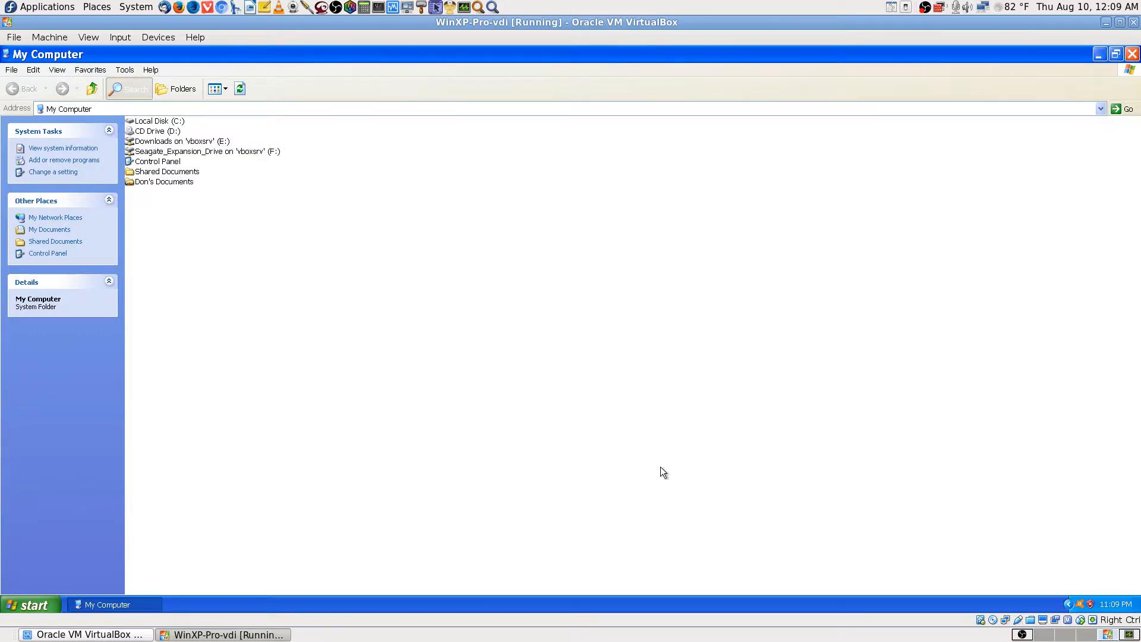
{"action": "left_click", "coordinate": [1135, 635]}
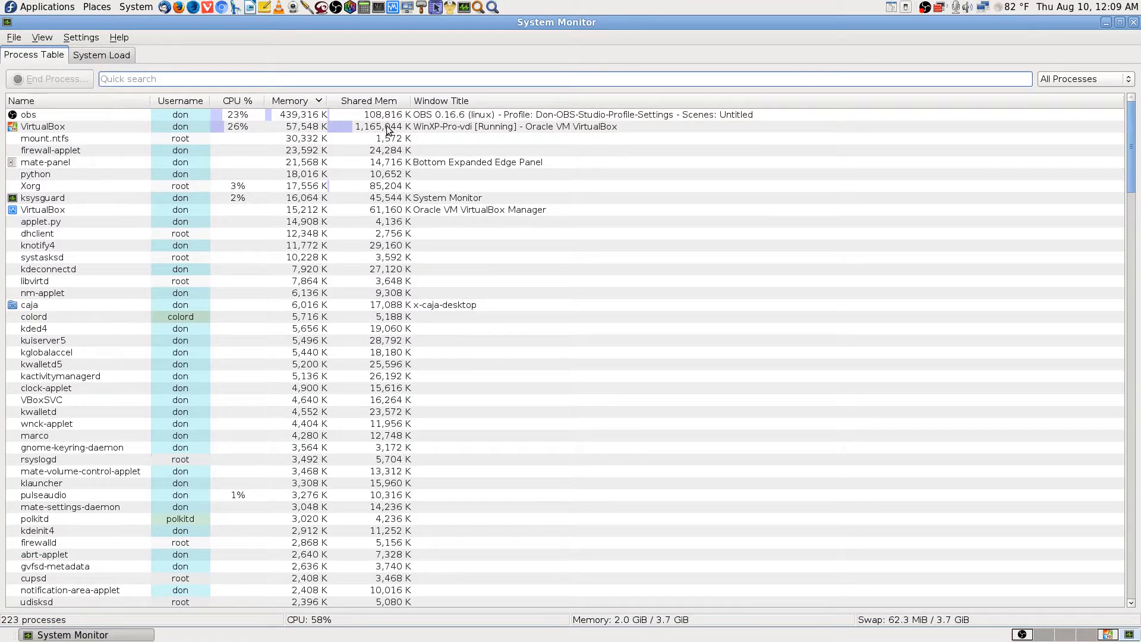
{"action": "mouse_move", "coordinate": [389, 133]}
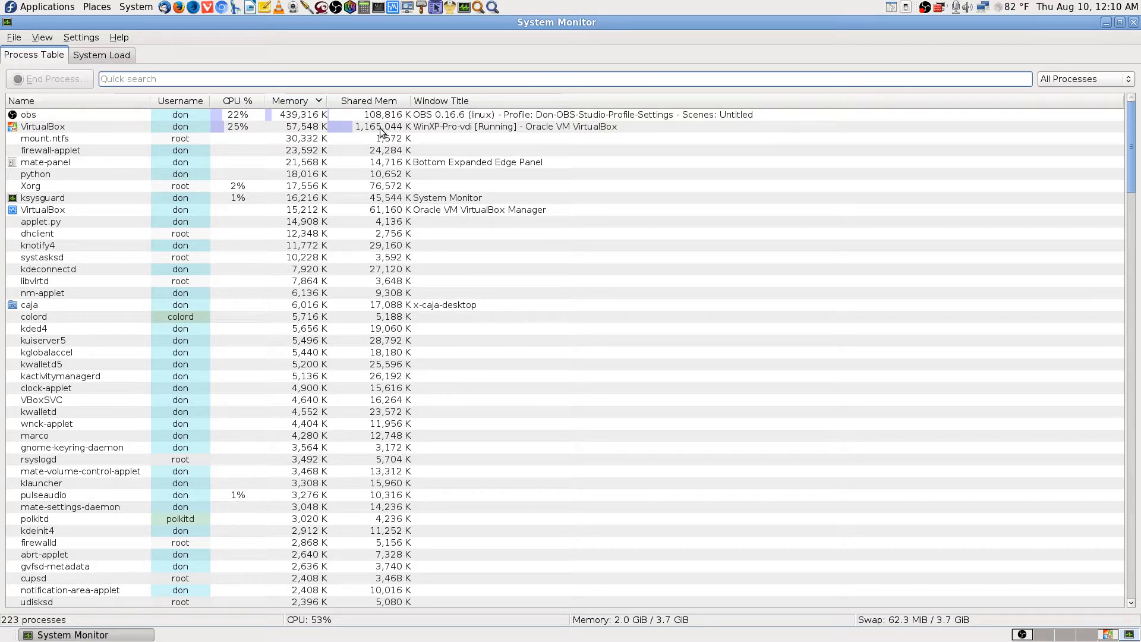
{"action": "mouse_move", "coordinate": [378, 129]}
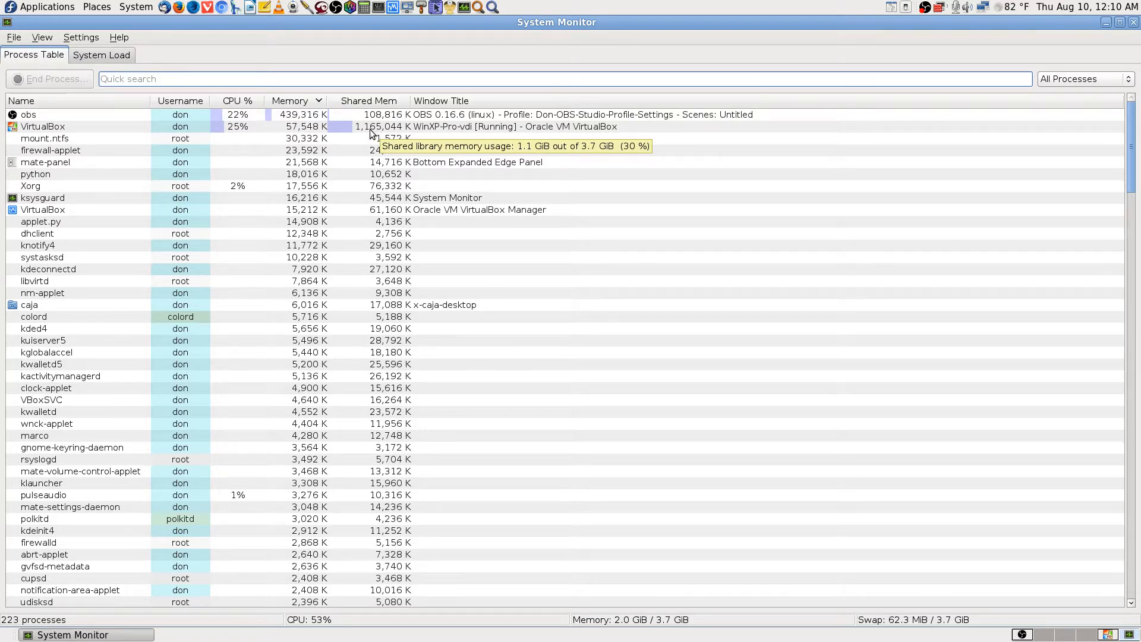
{"action": "mouse_move", "coordinate": [303, 132]}
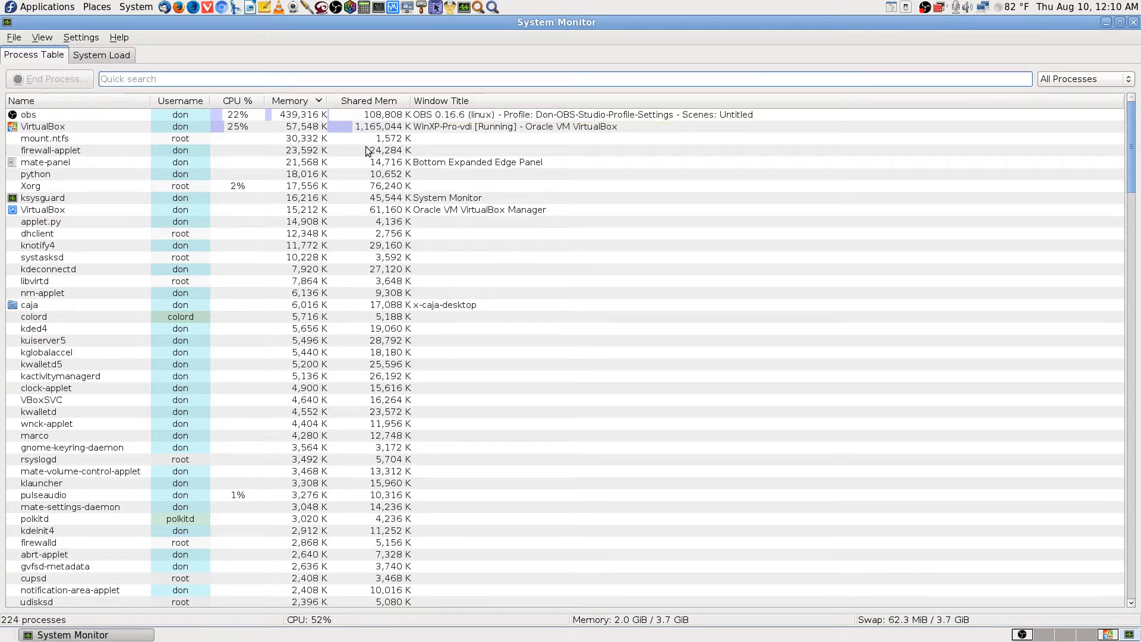
- Return to the virtual machine, view the Downloads folder under My Documents in the folder tree, and go back to My Computer
{"action": "left_click", "coordinate": [1106, 636]}
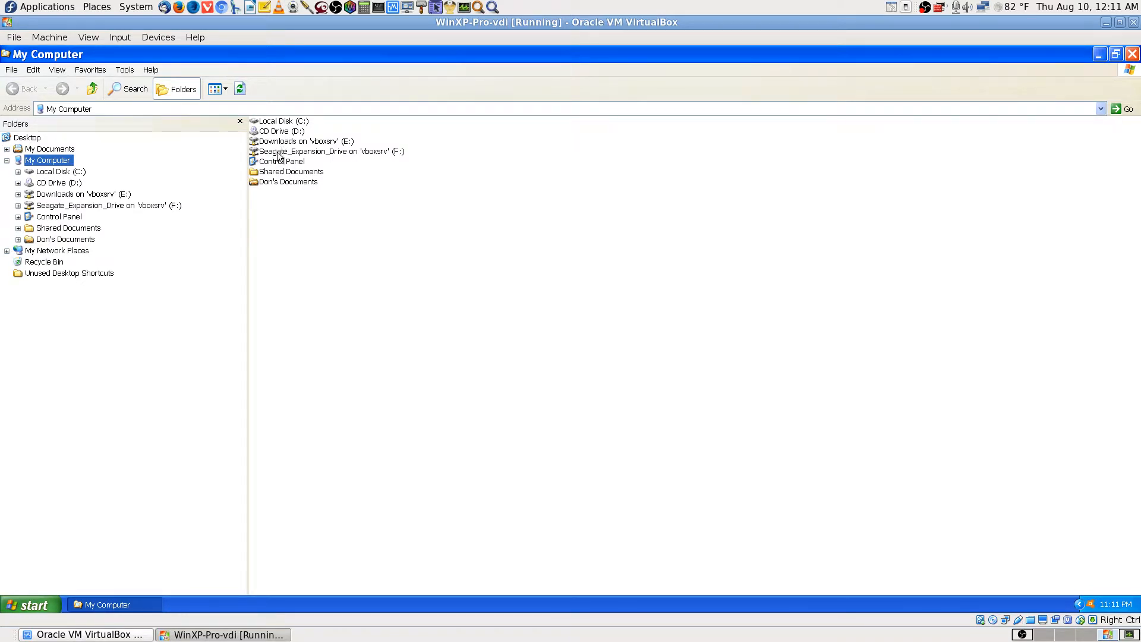
{"action": "mouse_move", "coordinate": [308, 153]}
{"action": "left_click", "coordinate": [58, 148]}
{"action": "left_click", "coordinate": [53, 160]}
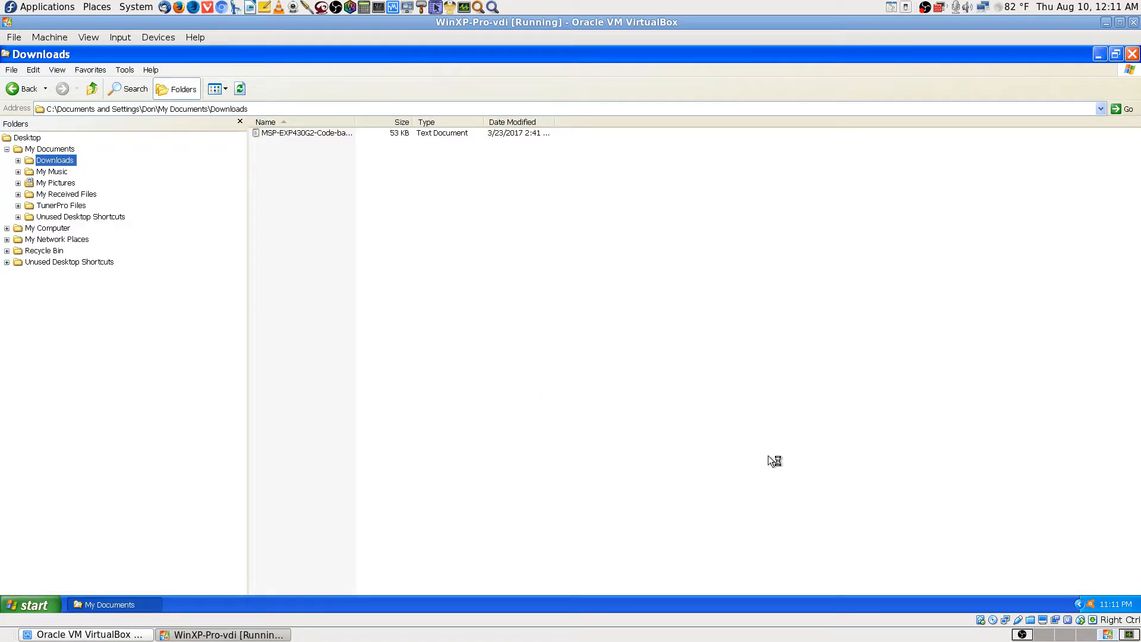
{"action": "left_click", "coordinate": [1076, 603]}
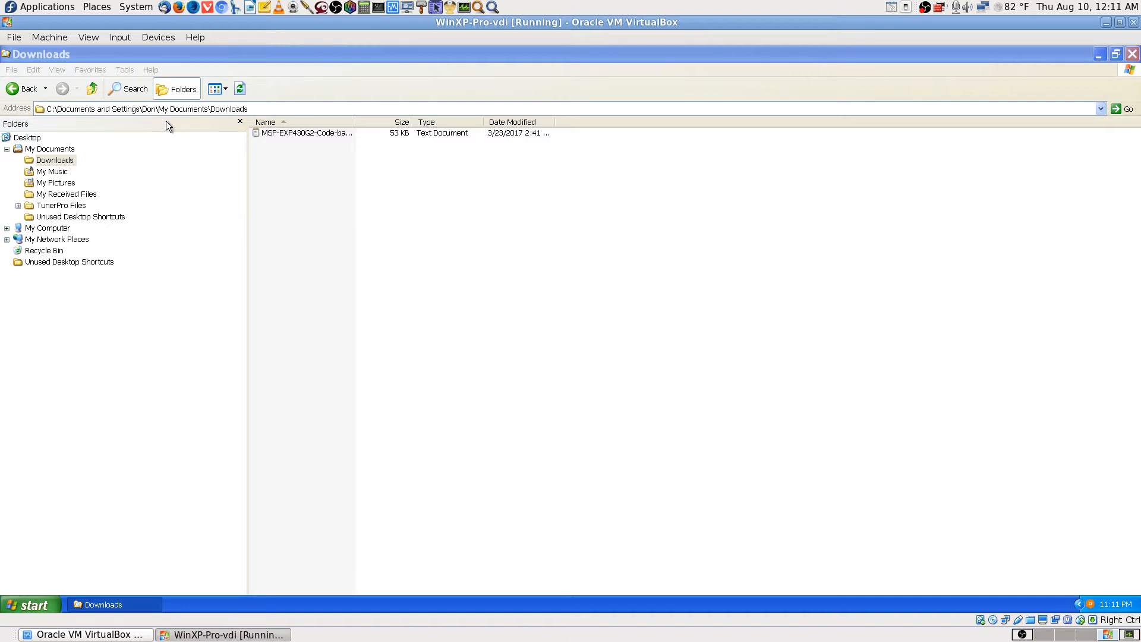
{"action": "left_click", "coordinate": [19, 92]}
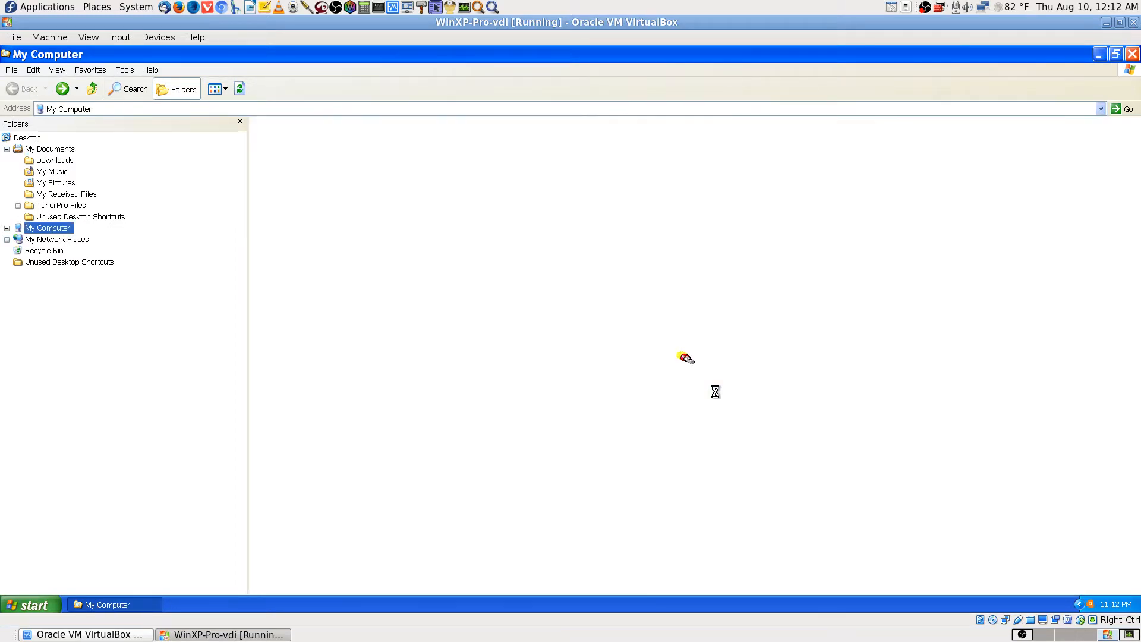
{"action": "left_click", "coordinate": [1078, 603]}
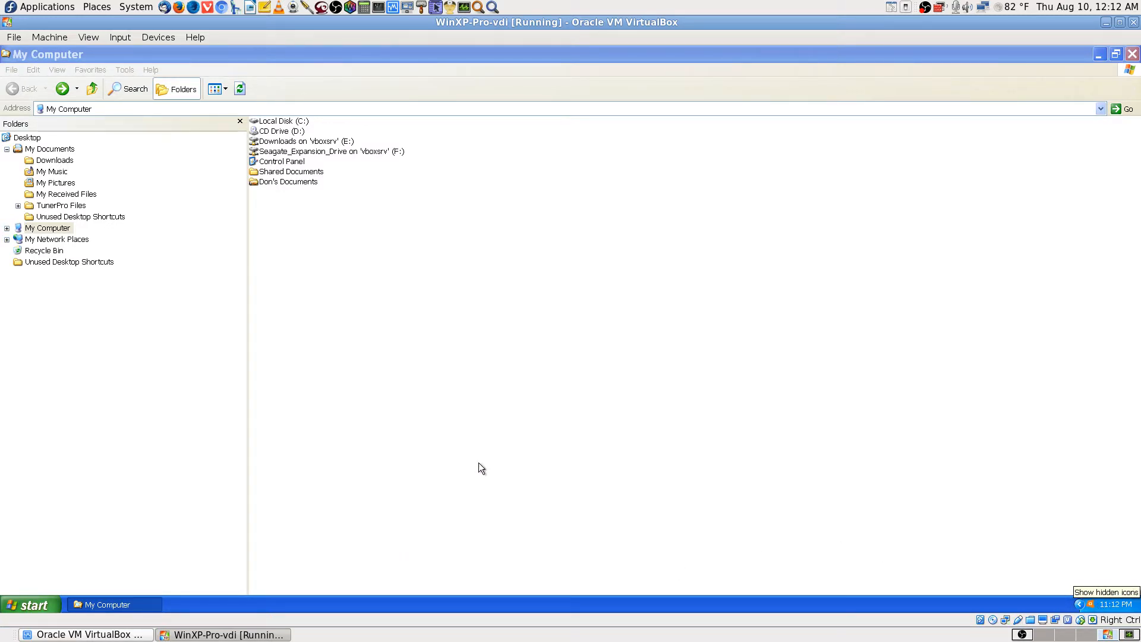
- Check the running applications and CPU usage in Windows Task Manager inside the virtual machine and close it
{"action": "right_click", "coordinate": [1025, 601]}
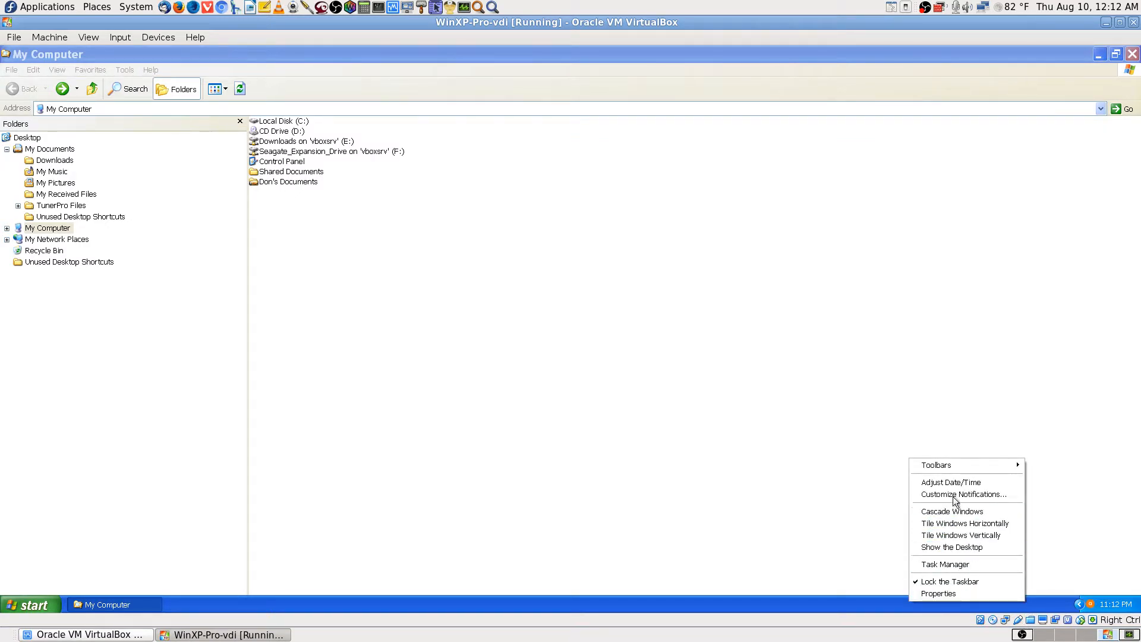
{"action": "left_click", "coordinate": [950, 561]}
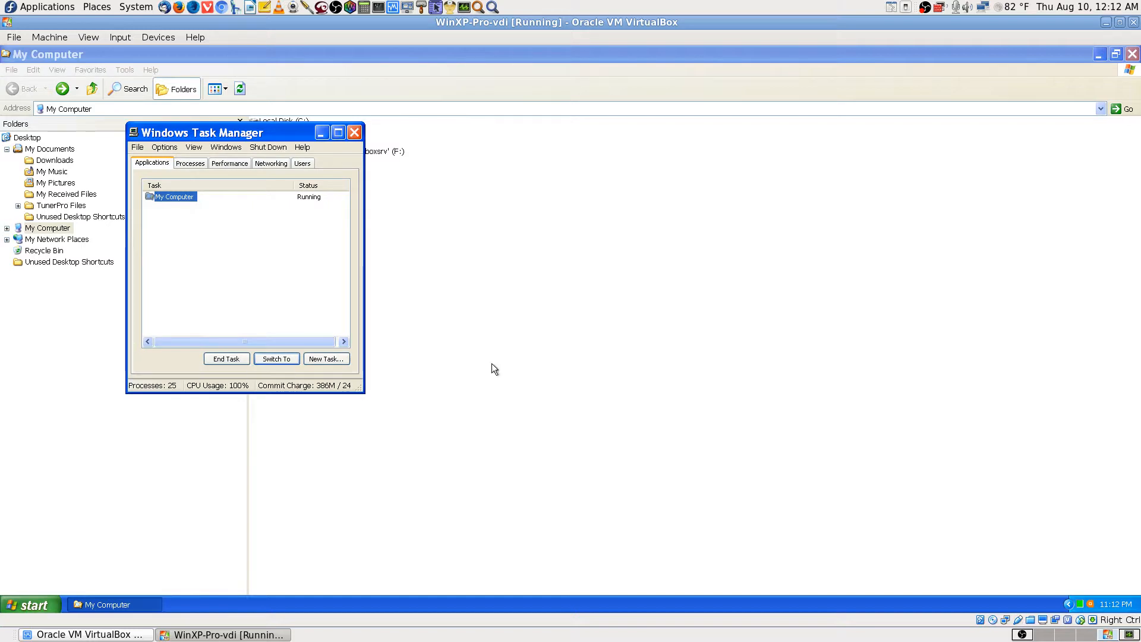
{"action": "left_click_drag", "start_coordinate": [258, 127], "coordinate": [693, 225]}
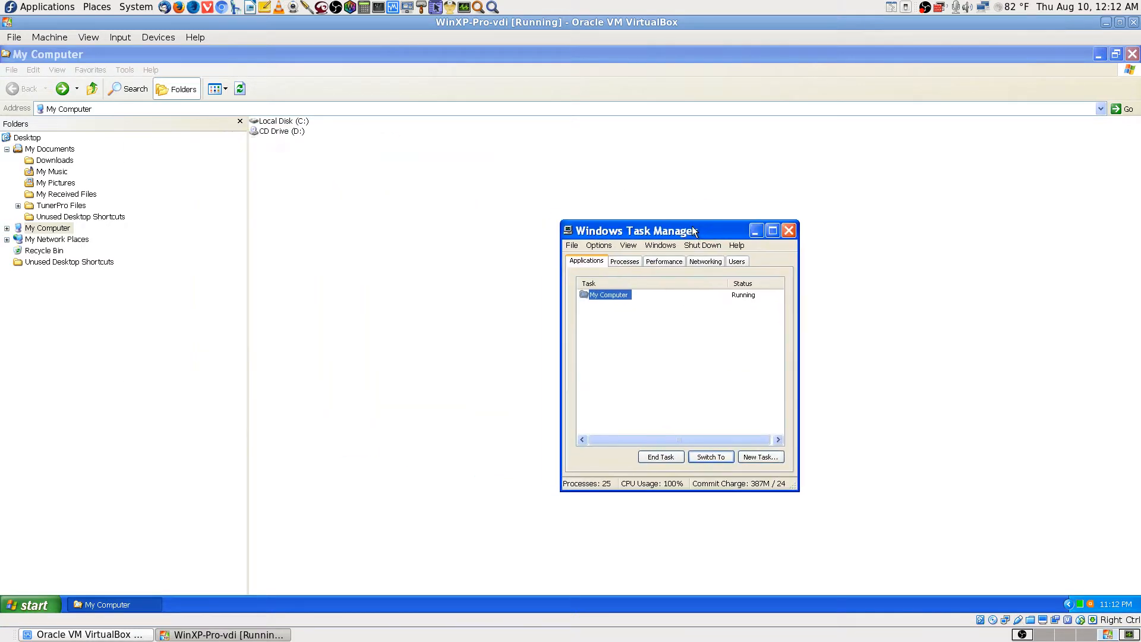
{"action": "left_click", "coordinate": [786, 232]}
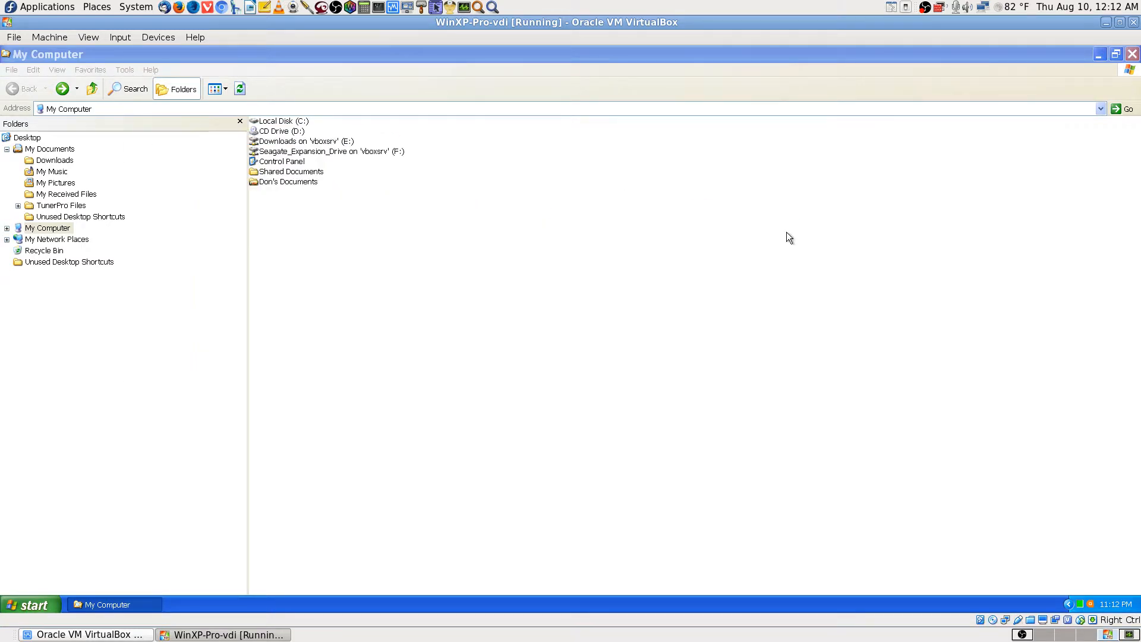
- Review the Taskbar and Start Menu settings in the Windows XP taskbar properties and cancel the dialog
{"action": "right_click", "coordinate": [953, 605]}
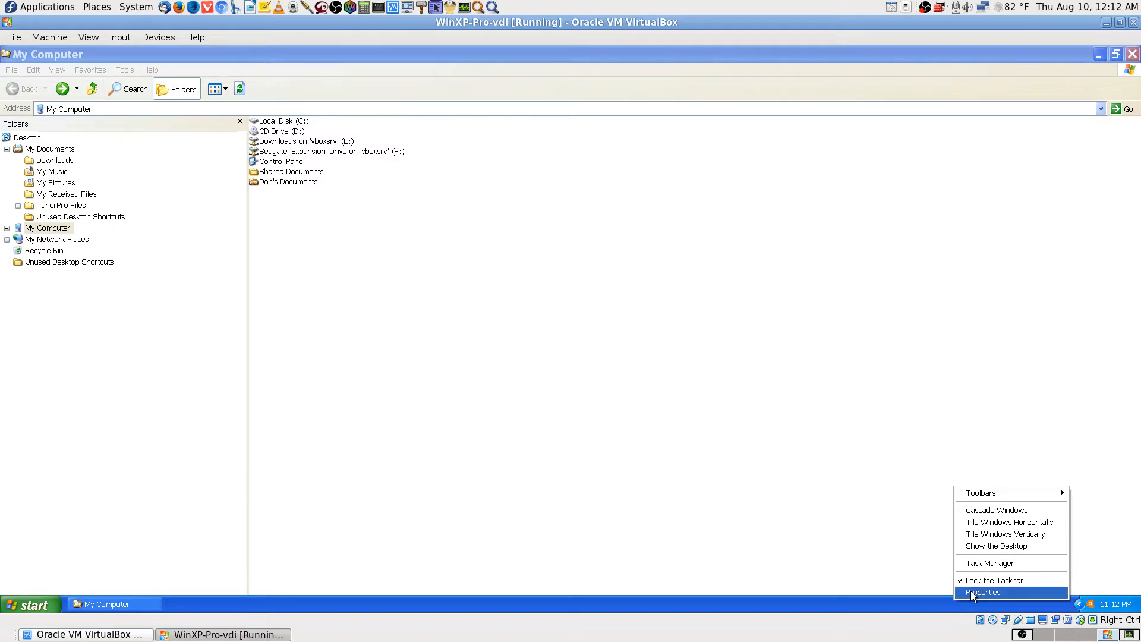
{"action": "mouse_move", "coordinate": [980, 495]}
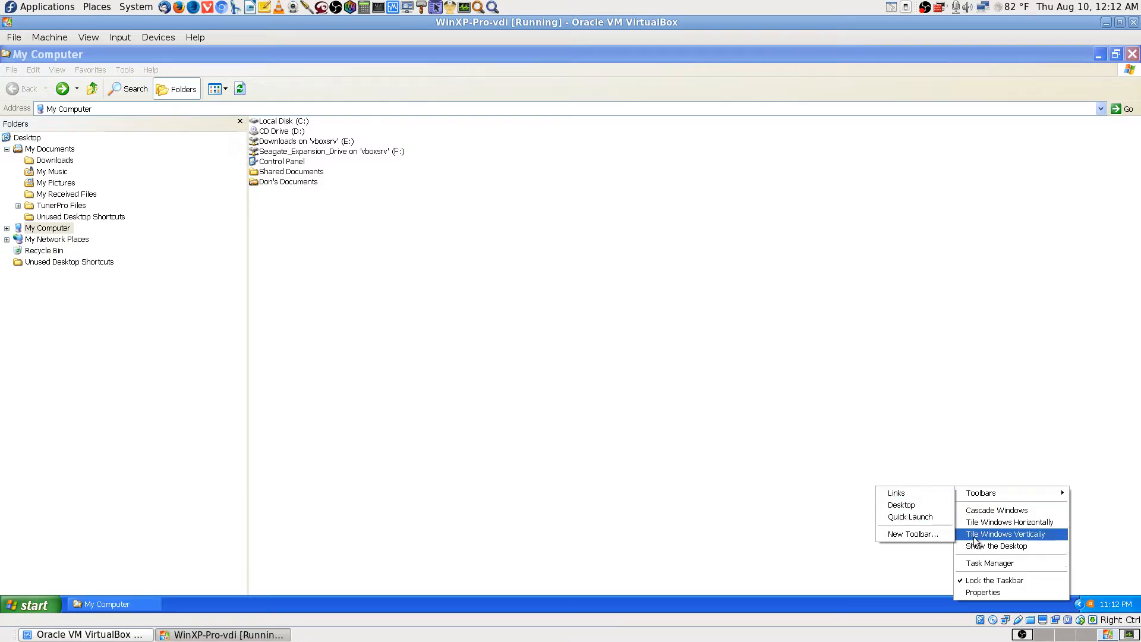
{"action": "left_click", "coordinate": [974, 591]}
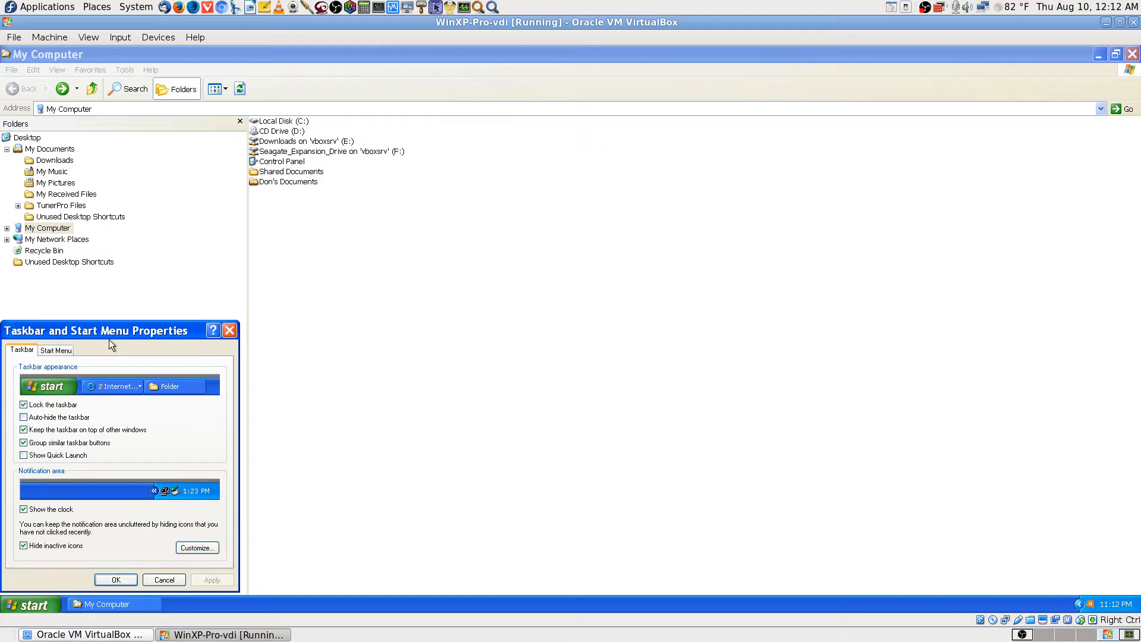
{"action": "left_click_drag", "start_coordinate": [109, 340], "coordinate": [563, 275]}
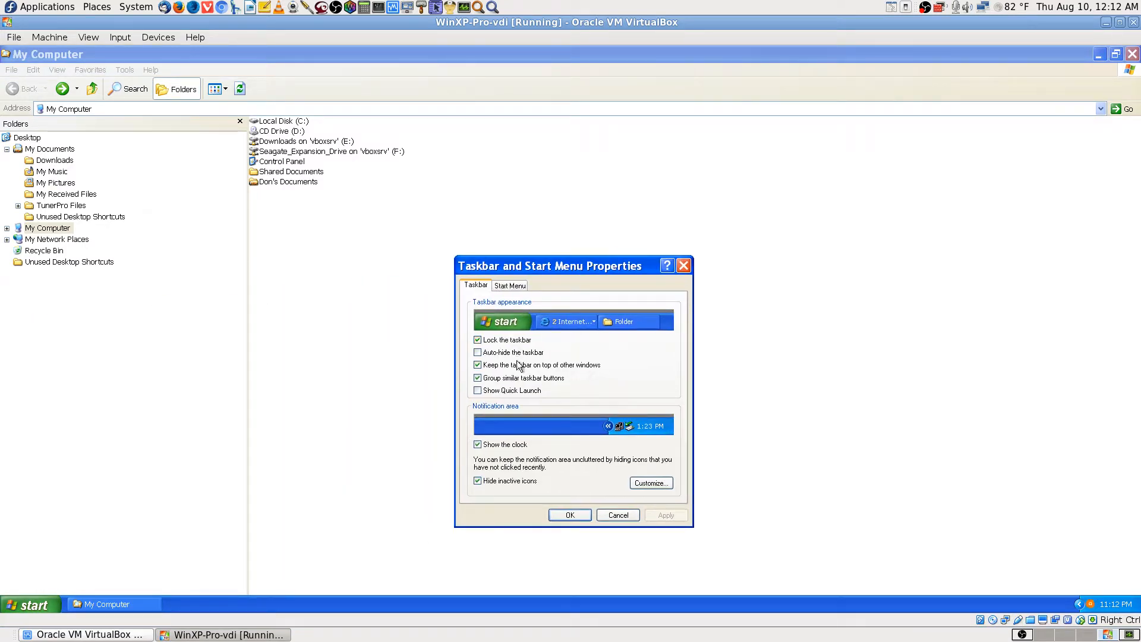
{"action": "left_click", "coordinate": [517, 285]}
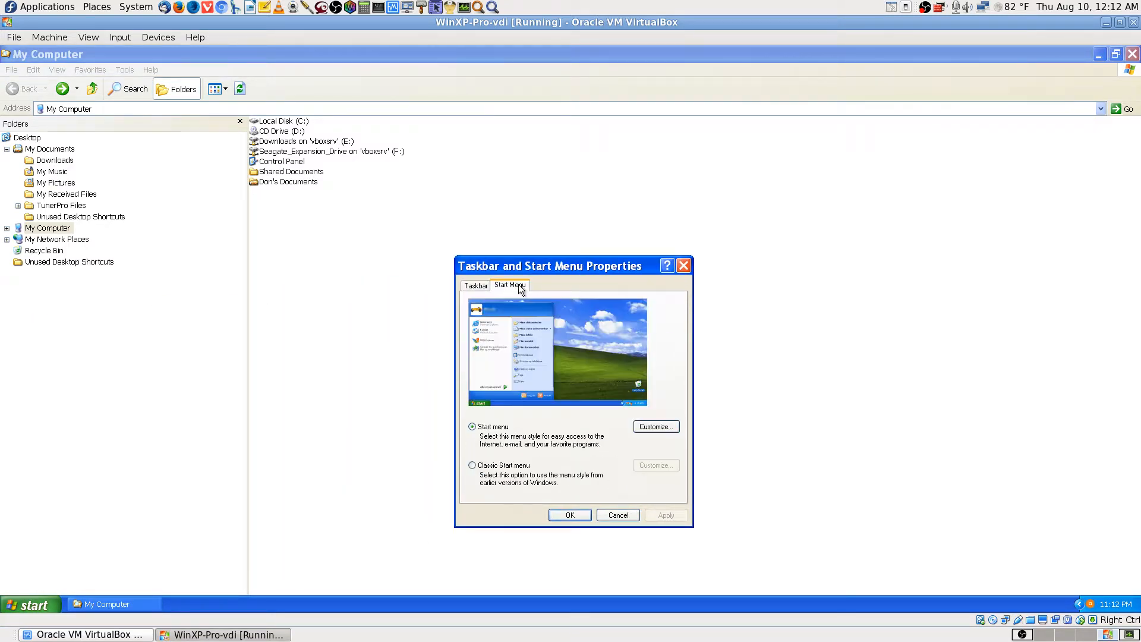
{"action": "left_click", "coordinate": [472, 286]}
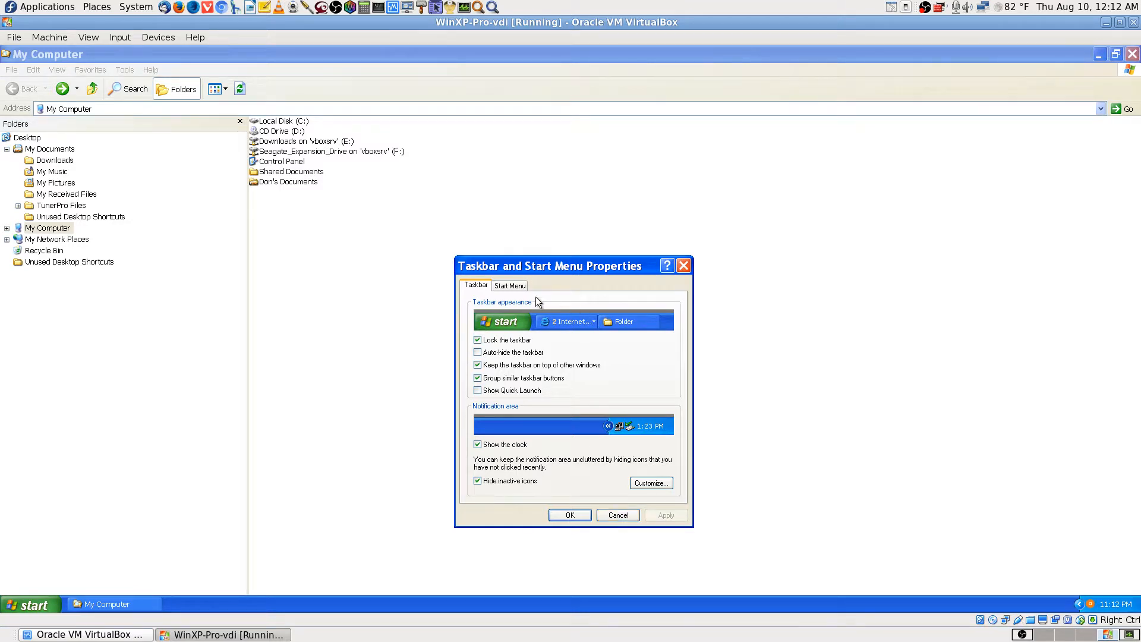
{"action": "left_click", "coordinate": [510, 286]}
{"action": "left_click", "coordinate": [618, 515]}
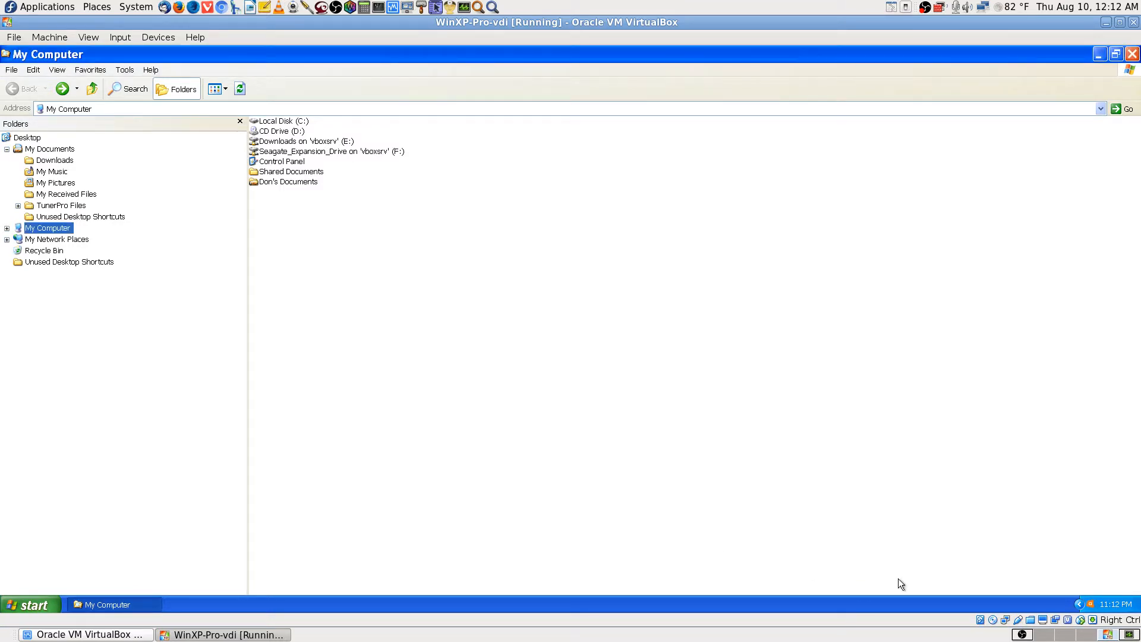
- Look over the taskbar appearance and notification area options in the Windows XP taskbar properties and close the dialog
{"action": "right_click", "coordinate": [1136, 608]}
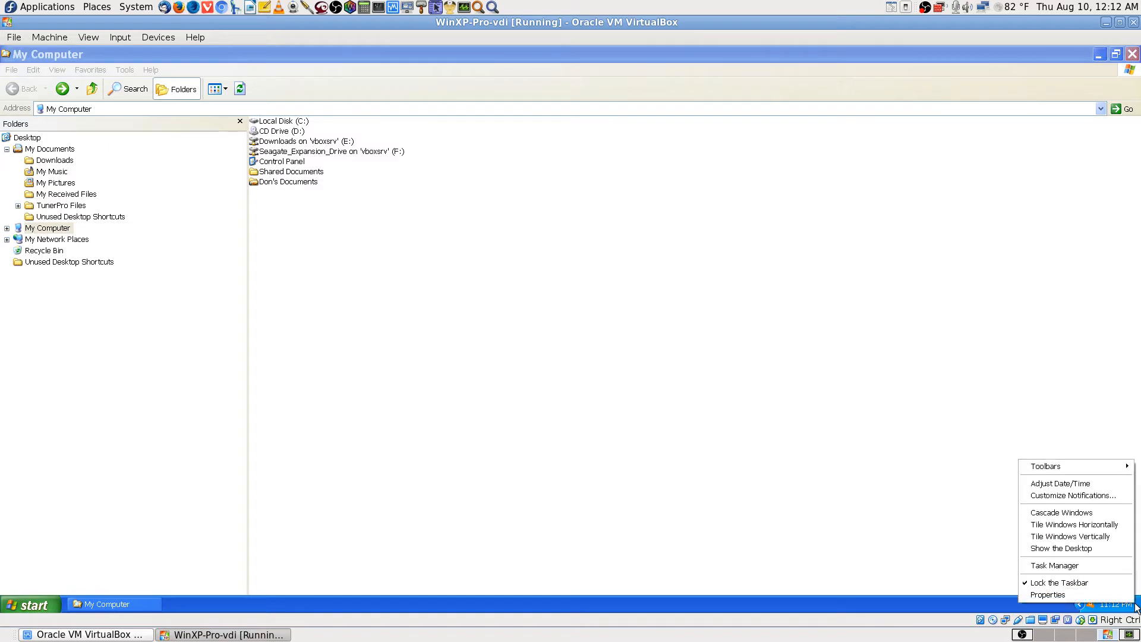
{"action": "left_click", "coordinate": [1067, 596]}
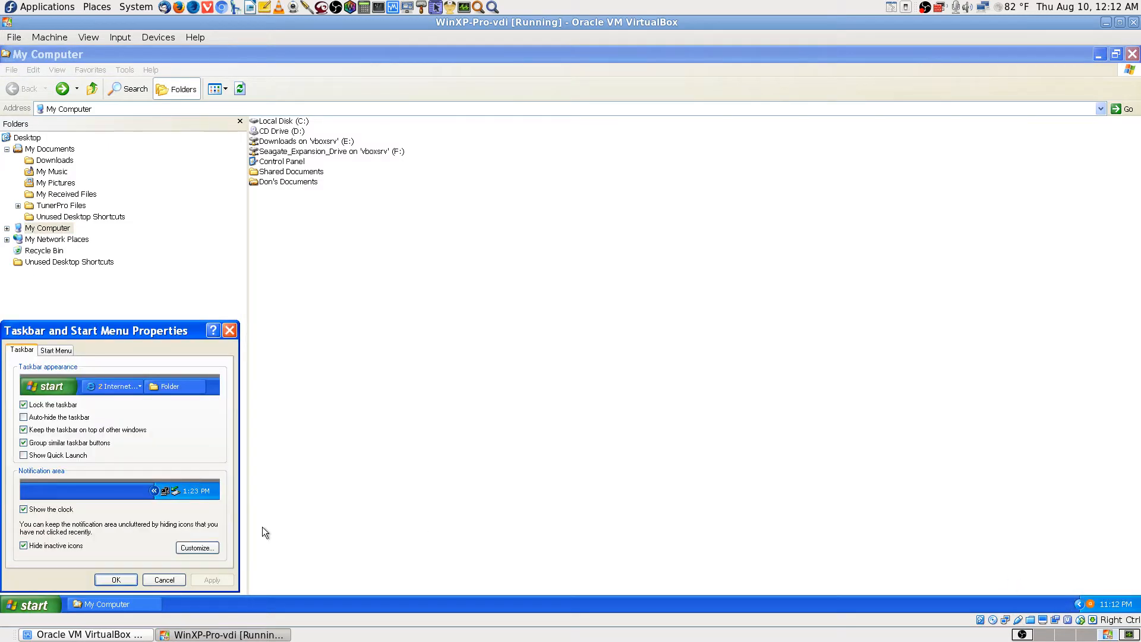
{"action": "left_click", "coordinate": [230, 331]}
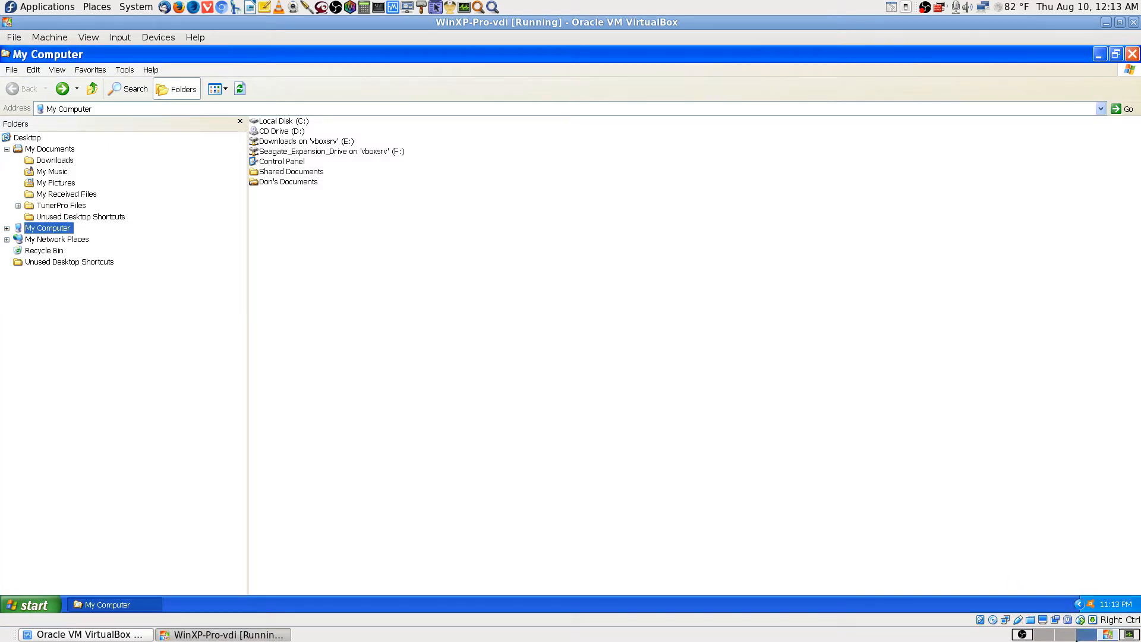
- Show the Quick Launch toolbar on the Windows XP taskbar
{"action": "right_click", "coordinate": [1129, 605]}
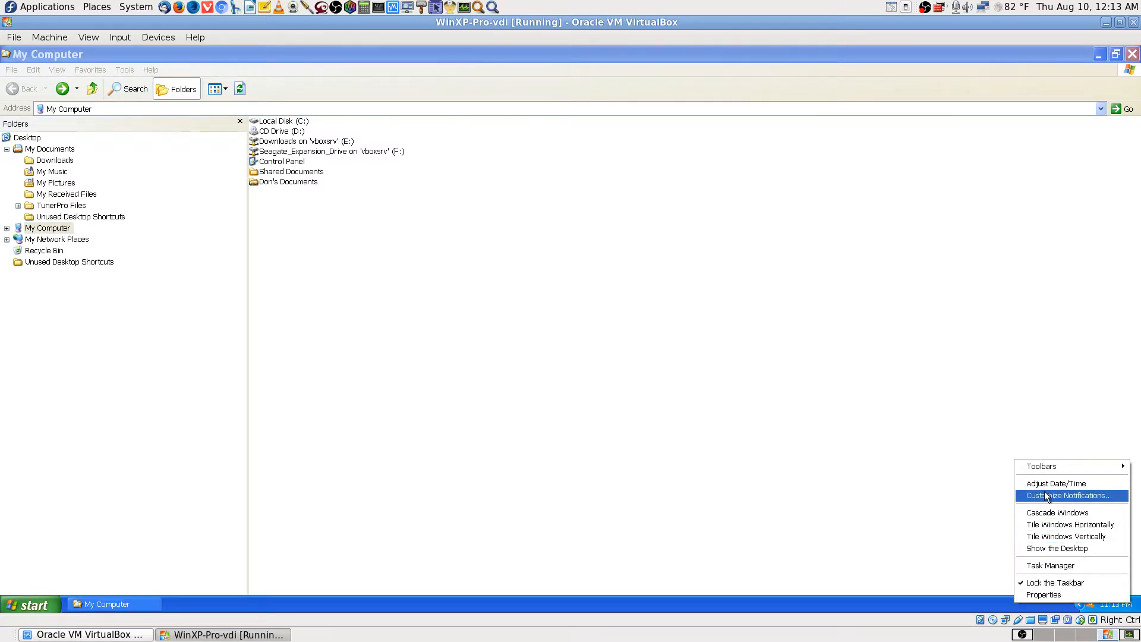
{"action": "mouse_move", "coordinate": [1046, 466]}
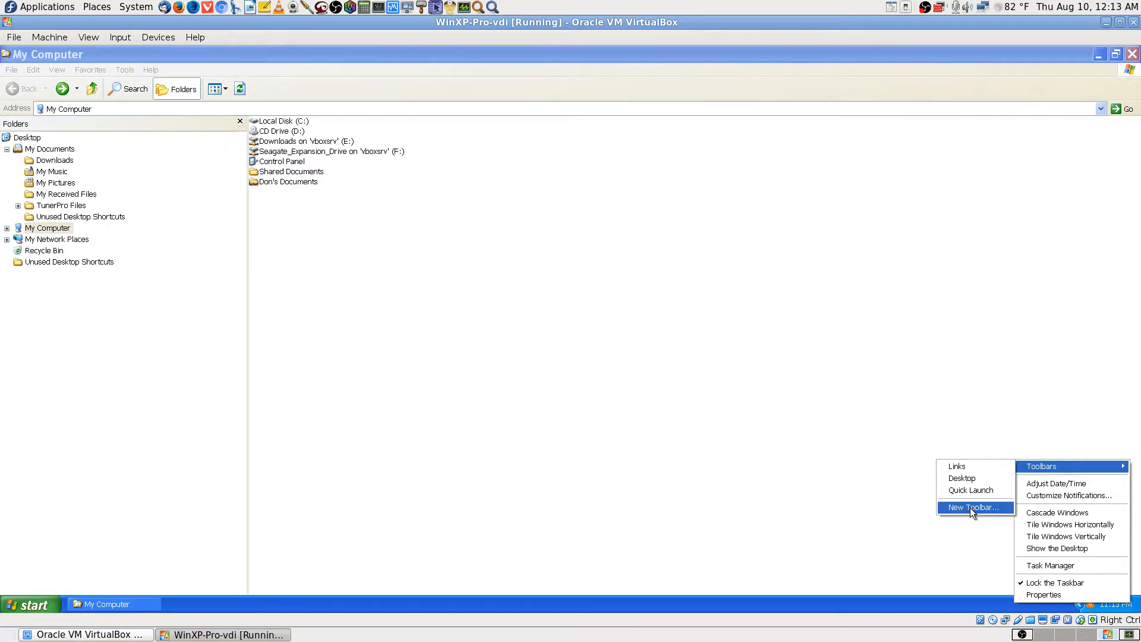
{"action": "left_click", "coordinate": [969, 491]}
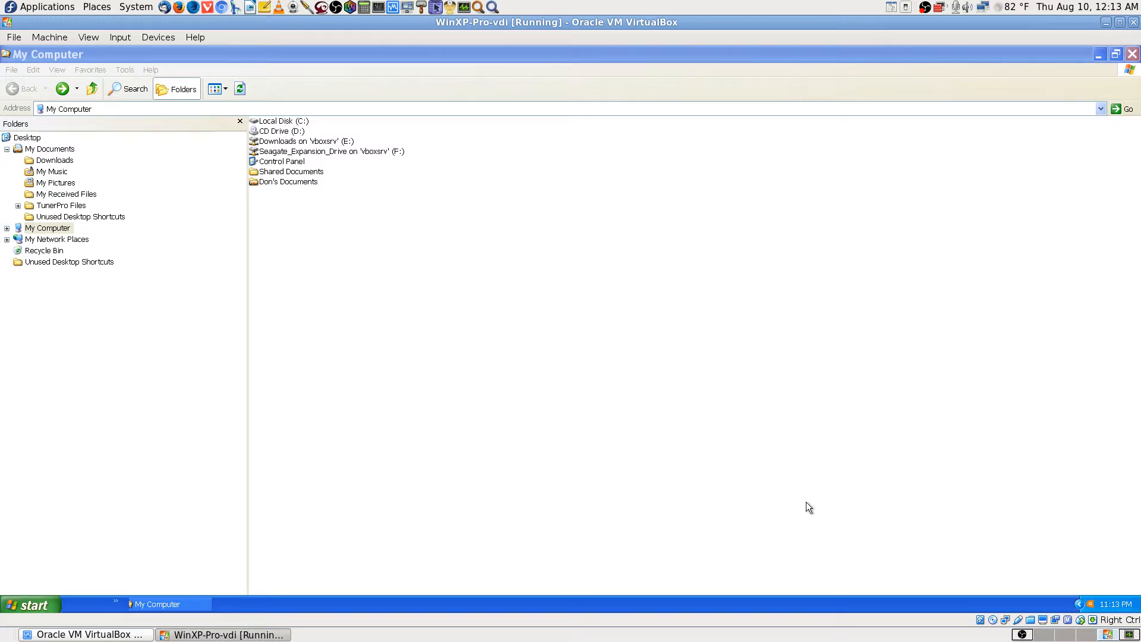
{"action": "left_click", "coordinate": [591, 480]}
{"action": "left_click", "coordinate": [194, 601]}
- Check the OBS recording and the process load in System Monitor on the other workspaces, and return to the virtual machine
{"action": "left_click", "coordinate": [1021, 634]}
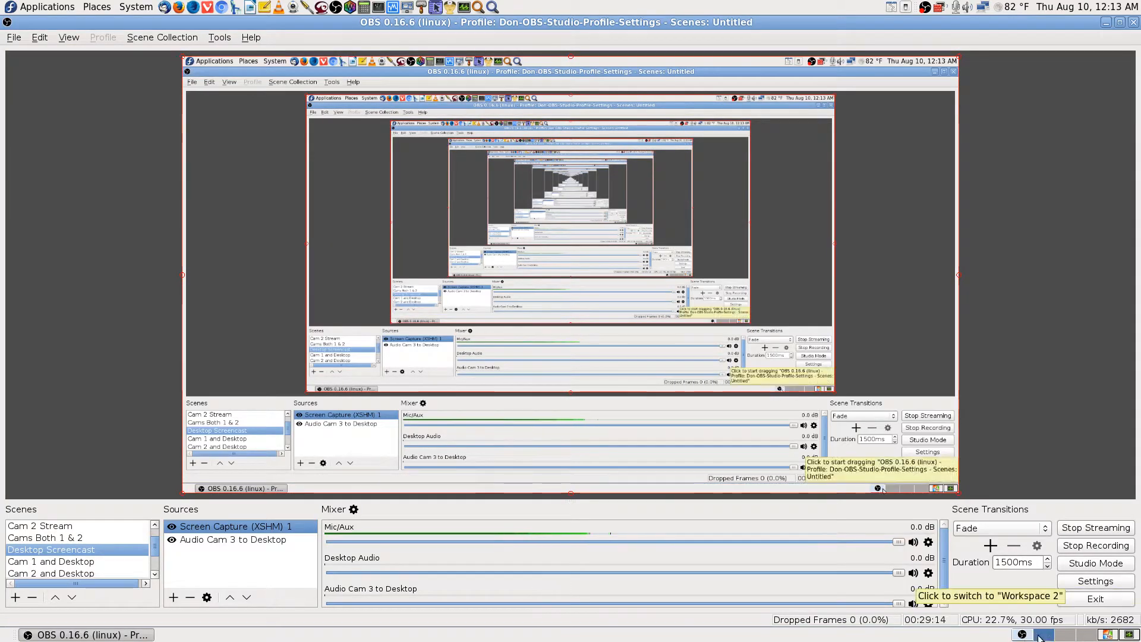
{"action": "left_click", "coordinate": [1127, 635]}
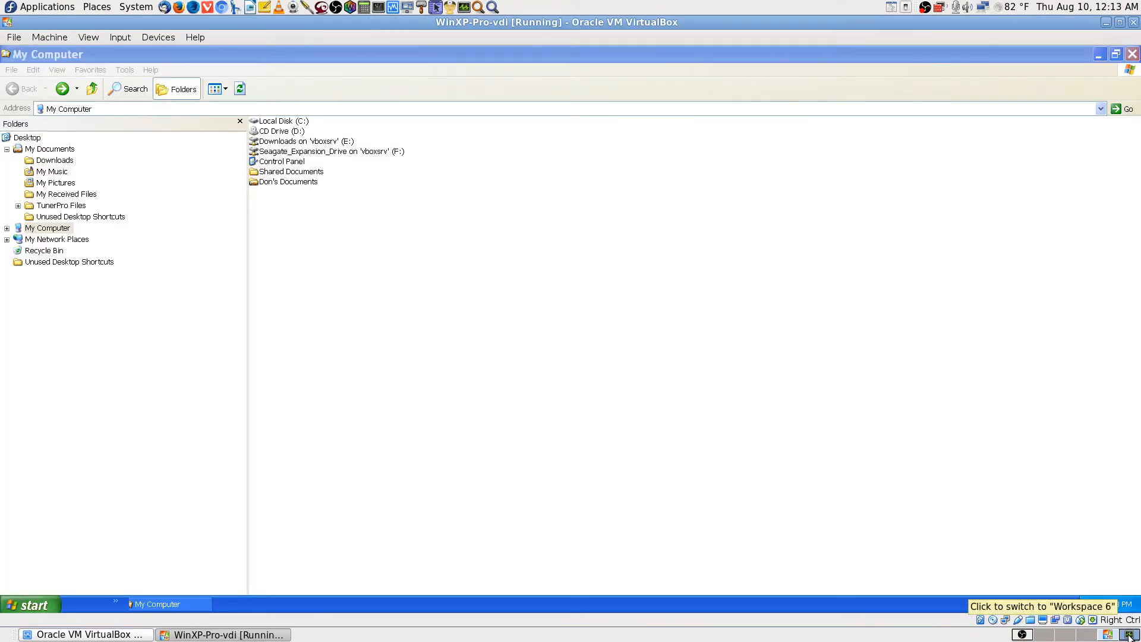
{"action": "left_click", "coordinate": [1128, 635]}
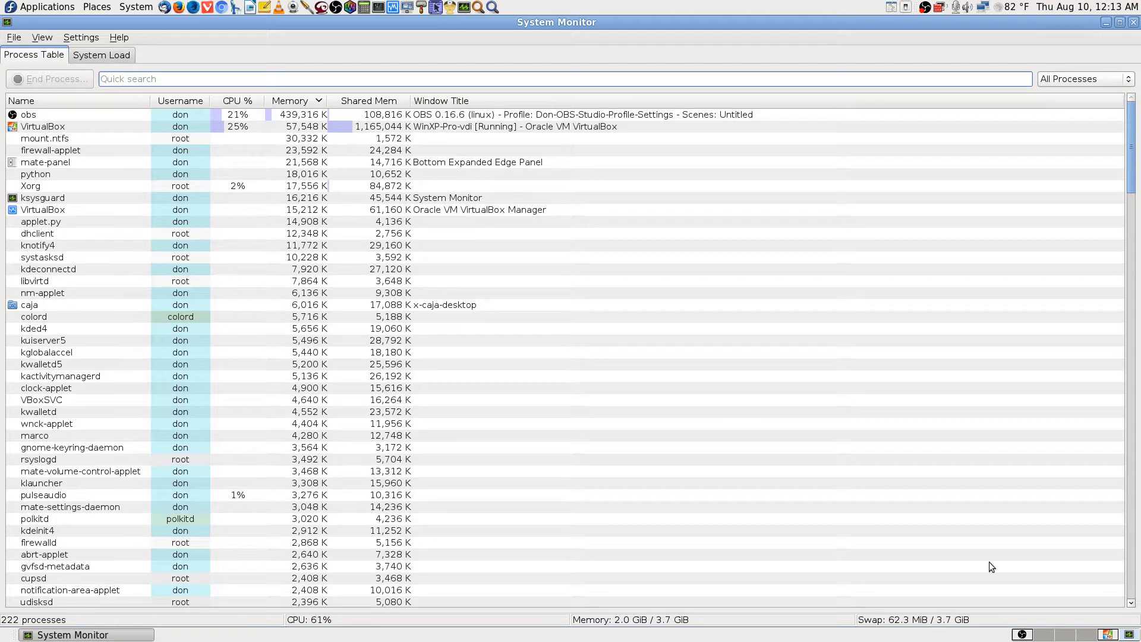
{"action": "left_click", "coordinate": [1106, 634]}
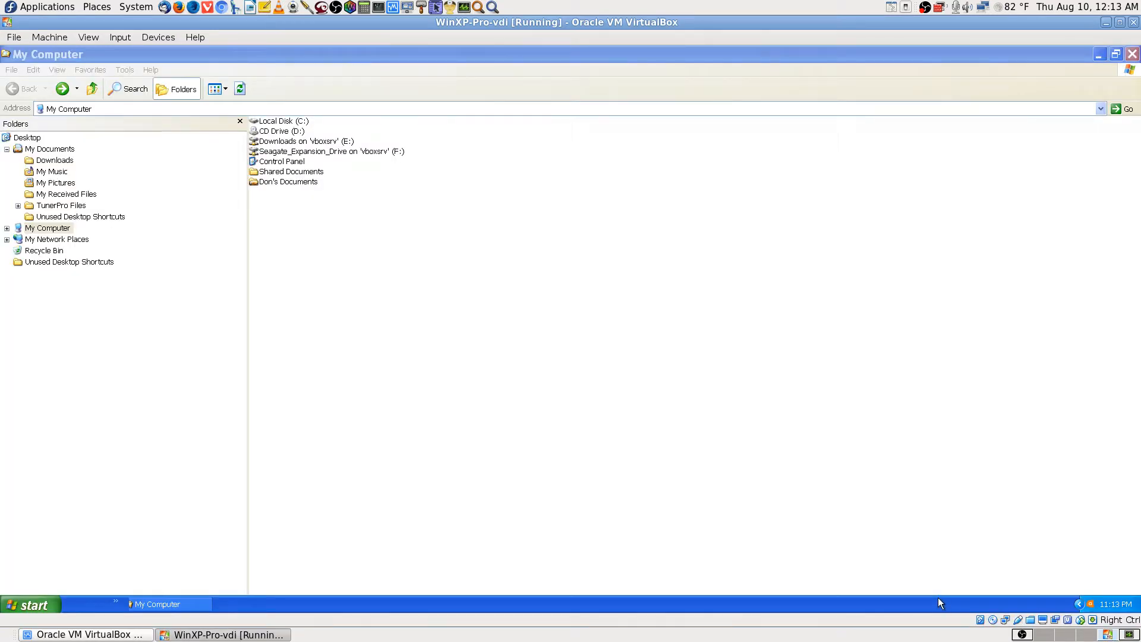
- Reveal the hidden notification icons and view the remaining Quick Launch shortcuts on the Windows XP taskbar
{"action": "left_click", "coordinate": [1078, 605]}
{"action": "right_click", "coordinate": [196, 603]}
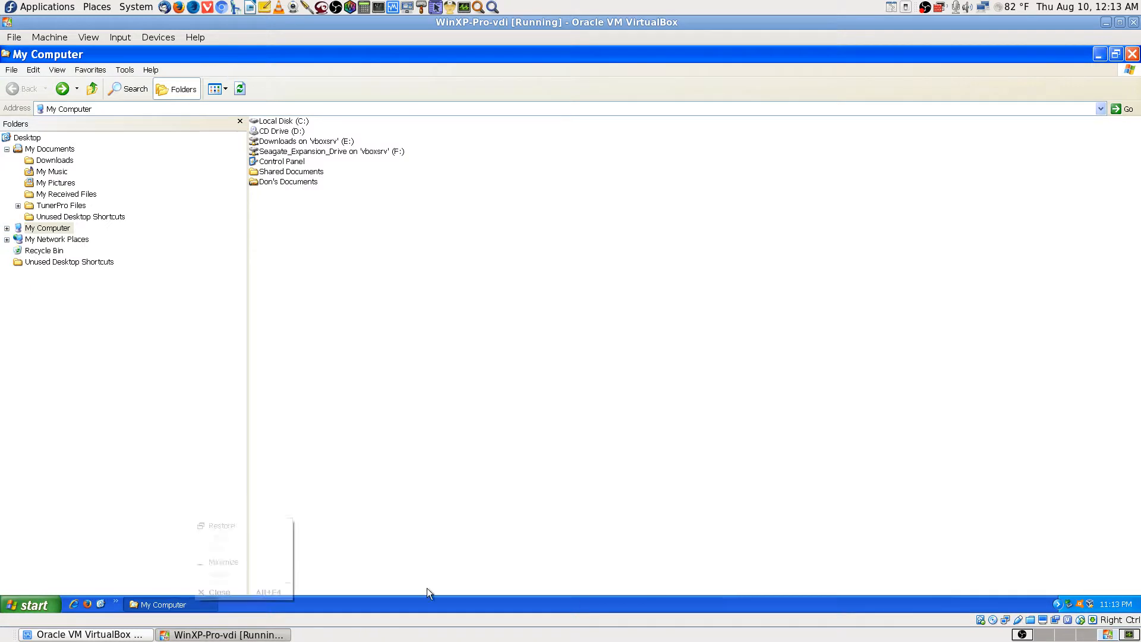
{"action": "left_click", "coordinate": [356, 599]}
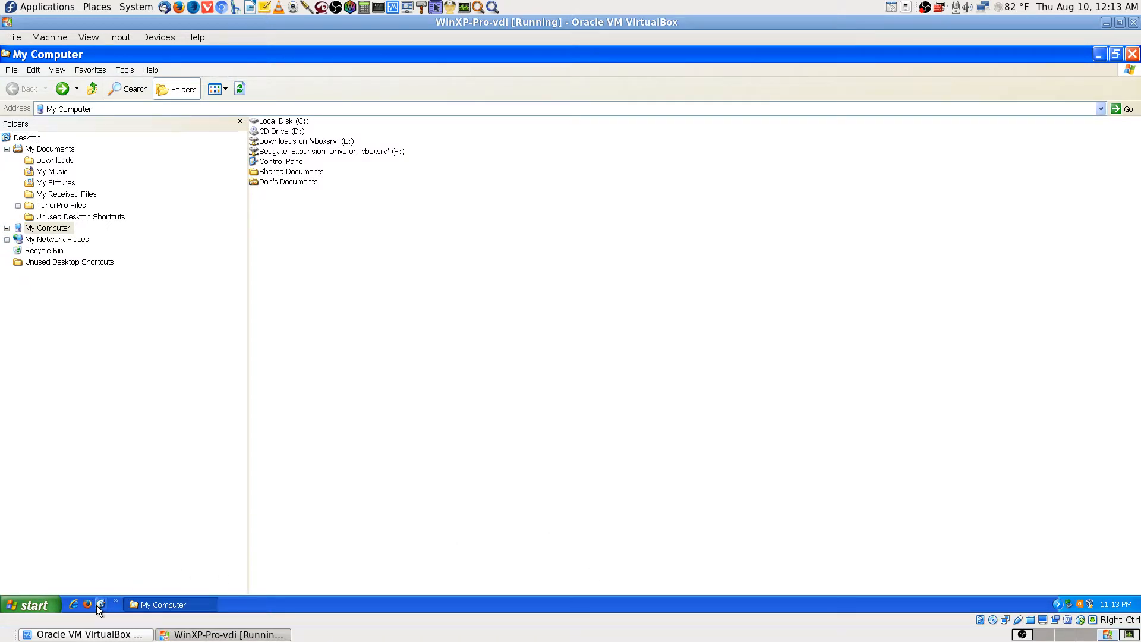
{"action": "left_click", "coordinate": [116, 602]}
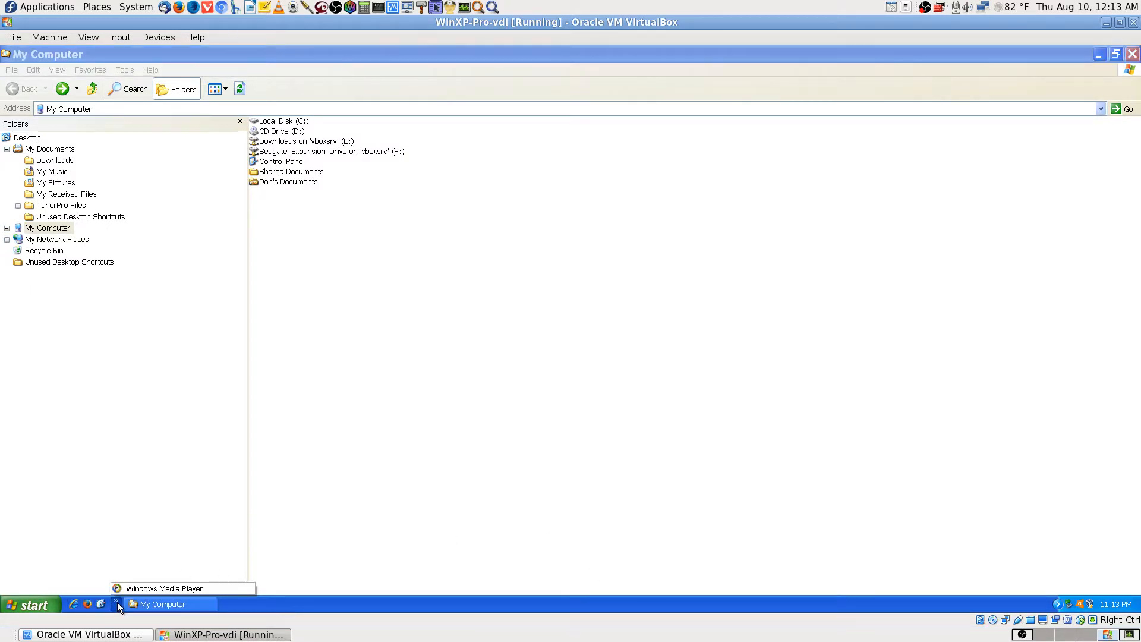
{"action": "left_click", "coordinate": [281, 603]}
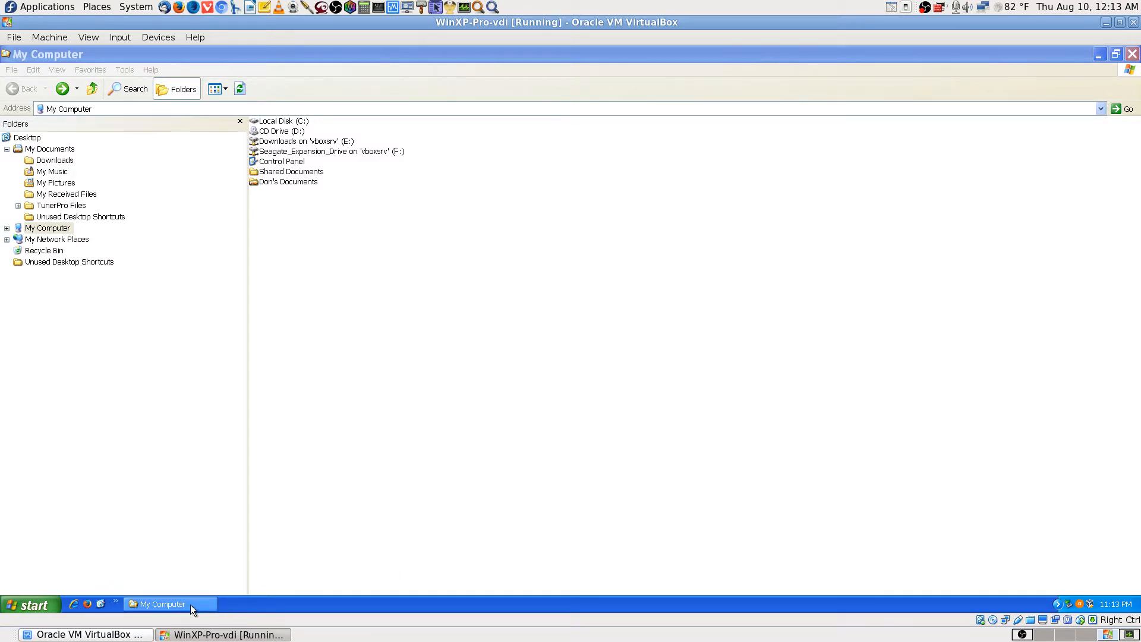
- Hide the Quick Launch toolbar from the Windows XP taskbar
{"action": "right_click", "coordinate": [892, 603]}
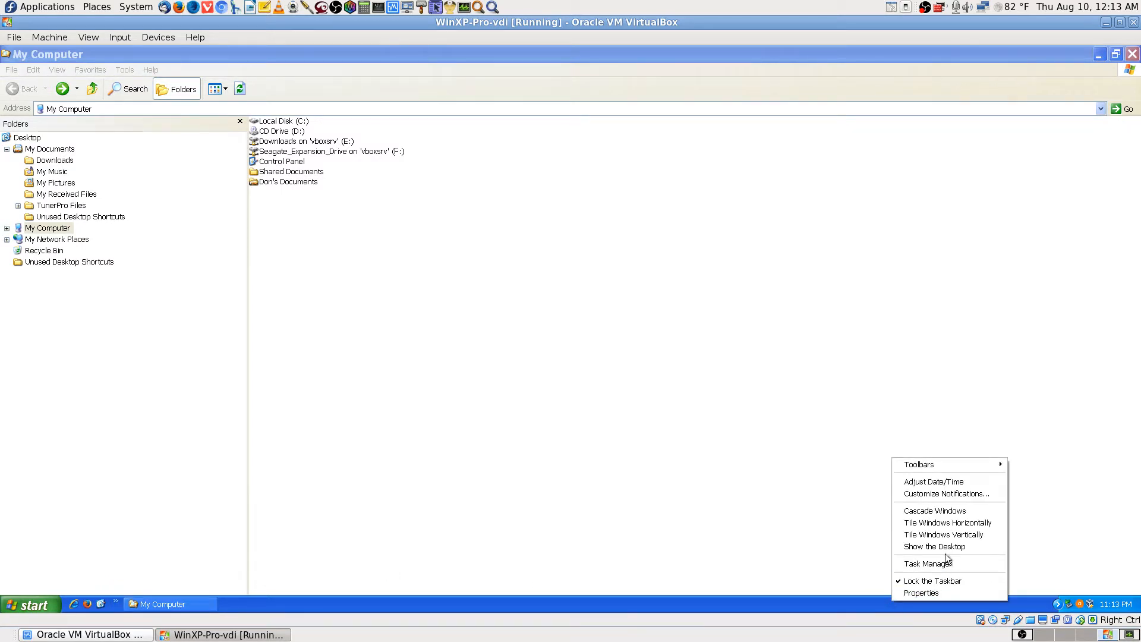
{"action": "mouse_move", "coordinate": [953, 467]}
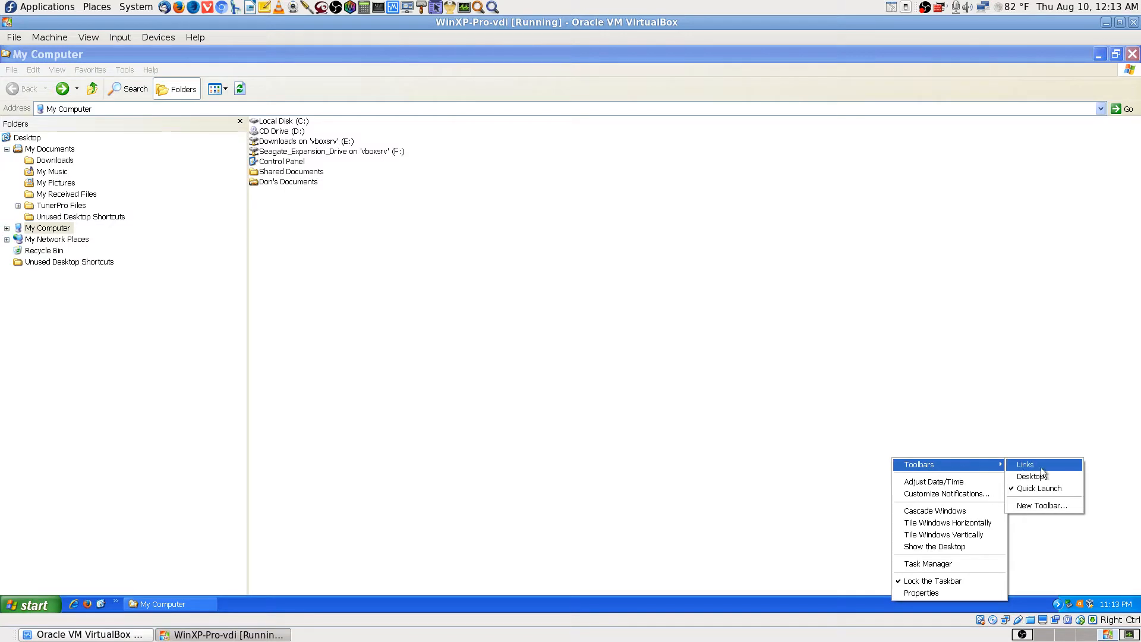
{"action": "left_click", "coordinate": [1045, 488]}
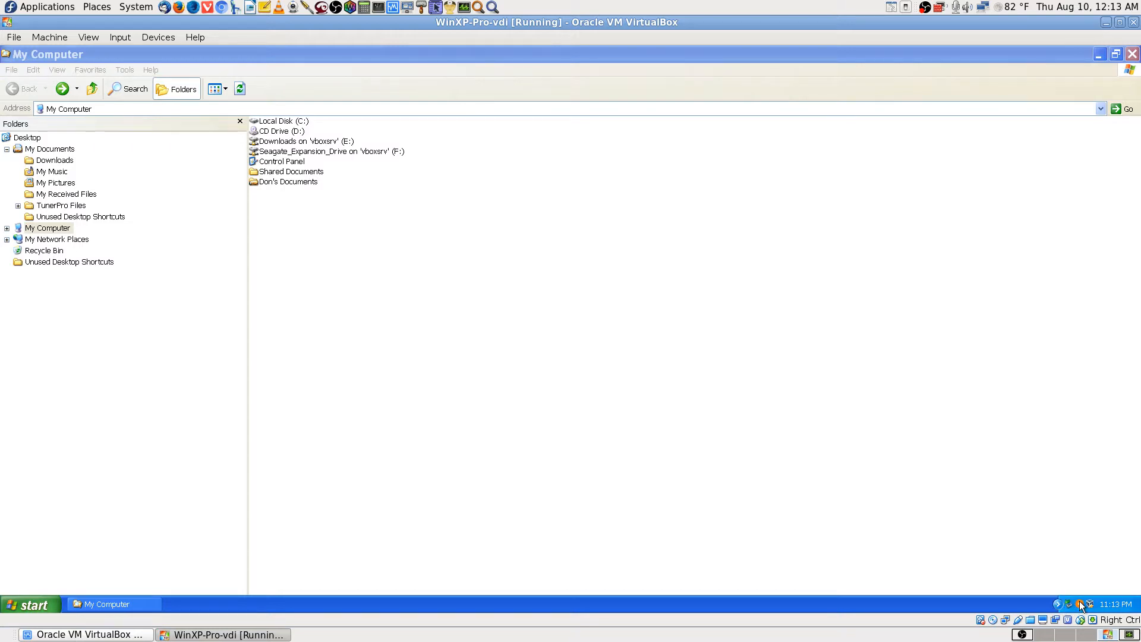
- Examine the notification behaviour of the current and past items in the Customize Notifications list, and leave the taskbar properties without changes
{"action": "right_click", "coordinate": [1049, 603]}
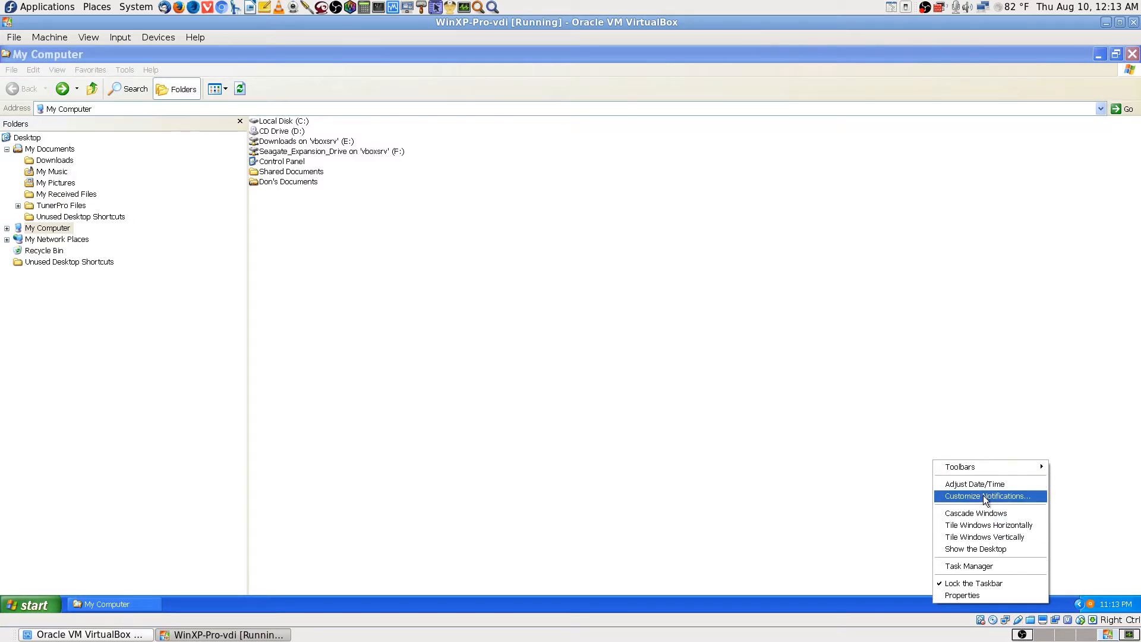
{"action": "left_click", "coordinate": [986, 594]}
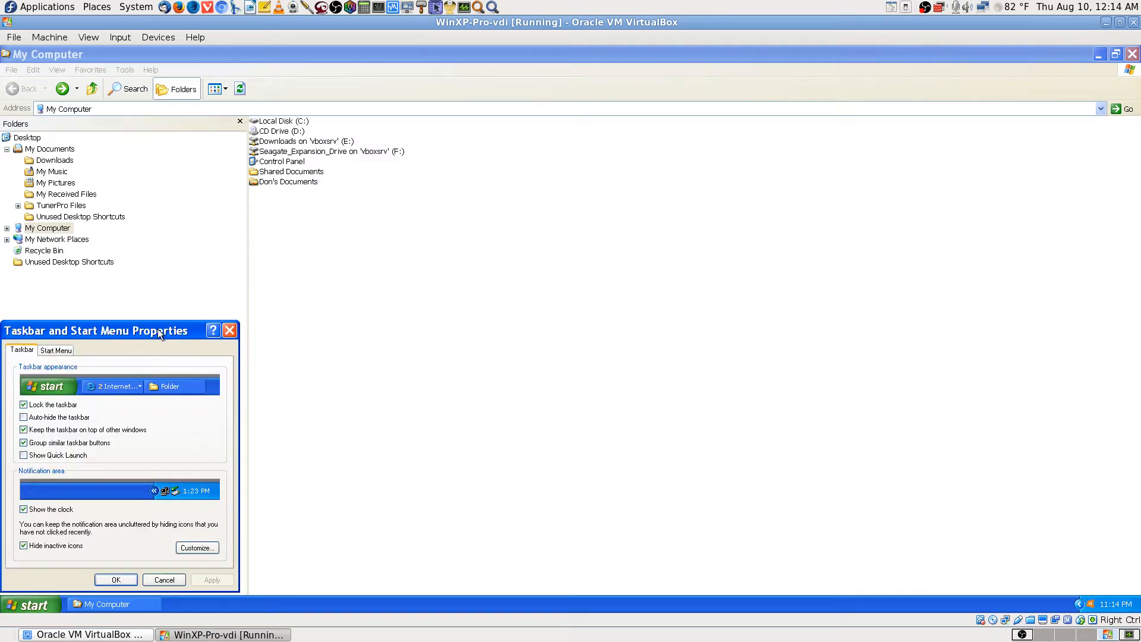
{"action": "left_click_drag", "start_coordinate": [158, 329], "coordinate": [680, 344]}
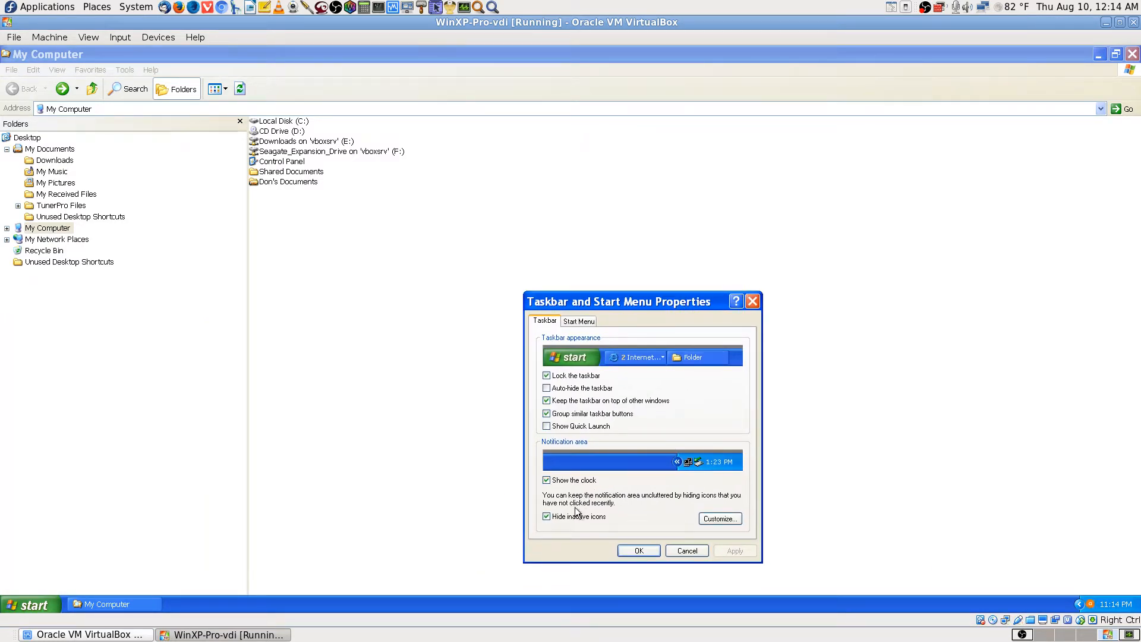
{"action": "left_click", "coordinate": [718, 519]}
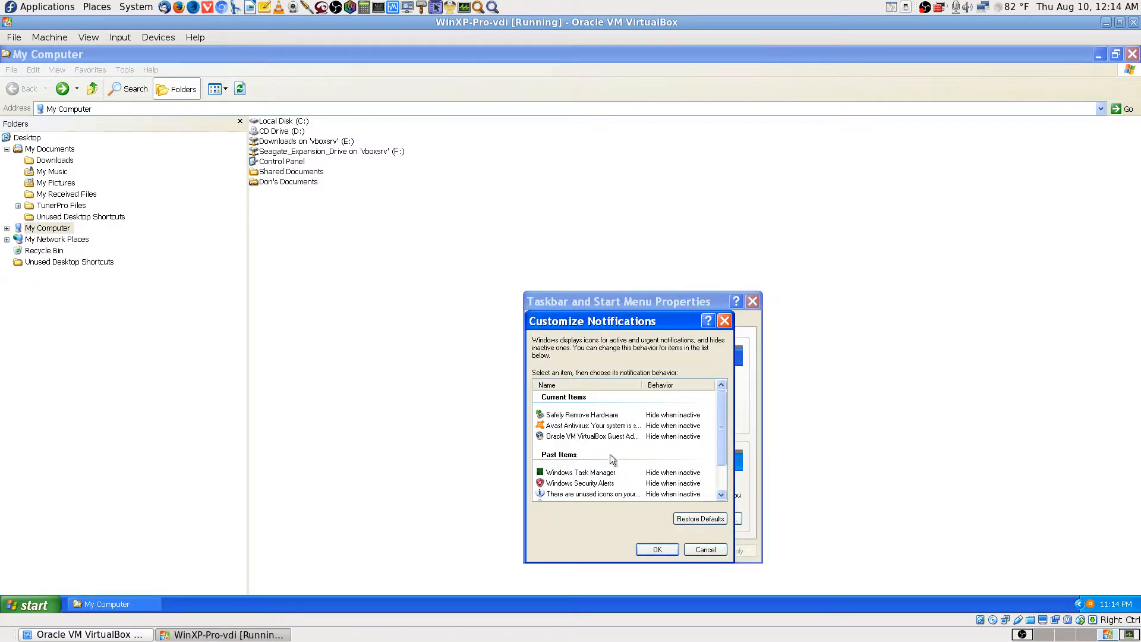
{"action": "scroll", "coordinate": [721, 425], "scroll_direction": "down", "scroll_amount": 3}
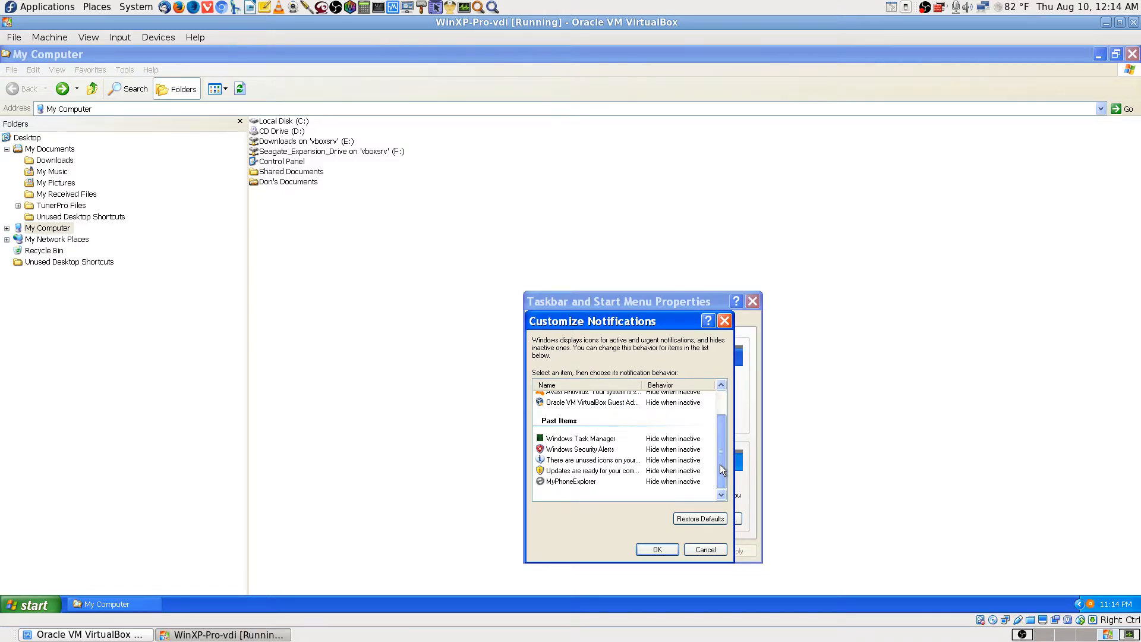
{"action": "scroll", "coordinate": [720, 457], "scroll_direction": "up", "scroll_amount": 3}
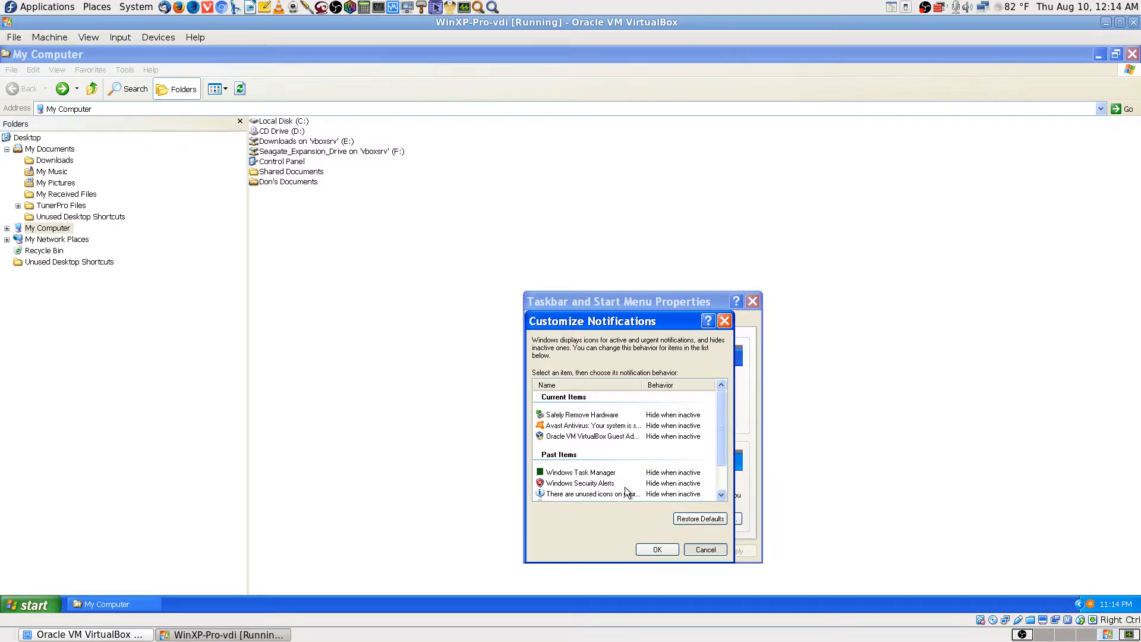
{"action": "key", "text": "Escape"}
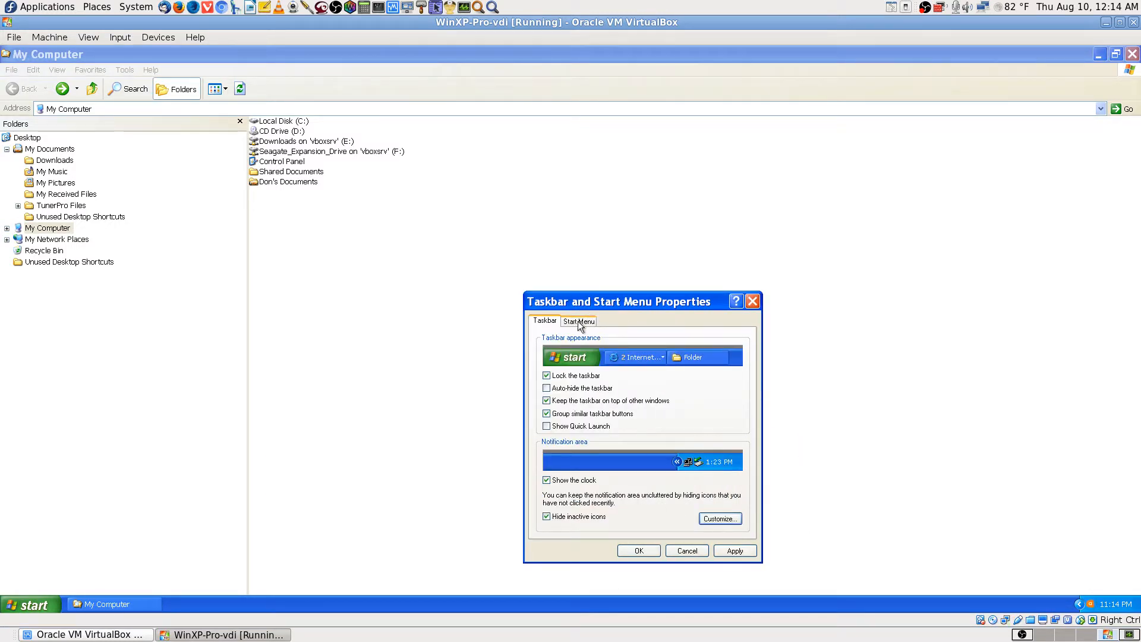
{"action": "left_click", "coordinate": [700, 550]}
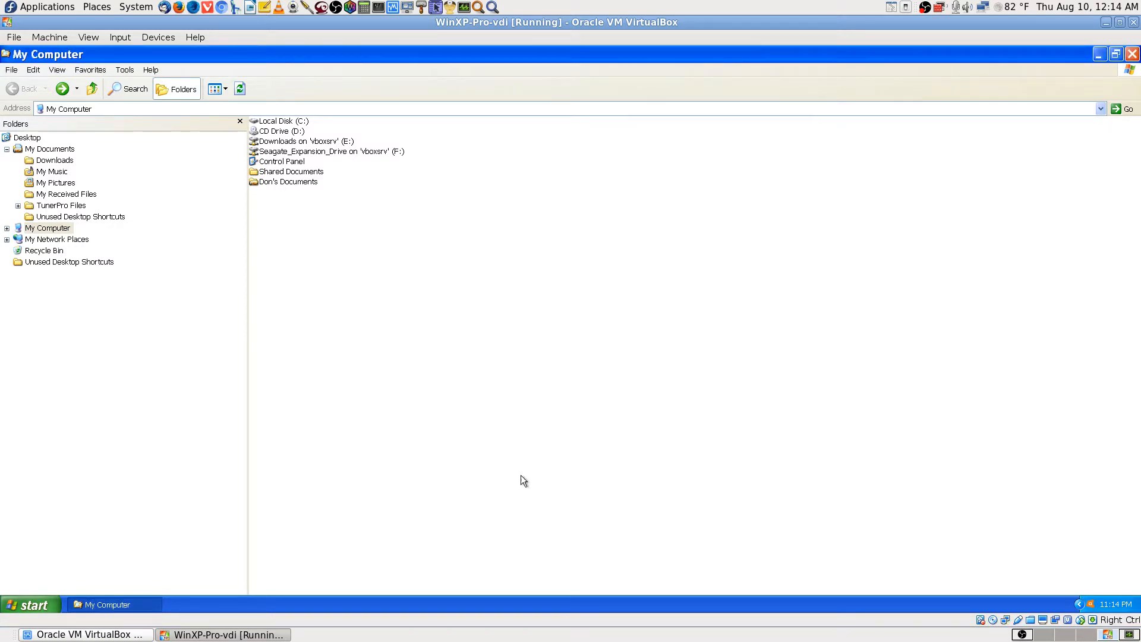
{"action": "left_click", "coordinate": [42, 605]}
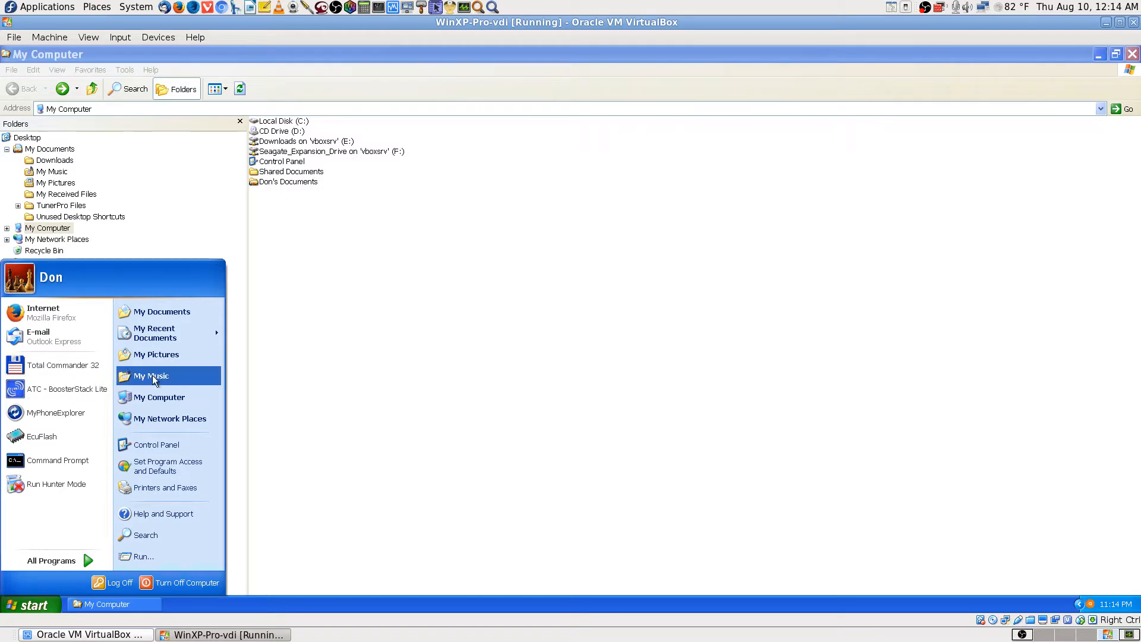
{"action": "left_click", "coordinate": [650, 439]}
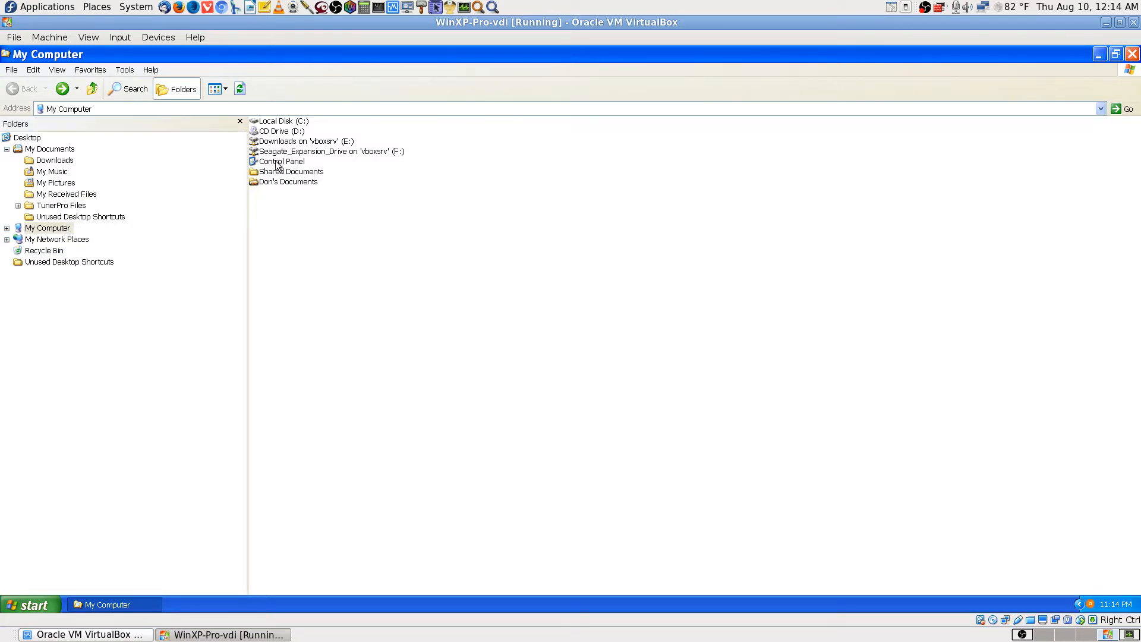
- Detach the Generic Mass Storage Device from the virtual machine, checking the host desktop for the drive before returning
{"action": "left_click", "coordinate": [167, 39]}
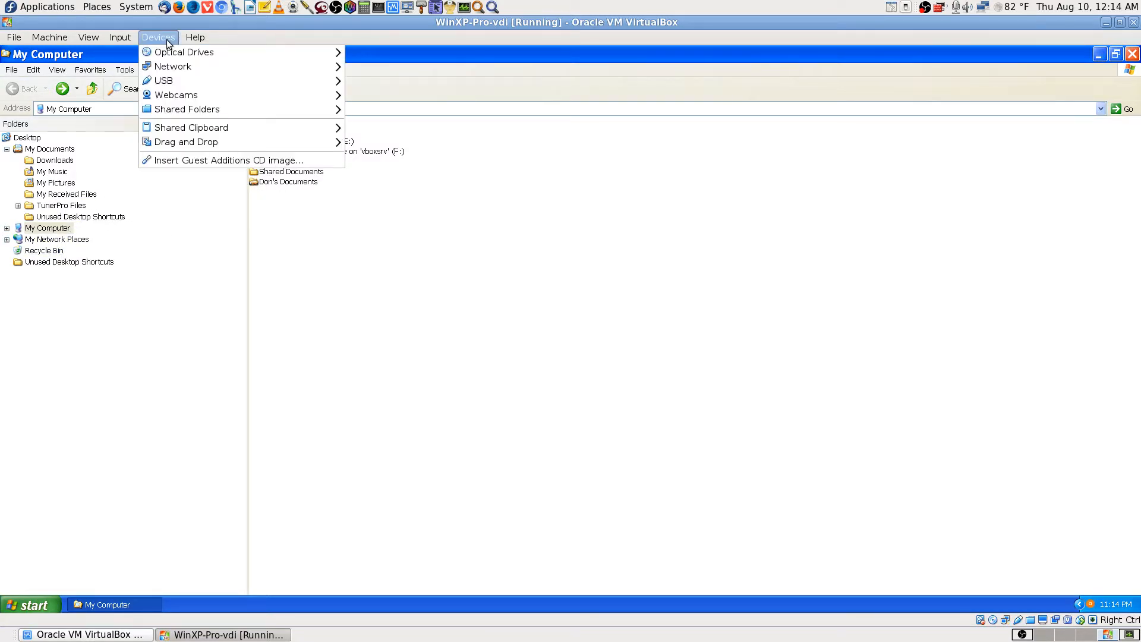
{"action": "mouse_move", "coordinate": [176, 80]}
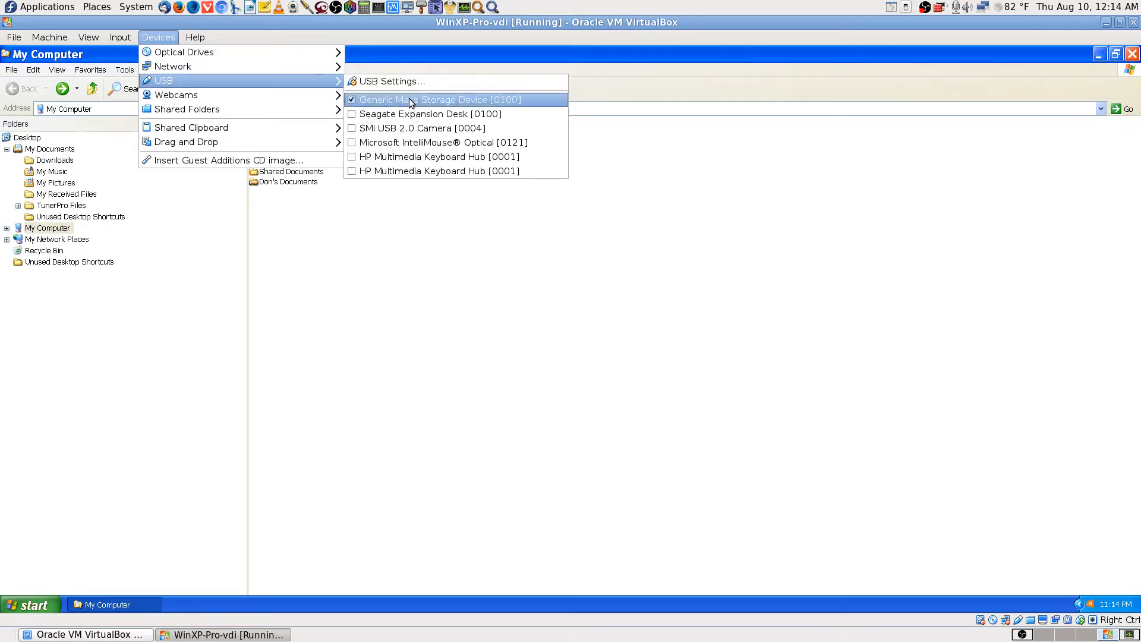
{"action": "left_click", "coordinate": [461, 101]}
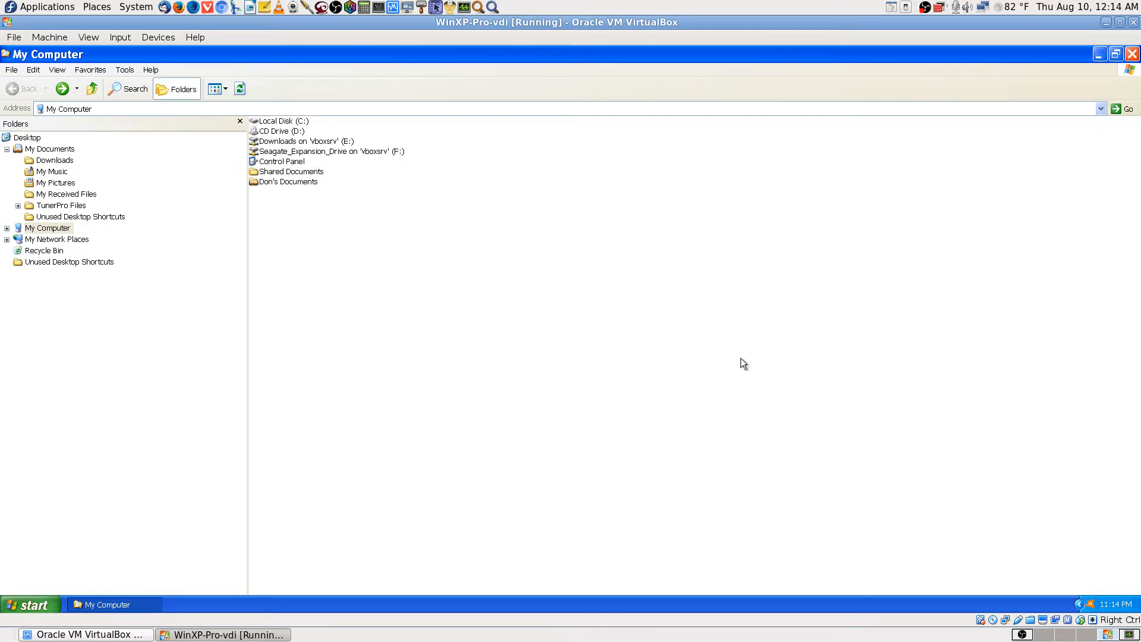
{"action": "left_click", "coordinate": [1046, 634]}
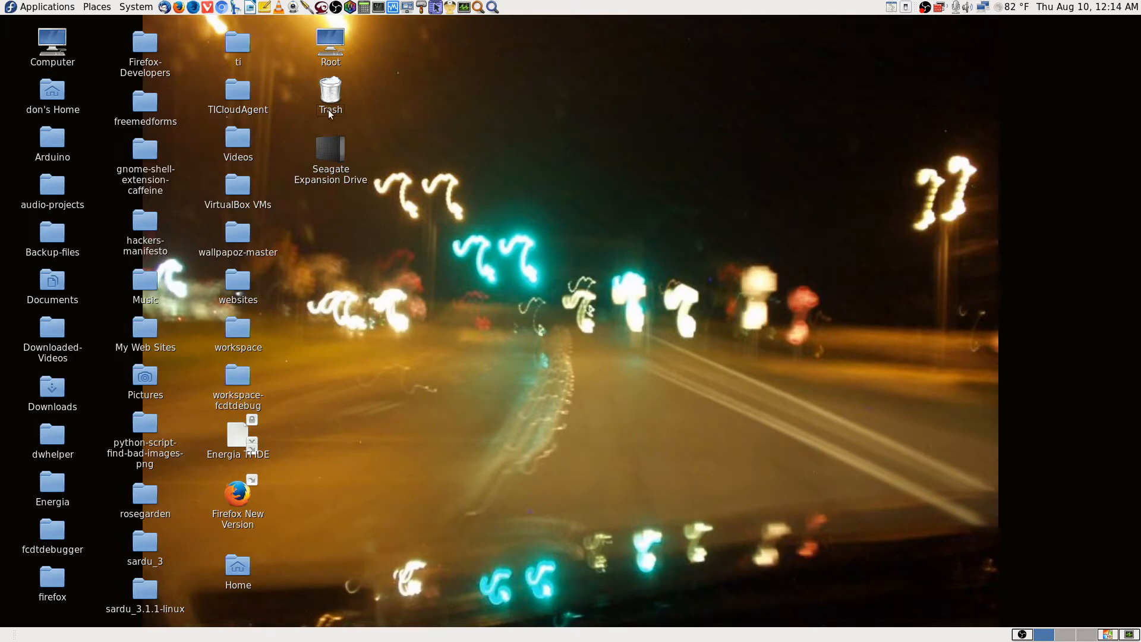
{"action": "left_click", "coordinate": [1105, 635]}
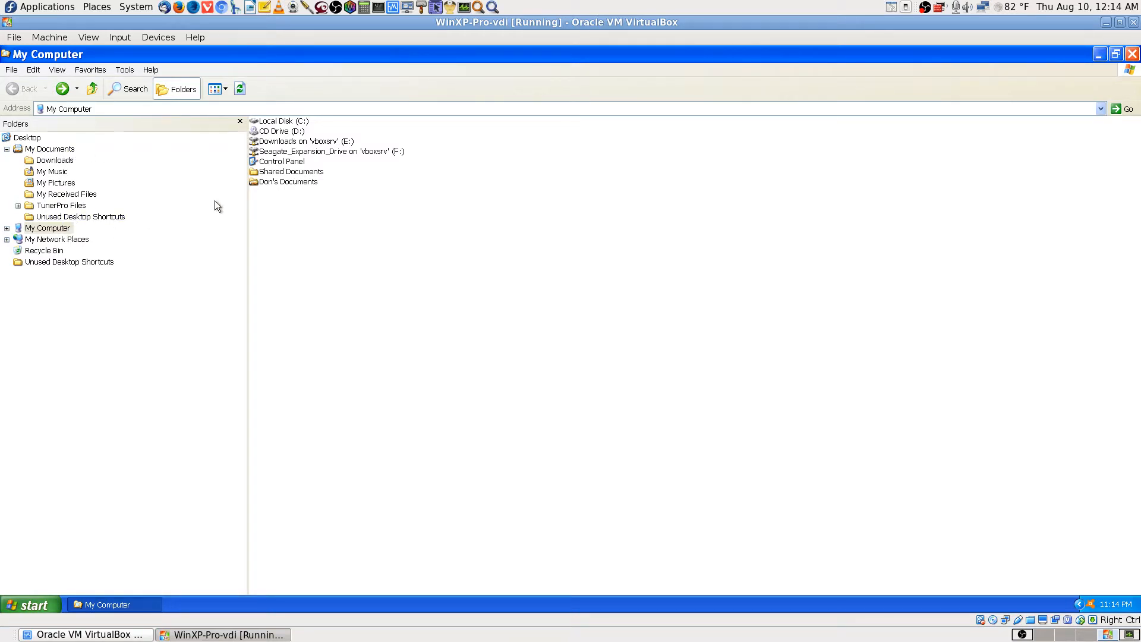
- Check the shared Downloads drive's free space, view the Downloads folder under My Documents, and return to My Computer
{"action": "mouse_move", "coordinate": [333, 144]}
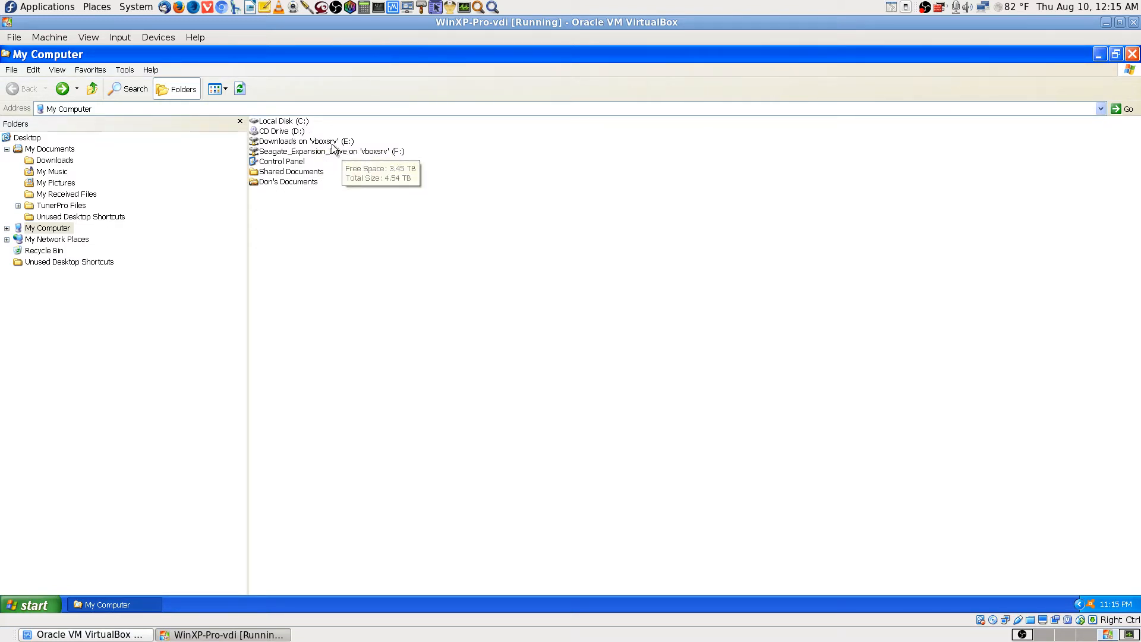
{"action": "left_click", "coordinate": [55, 160]}
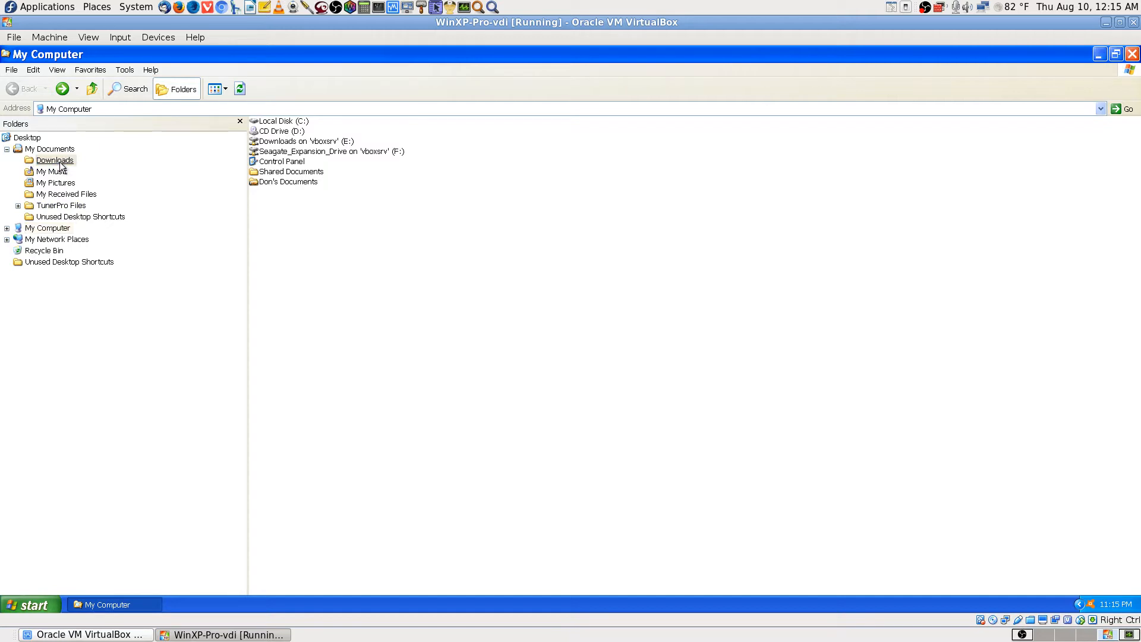
{"action": "left_click", "coordinate": [13, 88]}
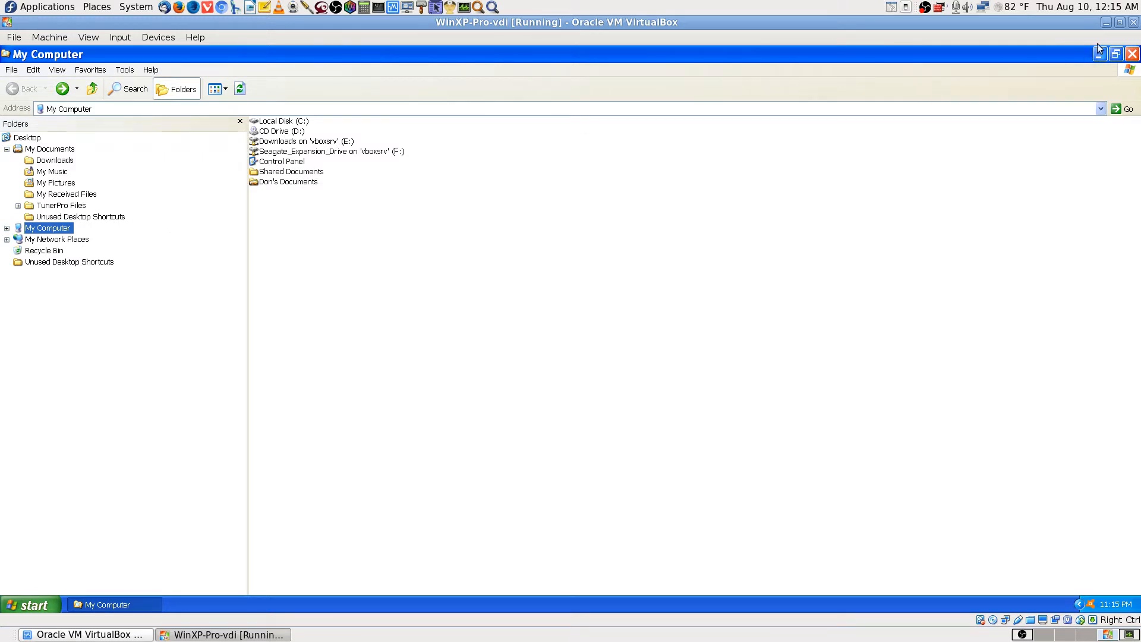
- Close the My Computer window and launch Total Commander in Windows XP
{"action": "left_click", "coordinate": [1132, 54]}
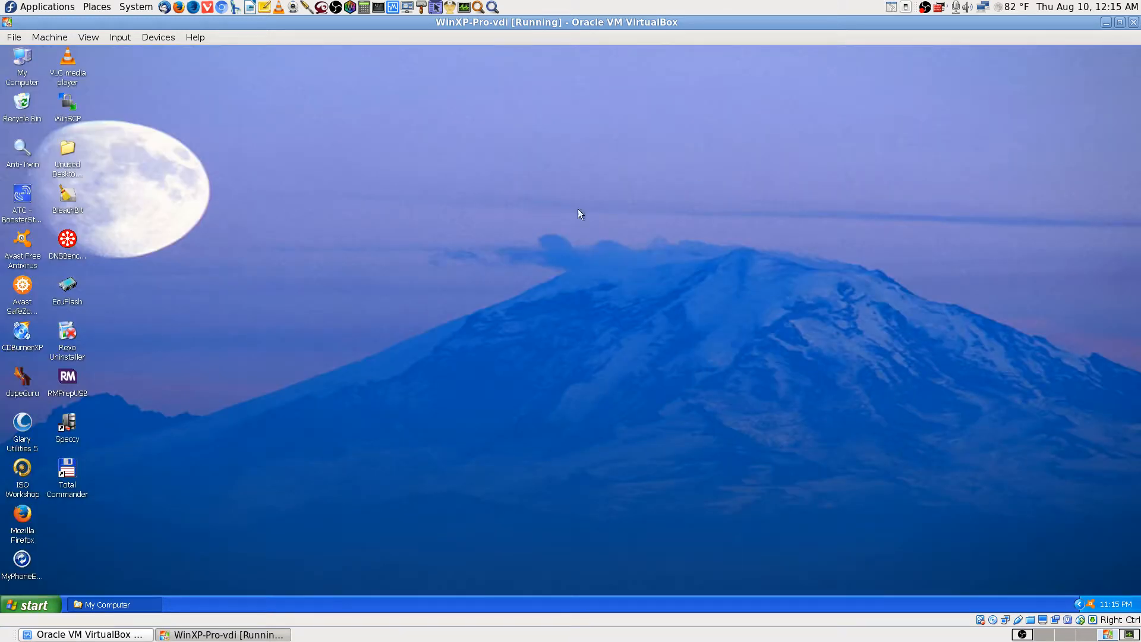
{"action": "double_click", "coordinate": [71, 469]}
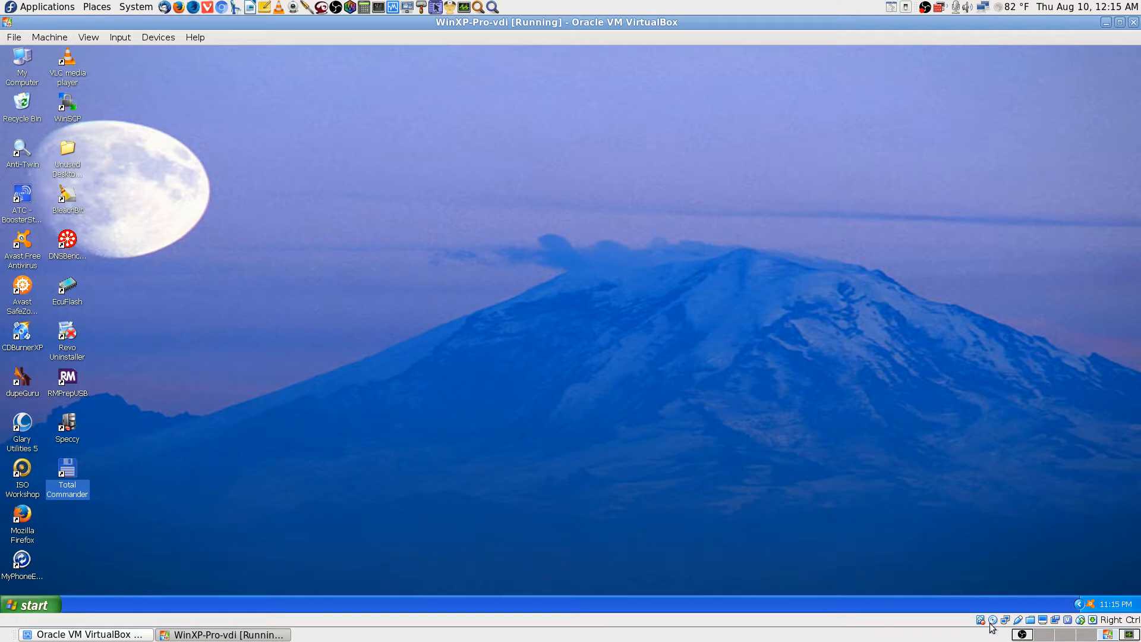
- Switch the OBS scene to Cam 2 Stream for the live stream, and return to the Windows XP virtual machine
{"action": "left_click", "coordinate": [1022, 634]}
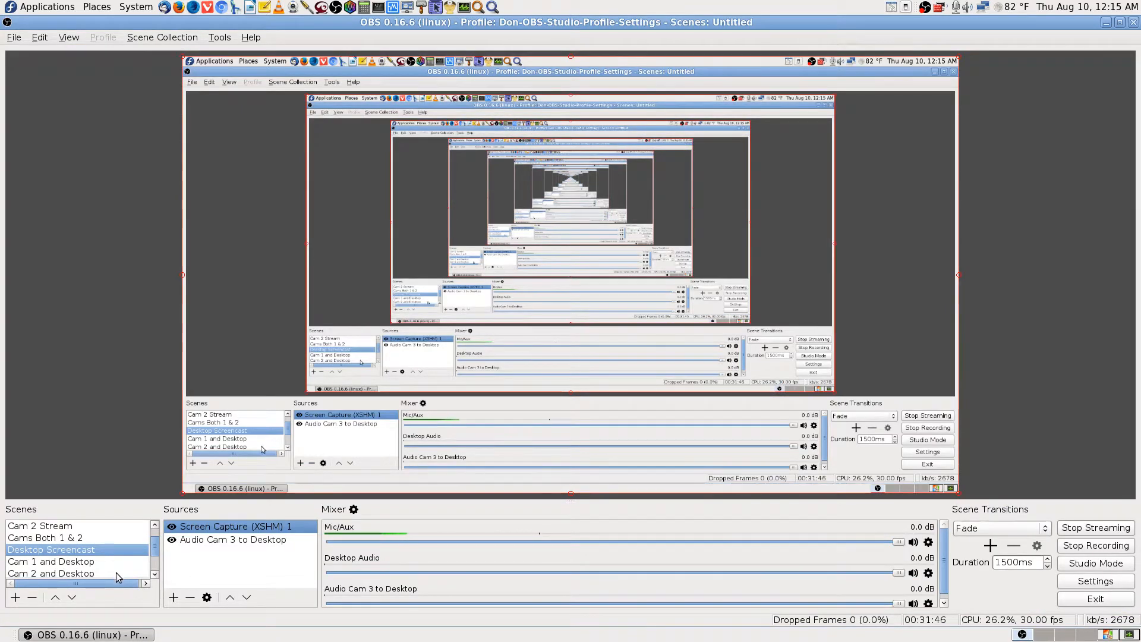
{"action": "scroll", "coordinate": [112, 573], "scroll_direction": "down", "scroll_amount": 1}
{"action": "scroll", "coordinate": [97, 569], "scroll_direction": "up", "scroll_amount": 2}
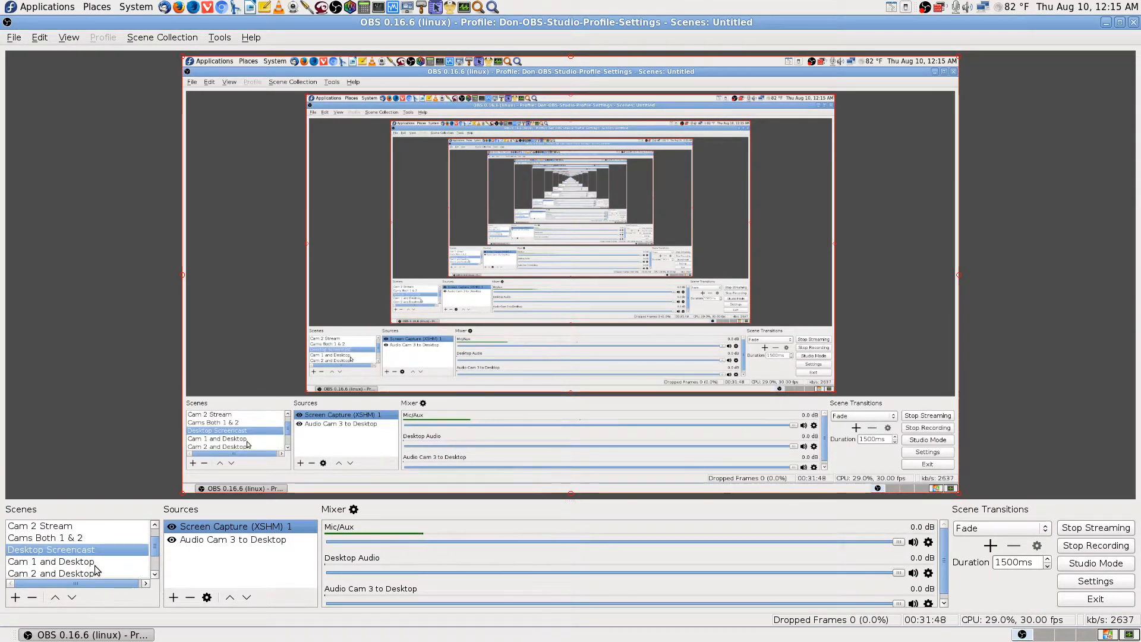
{"action": "left_click", "coordinate": [69, 527]}
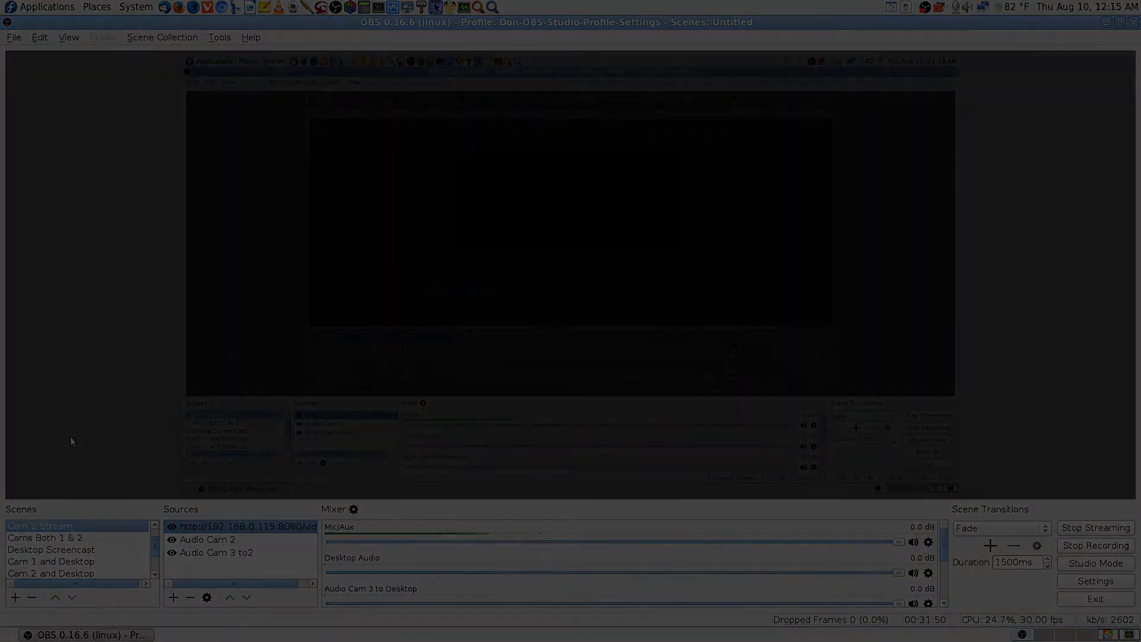
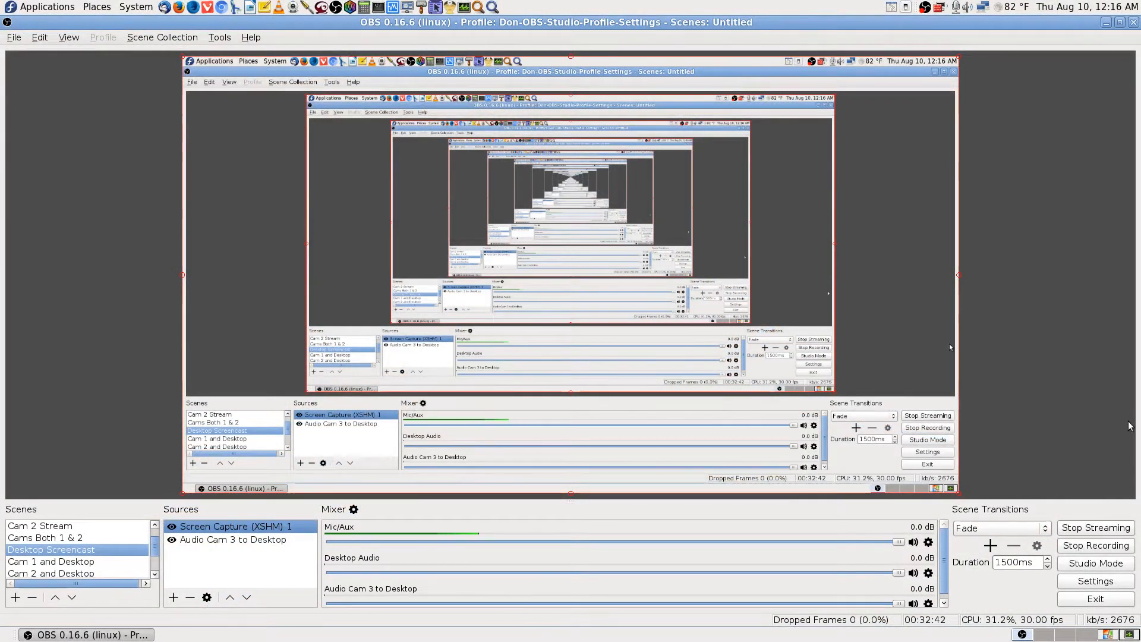
{"action": "left_click", "coordinate": [1109, 634]}
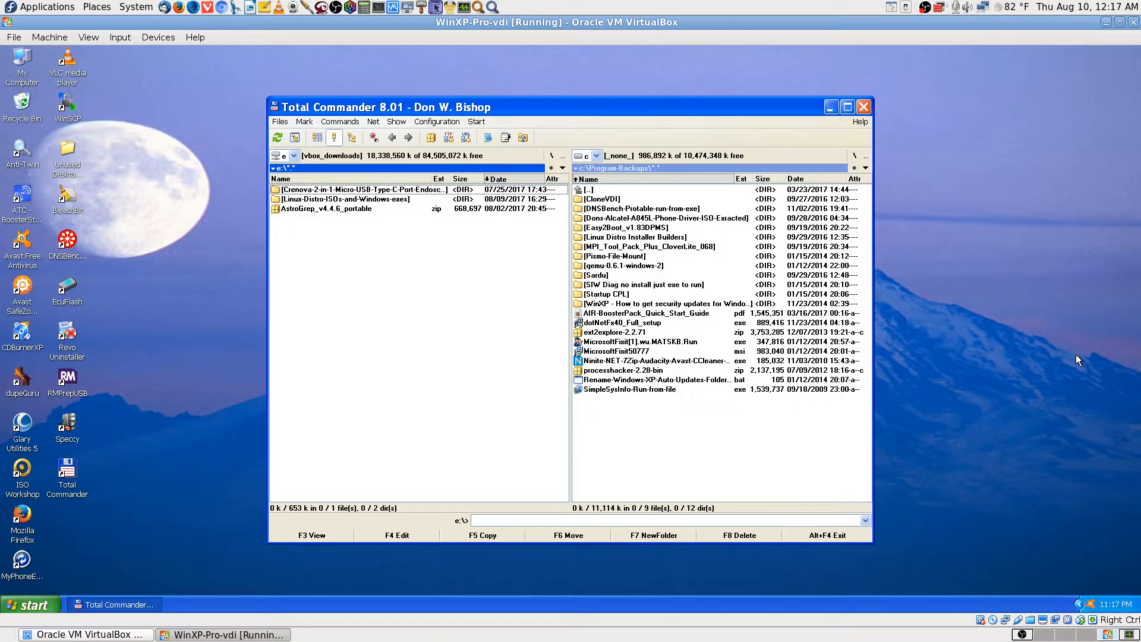
- Maximize Total Commander, view the shared Seagate_Expansion_Drive in the second file pane, and switch that pane back to drive C
{"action": "left_click", "coordinate": [847, 107]}
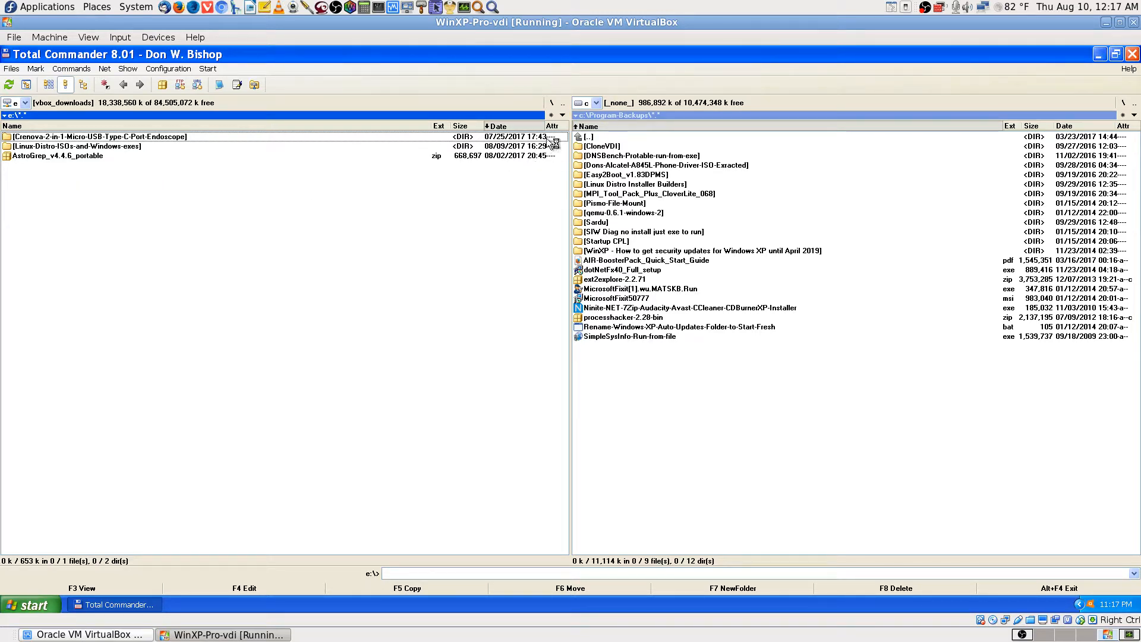
{"action": "left_click", "coordinate": [596, 102]}
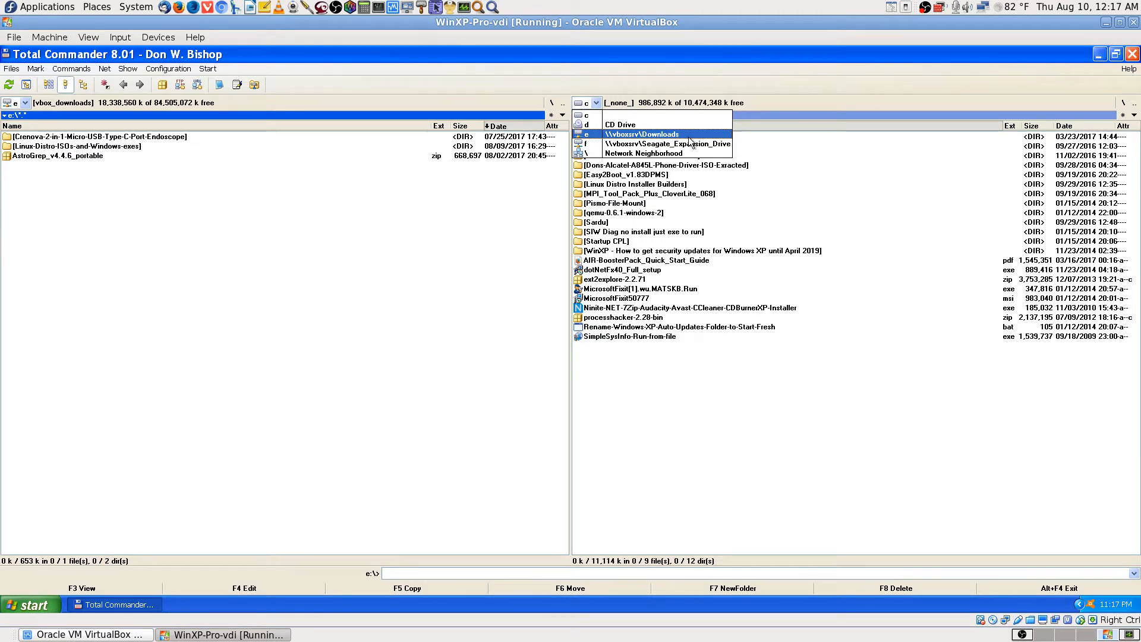
{"action": "left_click", "coordinate": [666, 143]}
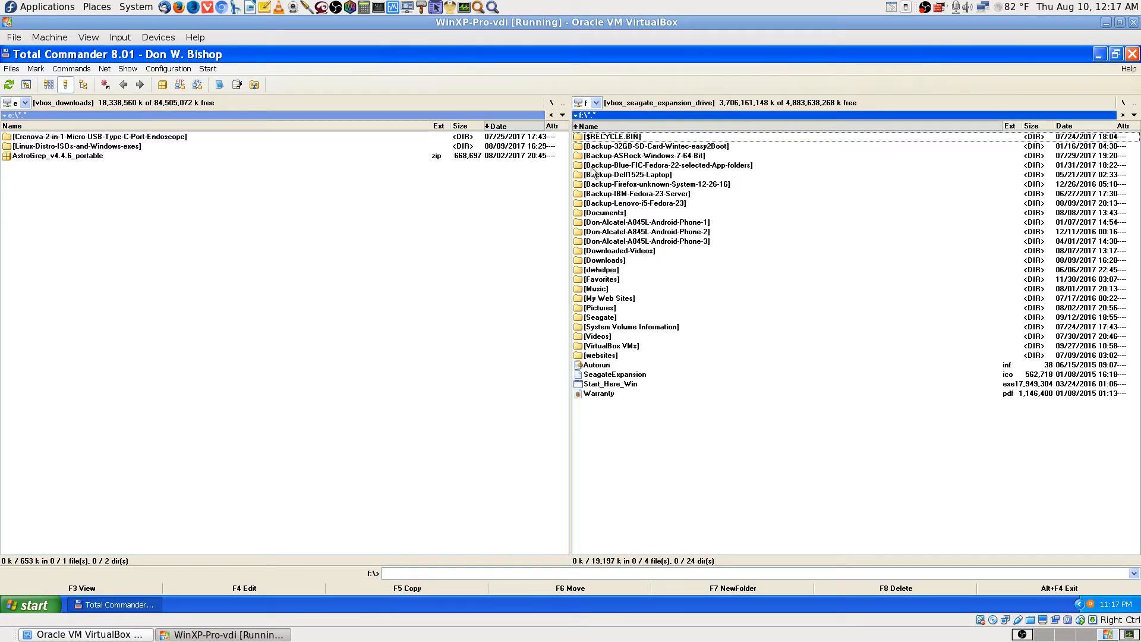
{"action": "left_click", "coordinate": [596, 104]}
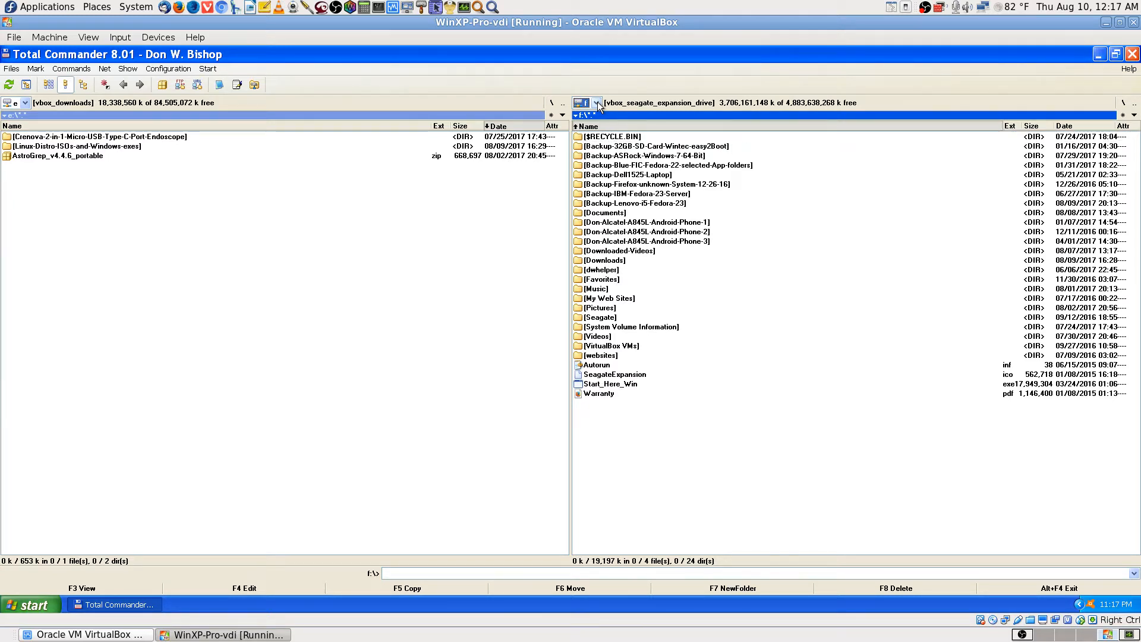
{"action": "left_click", "coordinate": [597, 103]}
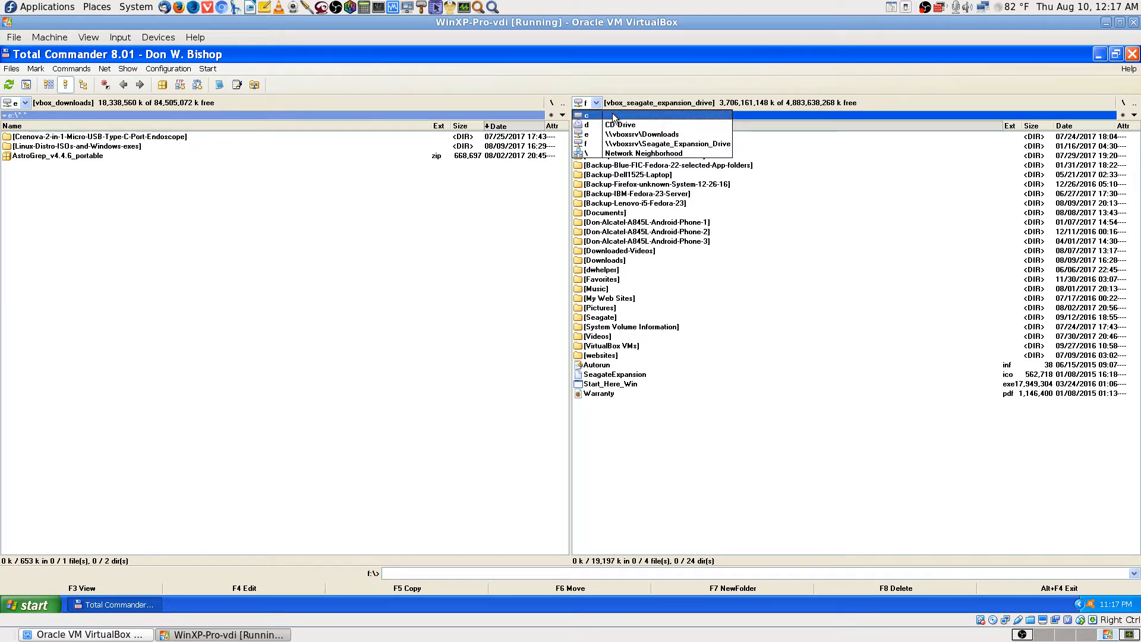
{"action": "left_click", "coordinate": [596, 116]}
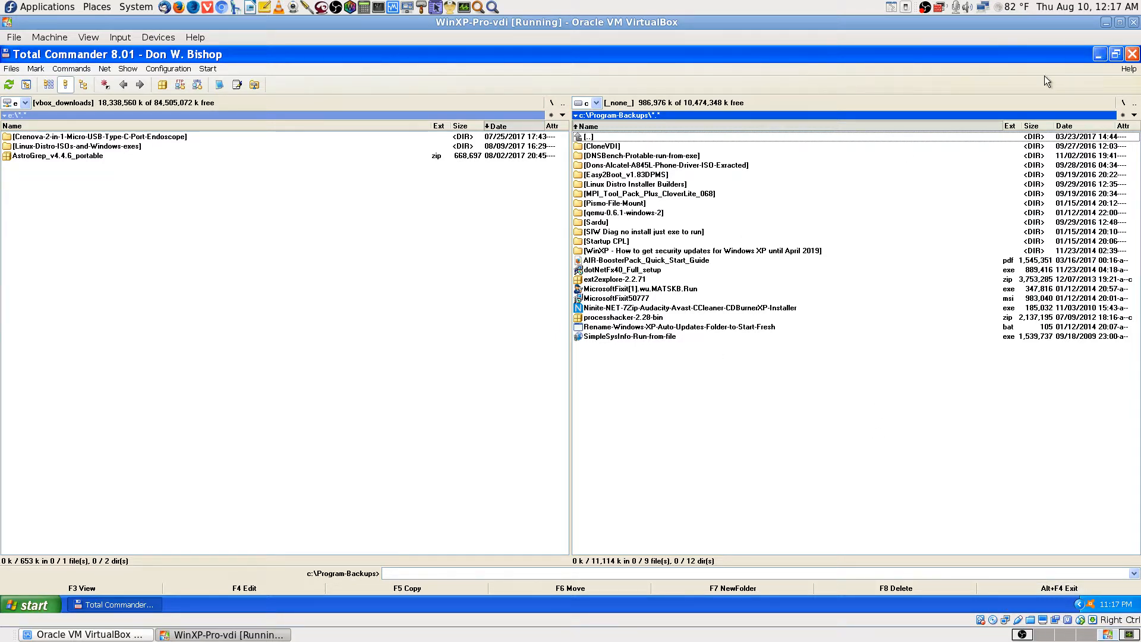
- Close Total Commander while keeping the virtual machine running
{"action": "left_click", "coordinate": [1133, 22]}
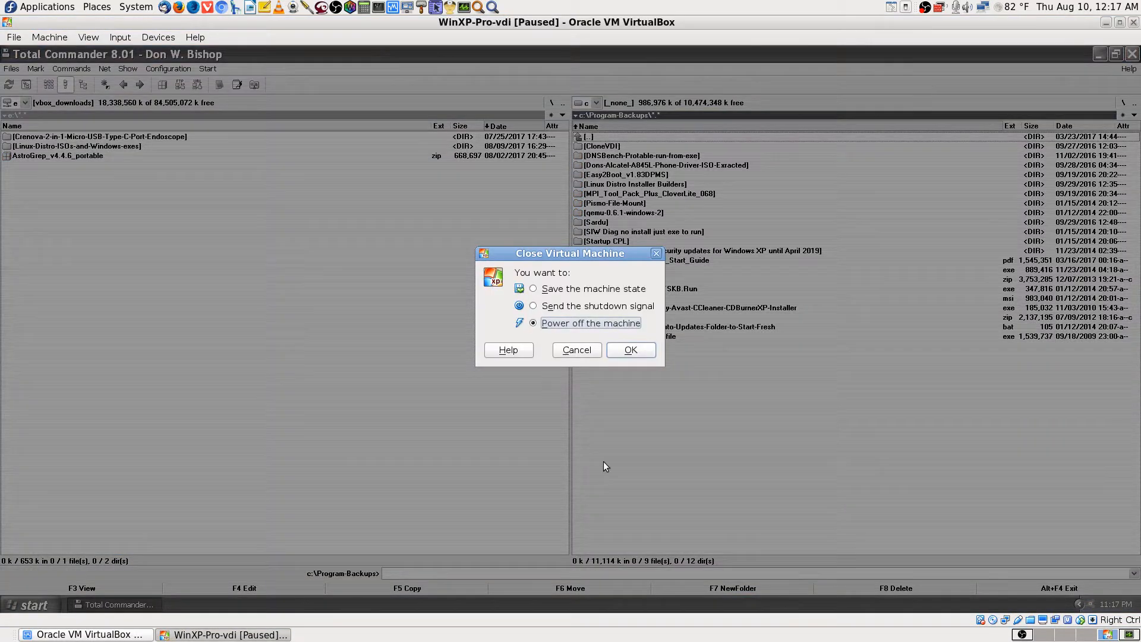
{"action": "left_click", "coordinate": [573, 350]}
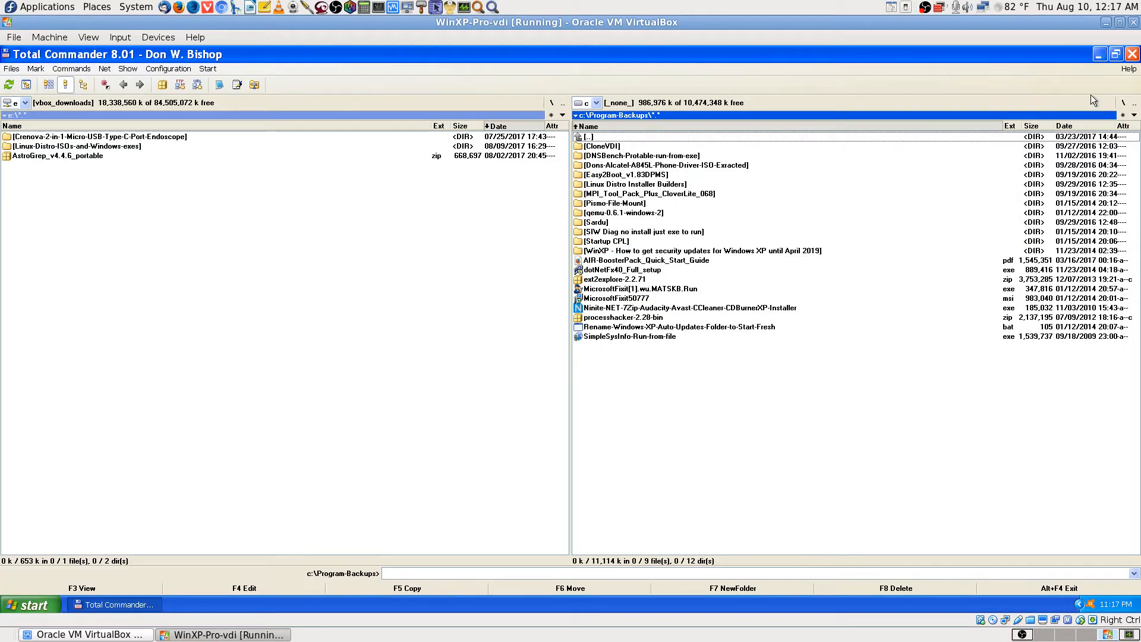
{"action": "left_click", "coordinate": [1130, 54]}
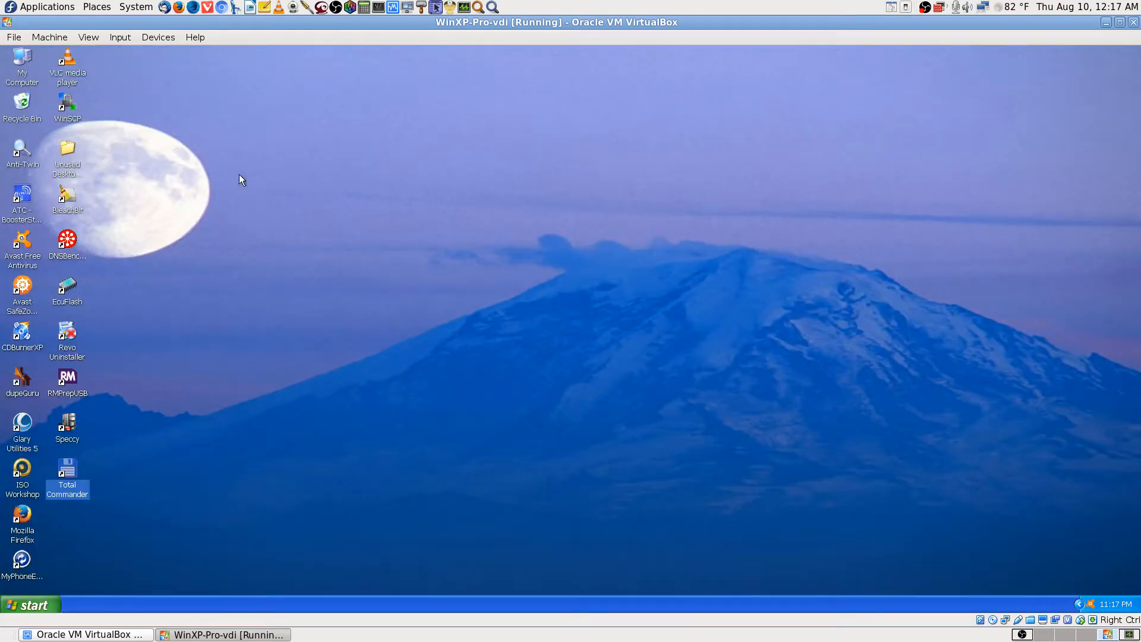
- Check in the virtual machine's USB device list whether the Generic Mass Storage Device is attached
{"action": "left_click", "coordinate": [150, 37]}
{"action": "mouse_move", "coordinate": [184, 82]}
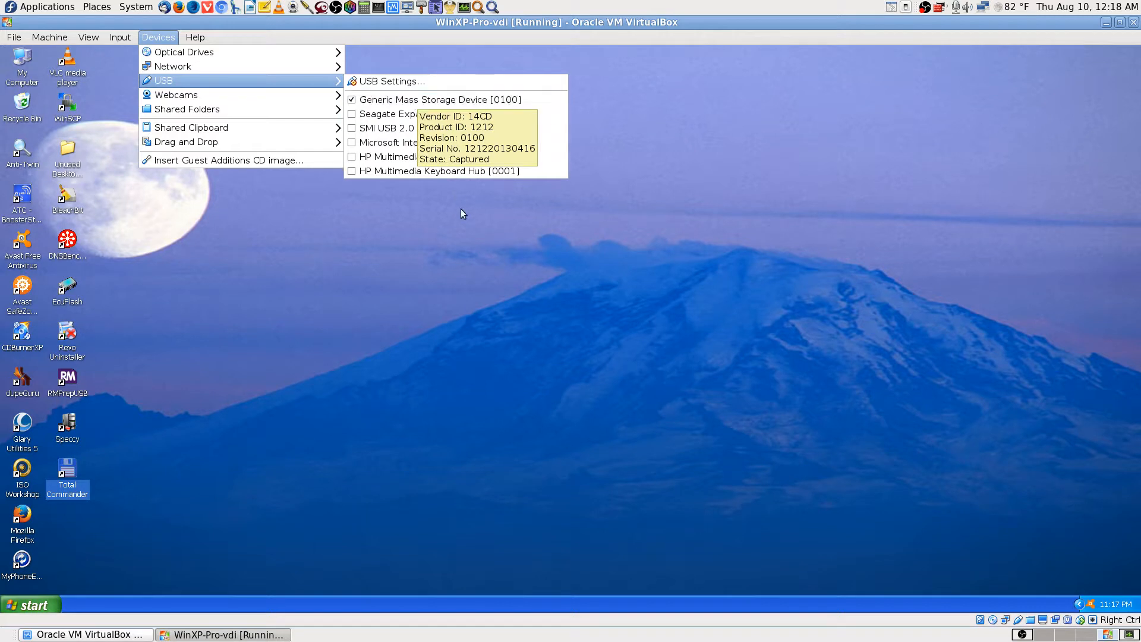
{"action": "left_click", "coordinate": [379, 326]}
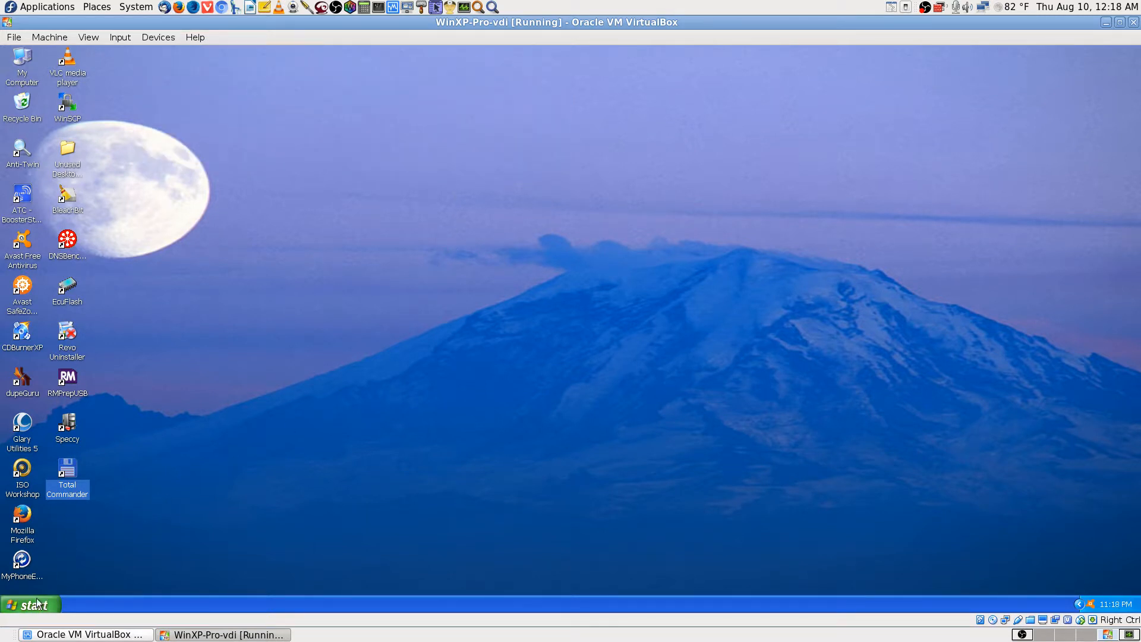
- Look for the USB drive in My Computer with the folder tree shown, refresh the view, and close the window
{"action": "double_click", "coordinate": [20, 60]}
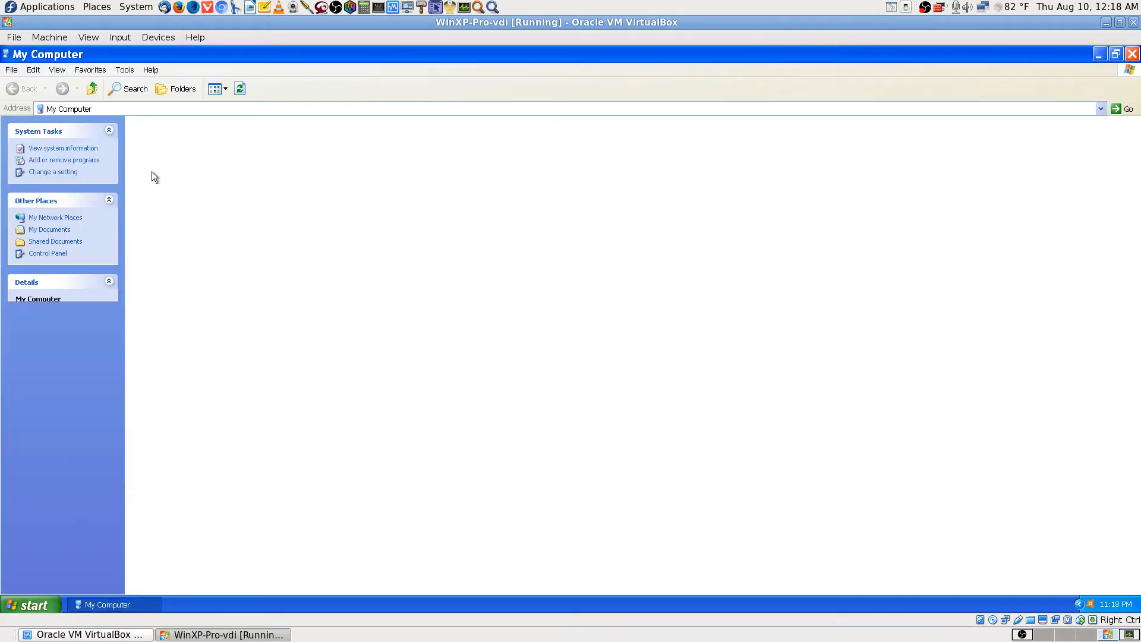
{"action": "left_click", "coordinate": [176, 89]}
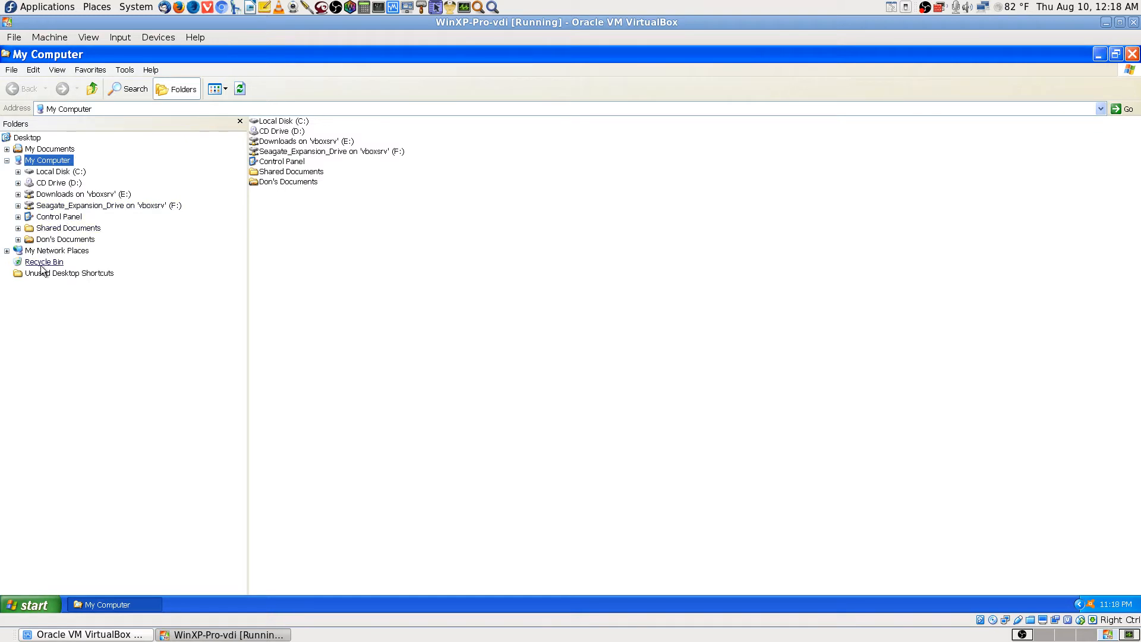
{"action": "left_click", "coordinate": [239, 89]}
{"action": "left_click", "coordinate": [1132, 54]}
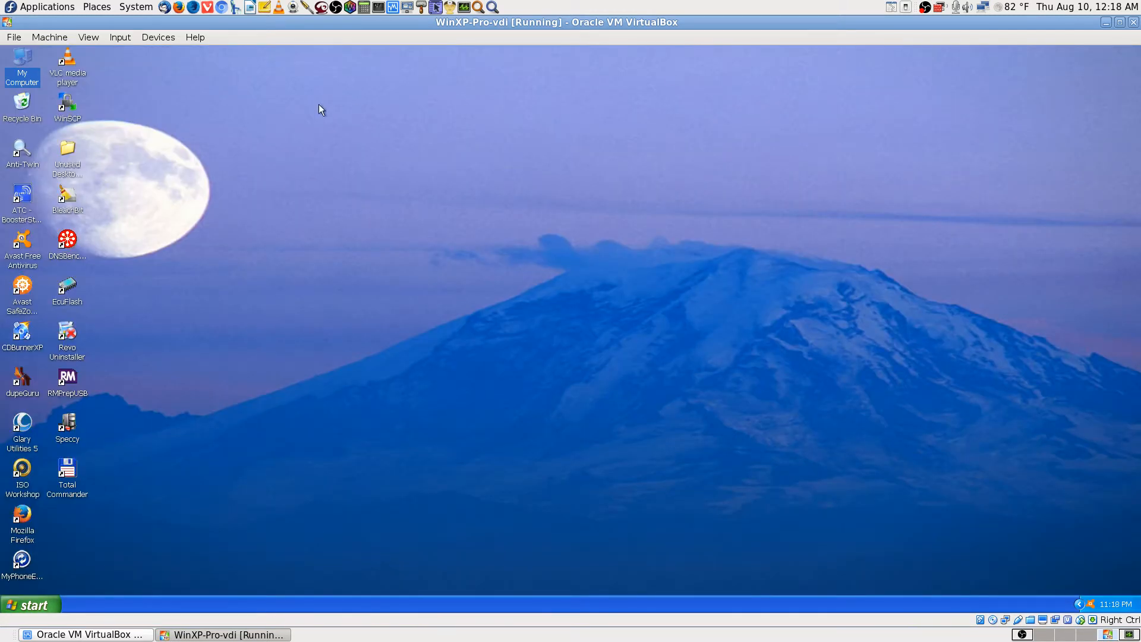
- Detach the Generic Mass Storage Device from the virtual machine and check the host desktop for the drive before returning
{"action": "left_click", "coordinate": [169, 38]}
{"action": "mouse_move", "coordinate": [181, 79]}
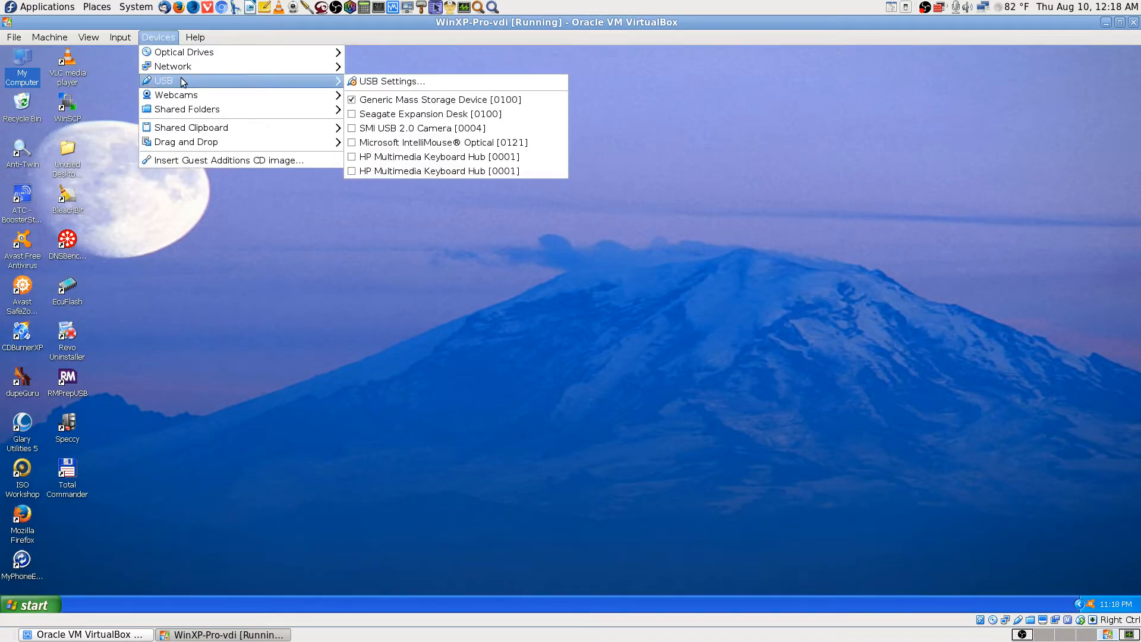
{"action": "left_click", "coordinate": [375, 100]}
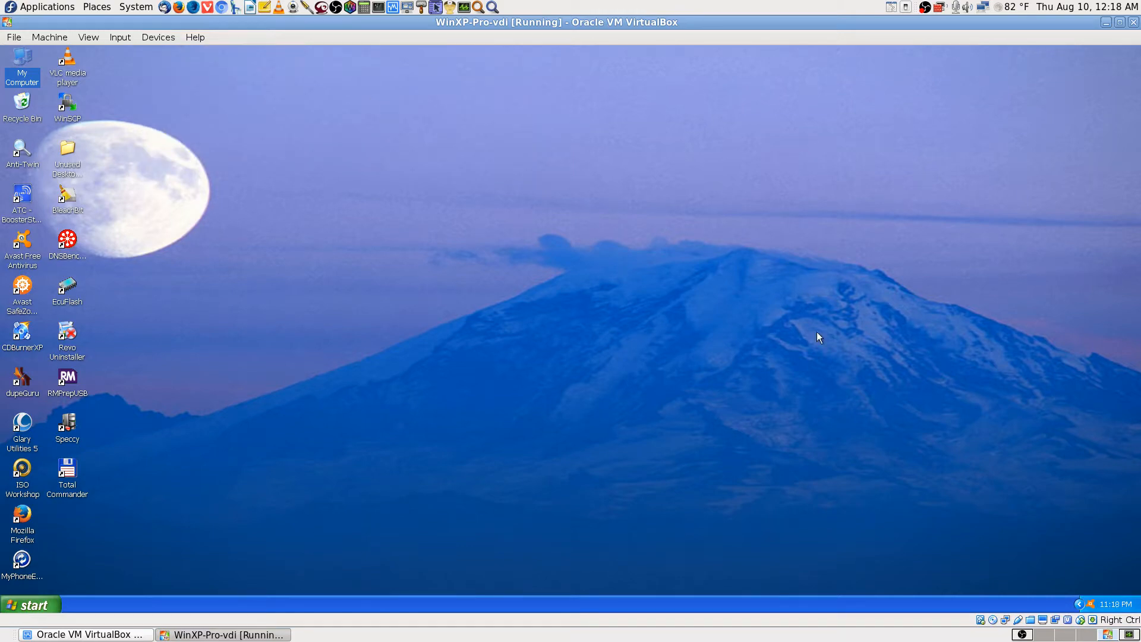
{"action": "left_click", "coordinate": [1044, 634]}
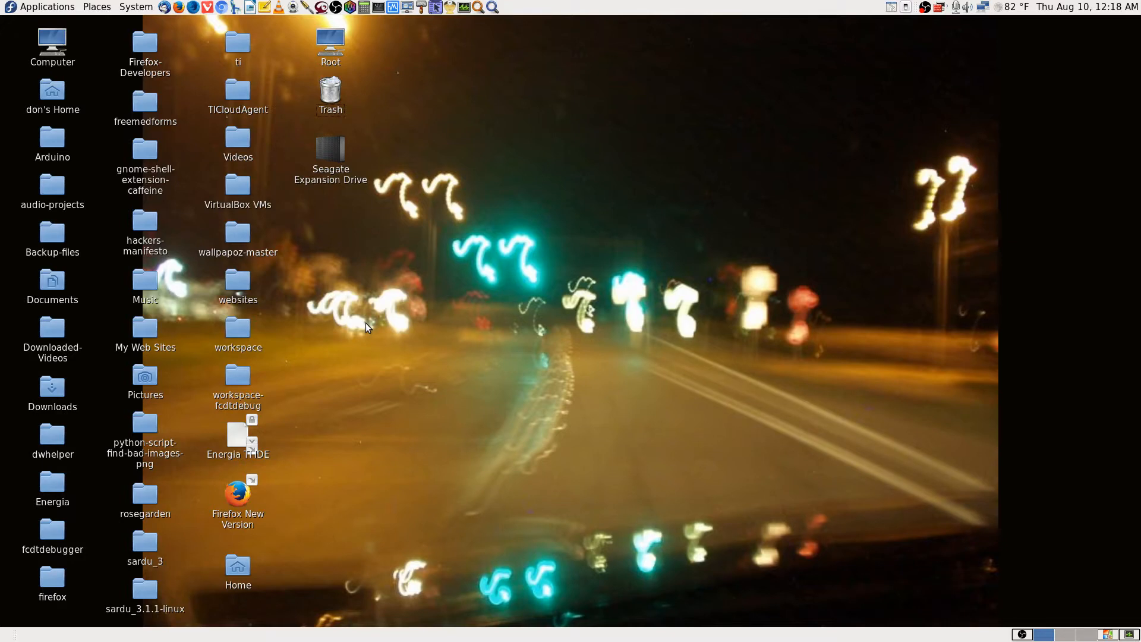
{"action": "left_click", "coordinate": [1108, 635]}
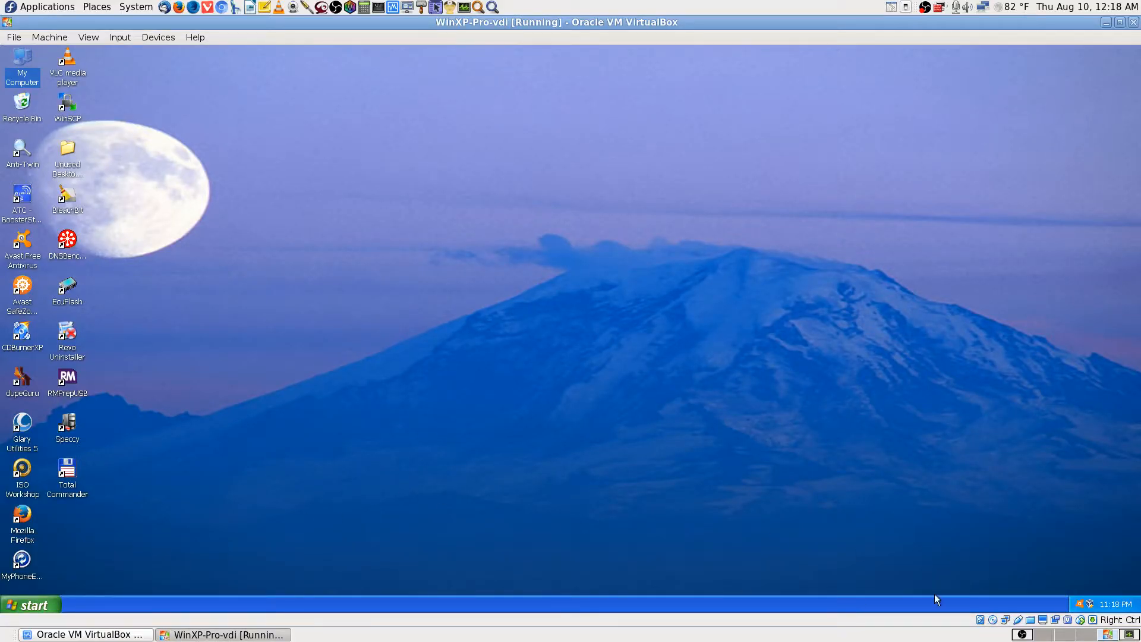
- Turn off Windows XP and power off the WinXP-Pro-vdi virtual machine
{"action": "left_click", "coordinate": [33, 605]}
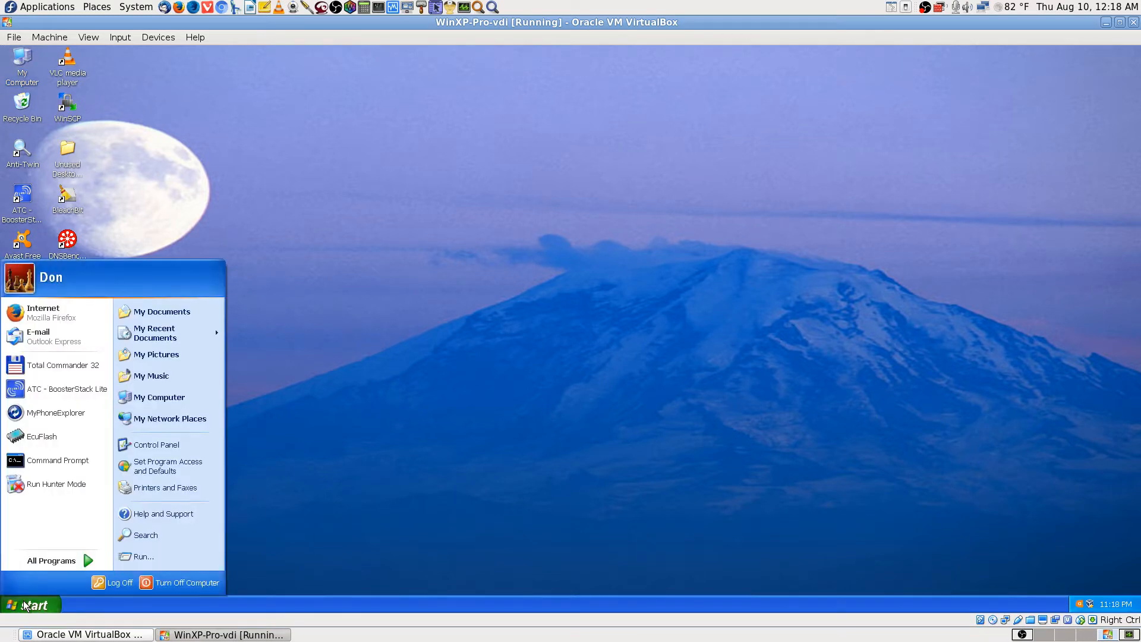
{"action": "left_click", "coordinate": [152, 582]}
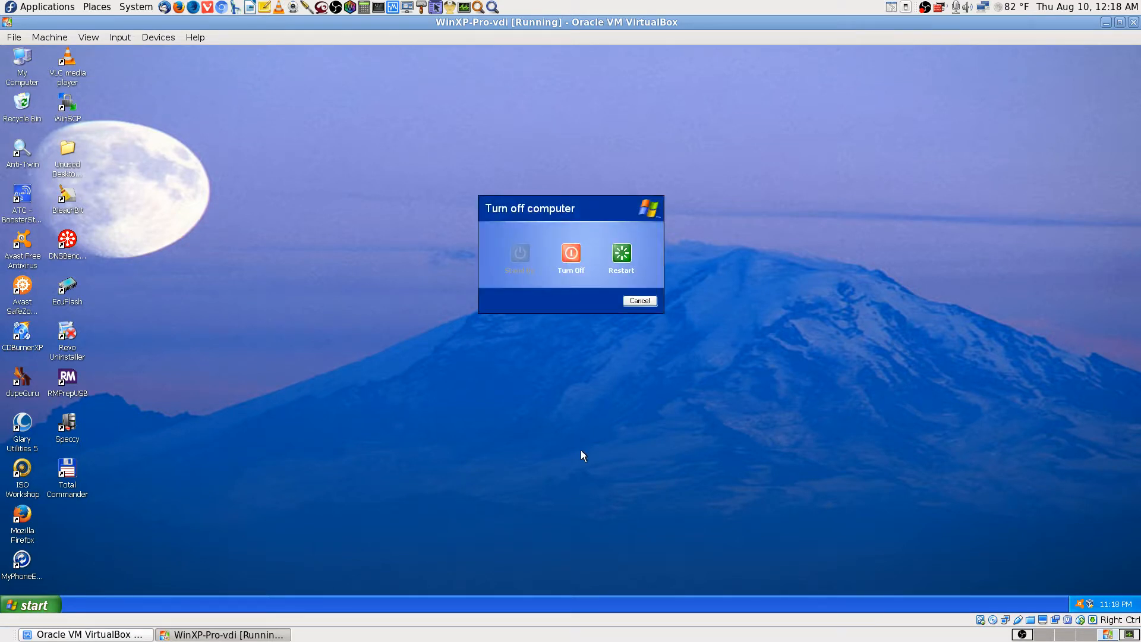
{"action": "left_click", "coordinate": [571, 255]}
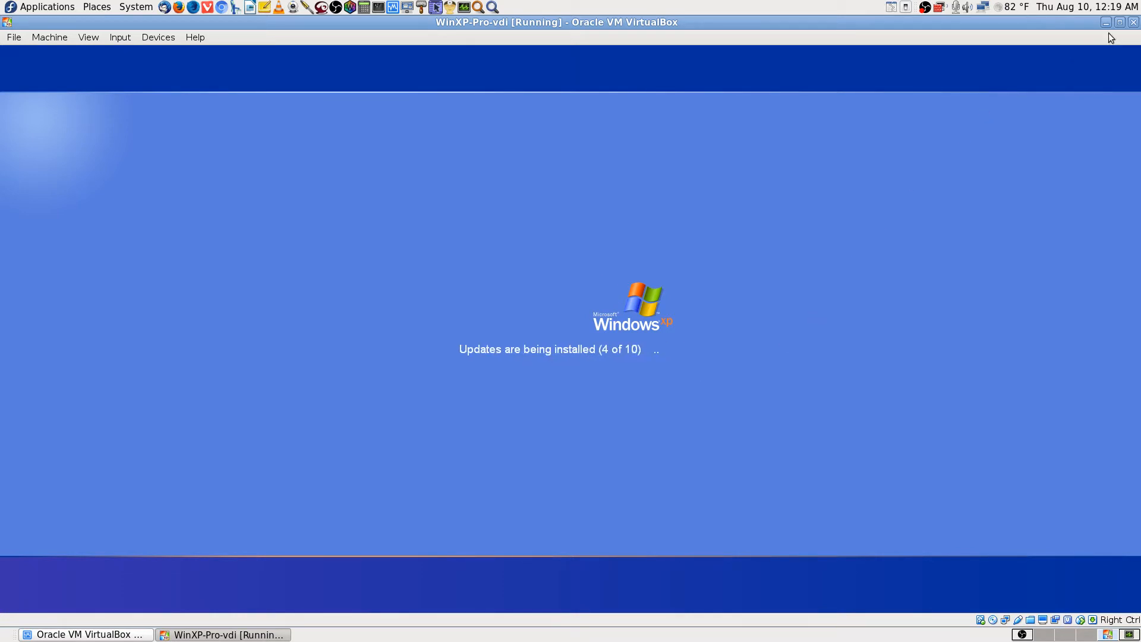
{"action": "left_click", "coordinate": [1133, 22]}
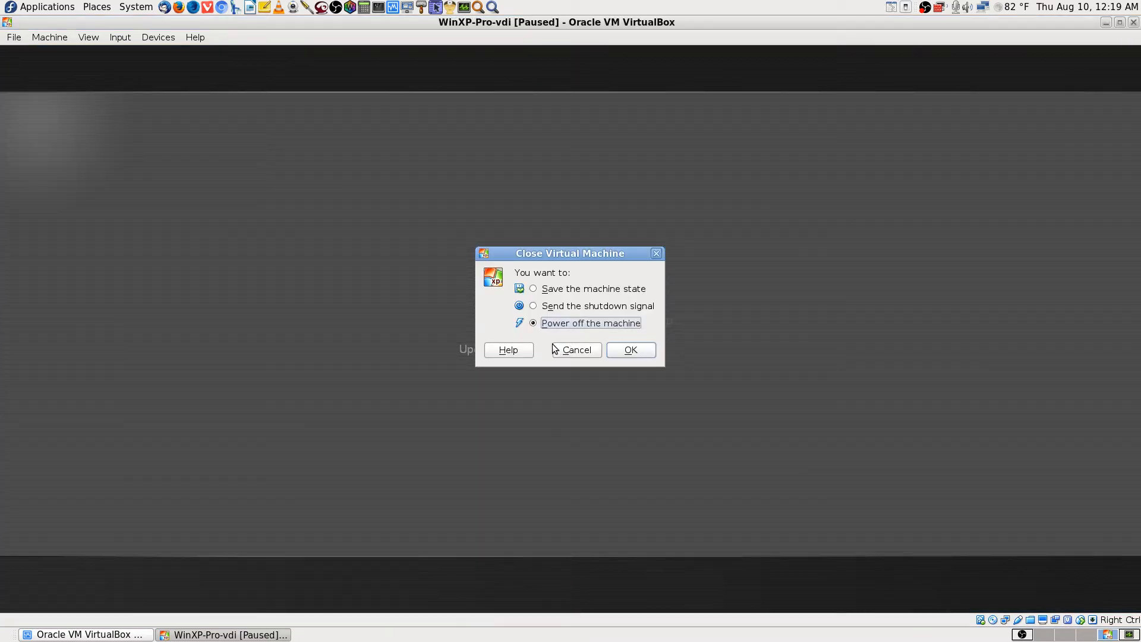
{"action": "left_click", "coordinate": [619, 352]}
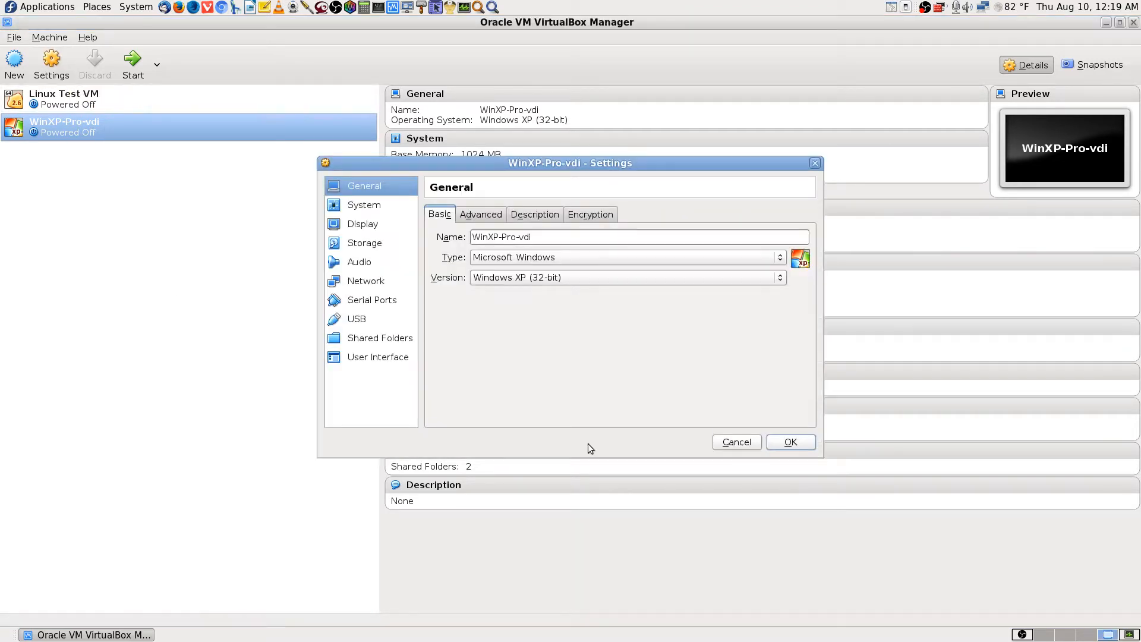
- Go to the host desktop's second workspace and dismiss the error about the /run/media path of 32GBSD
{"action": "key", "text": "ctrl+alt+Left"}
{"action": "key", "text": "ctrl+alt+Left"}
{"action": "key", "text": "ctrl+alt+Left"}
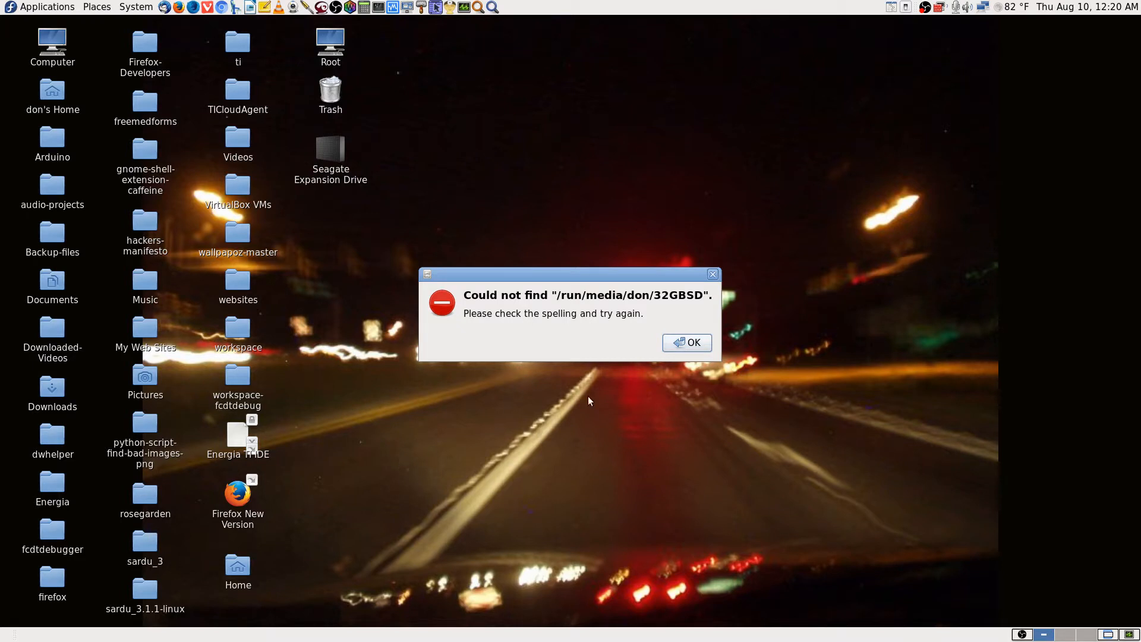
{"action": "left_click", "coordinate": [694, 343]}
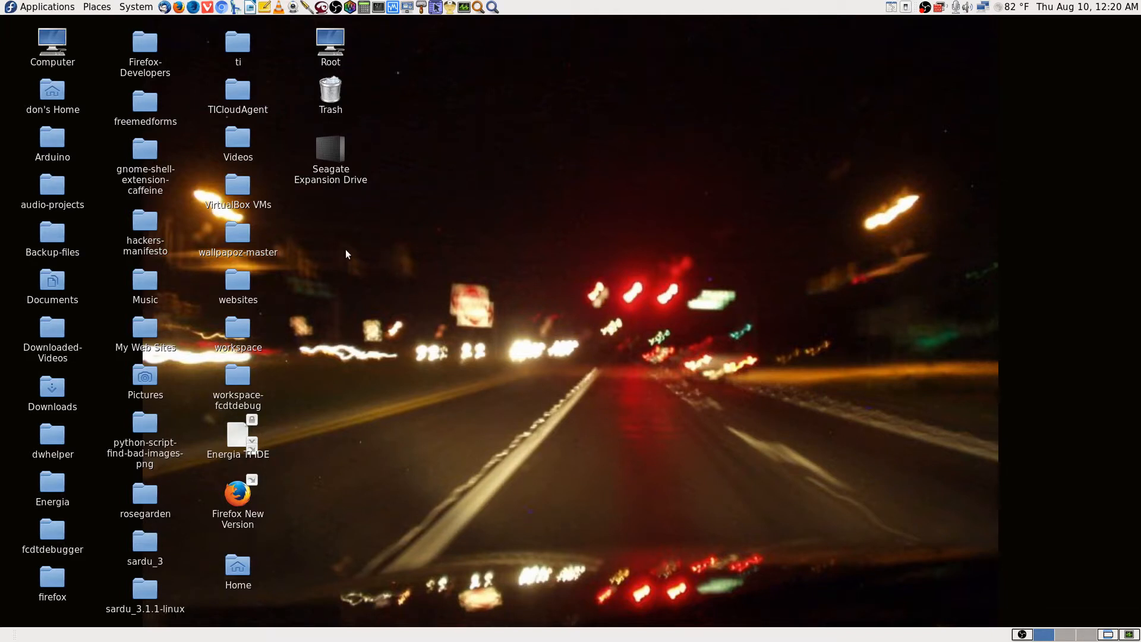
- Open Krusader on the fourth workspace and try to open the 29.8 GiB 32GBSD (vfat) drive from its media list
{"action": "left_click", "coordinate": [1085, 635]}
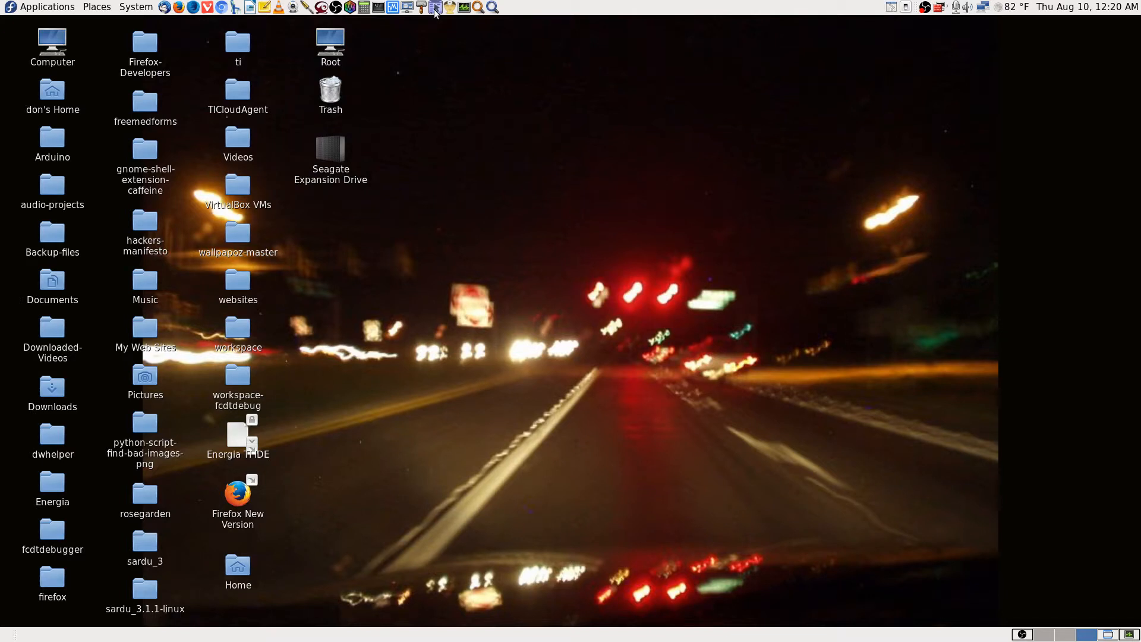
{"action": "left_click", "coordinate": [435, 9]}
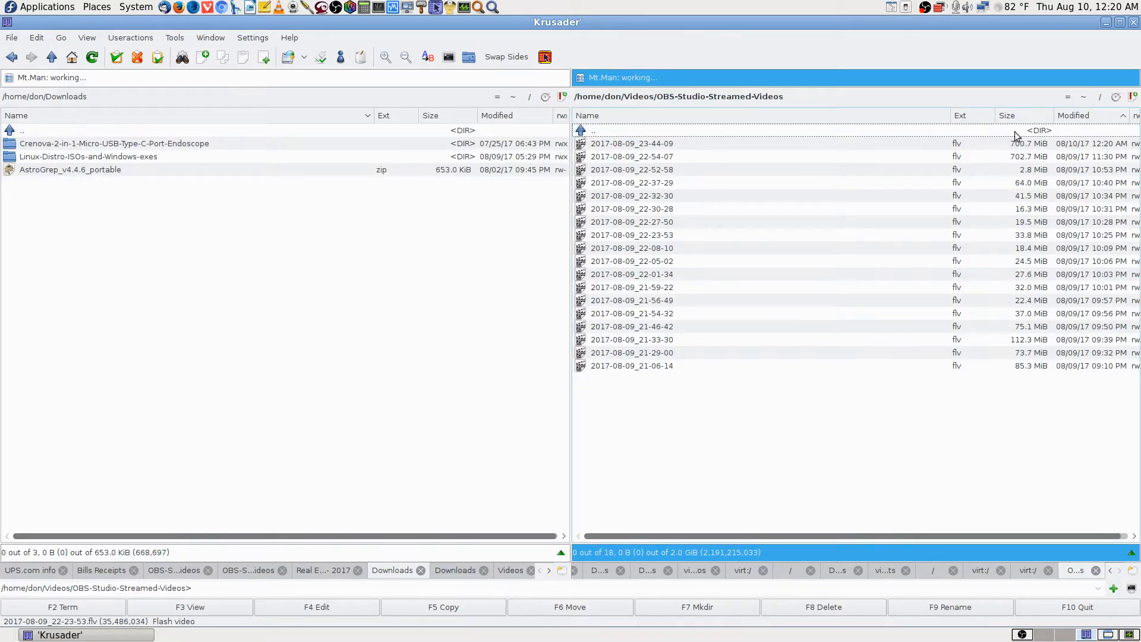
{"action": "left_click", "coordinate": [580, 80]}
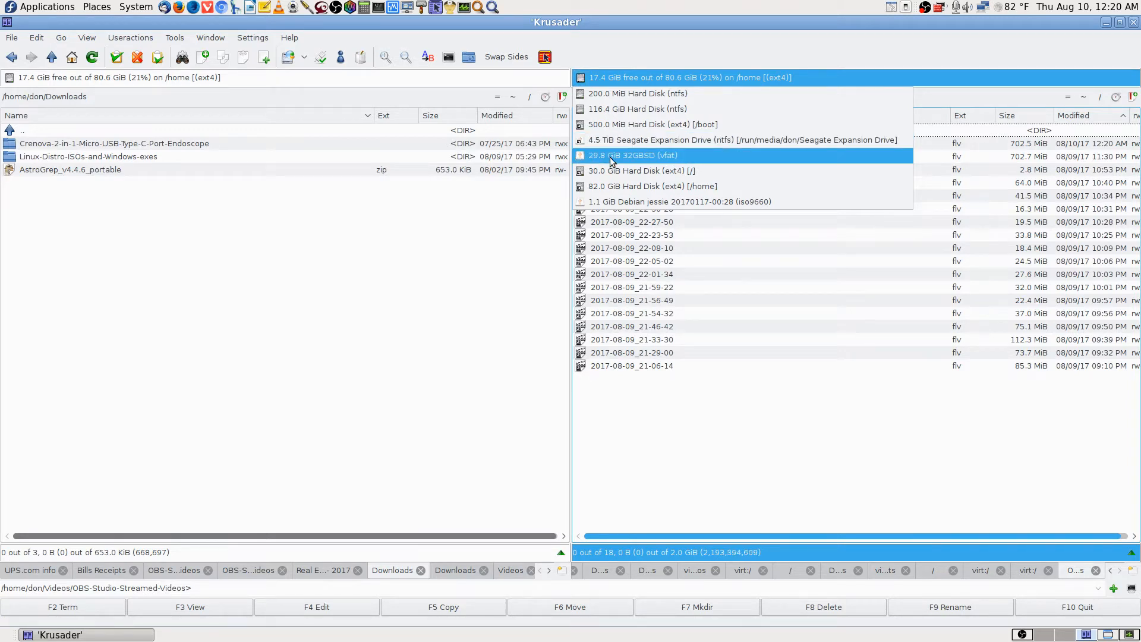
{"action": "left_click", "coordinate": [634, 157]}
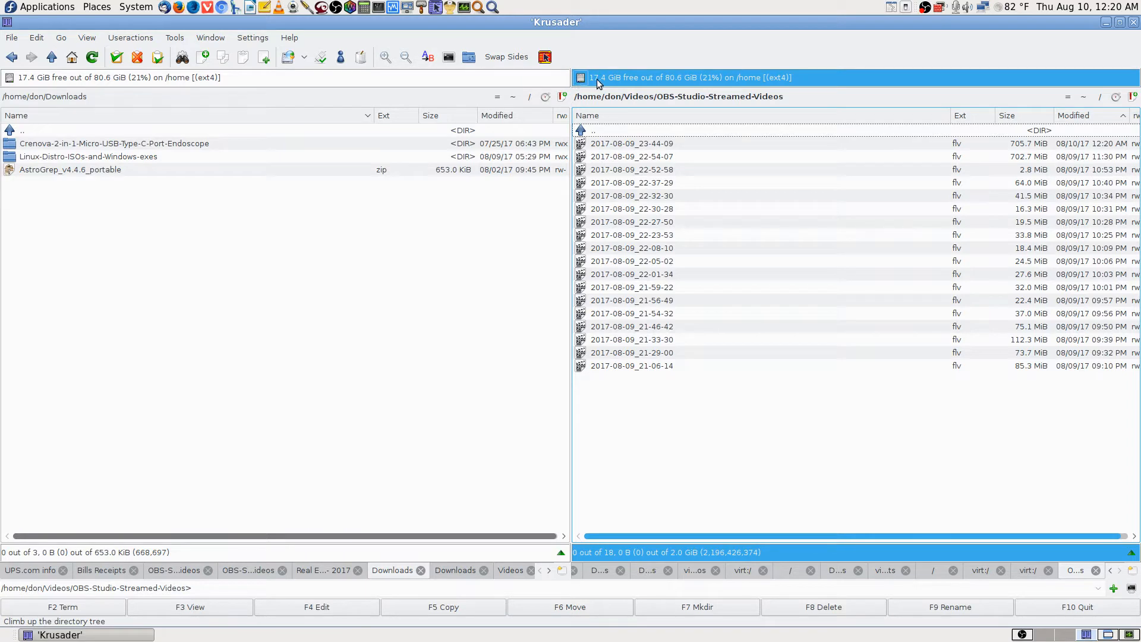
{"action": "left_click", "coordinate": [581, 78]}
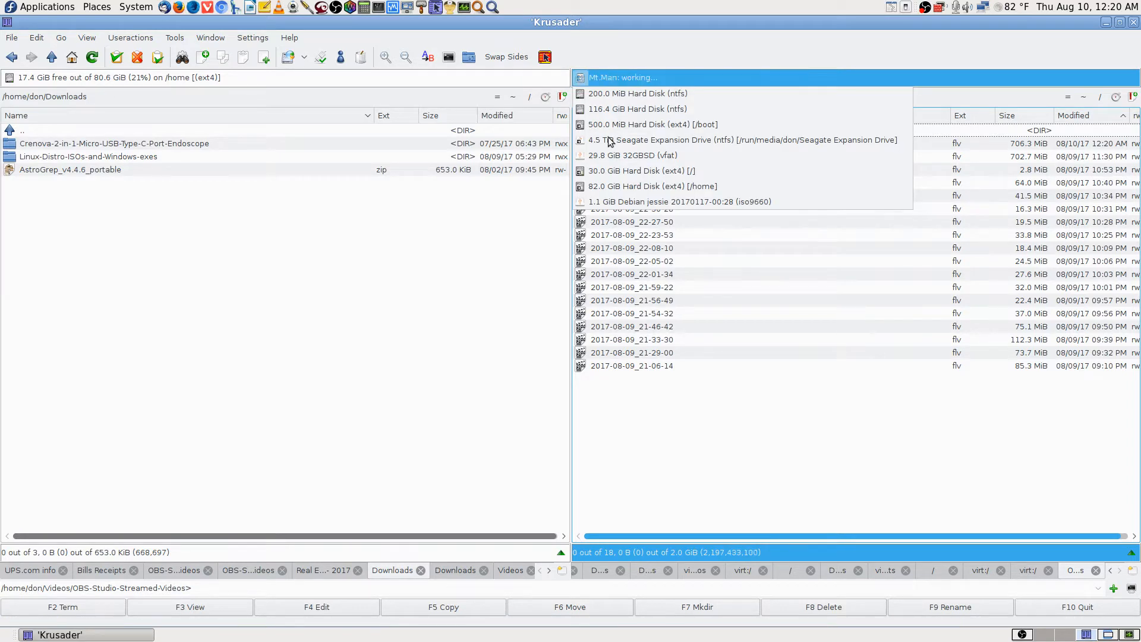
{"action": "left_click", "coordinate": [612, 157]}
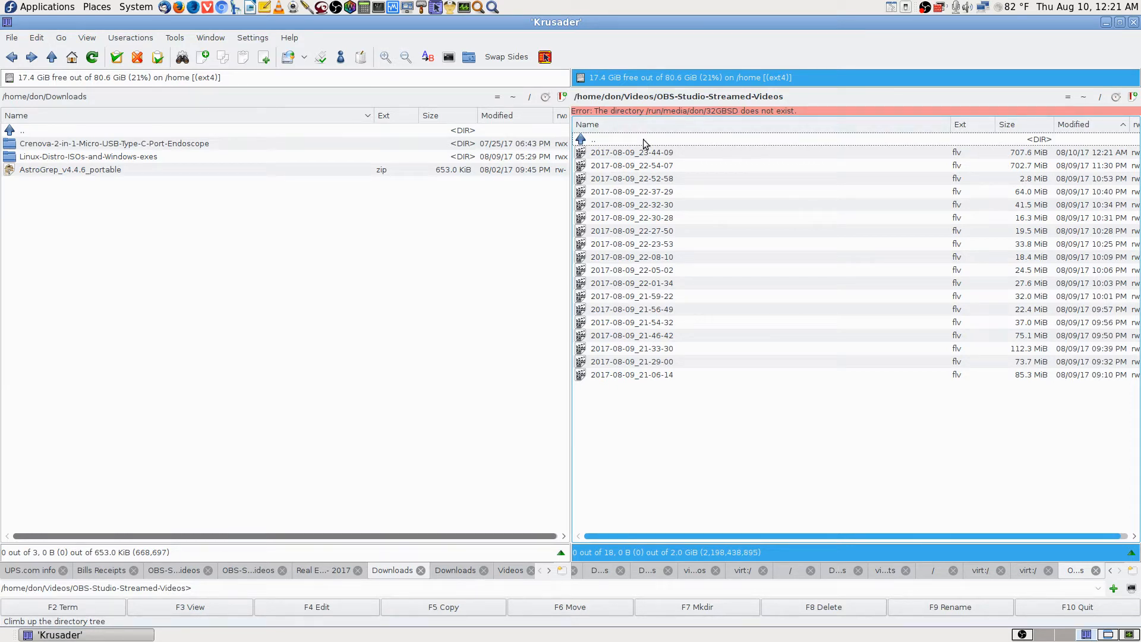
- Open the Seagate Expansion Drive, go up to its parent folder to look for 32GBSD, and return to the second workspace
{"action": "left_click", "coordinate": [580, 78]}
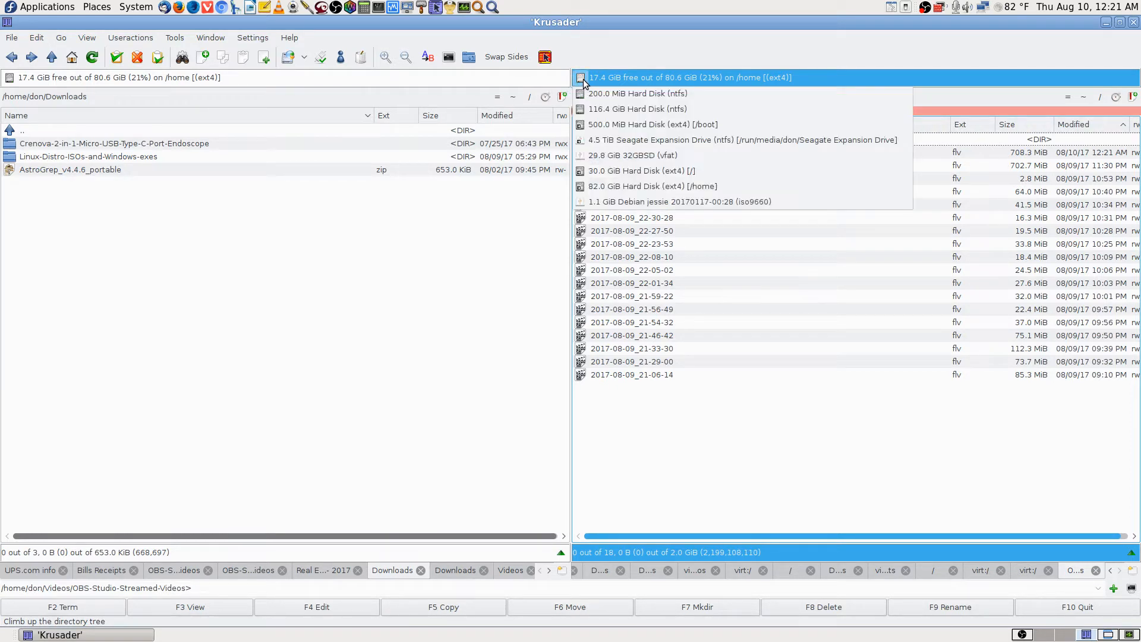
{"action": "left_click", "coordinate": [604, 140]}
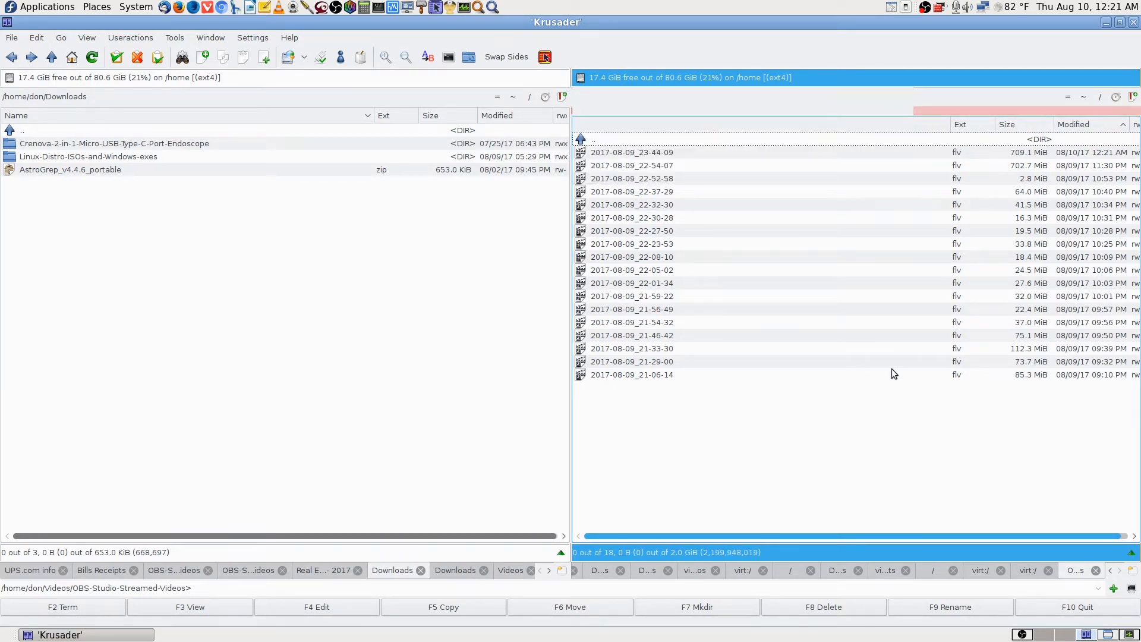
{"action": "key", "text": "BackSpace"}
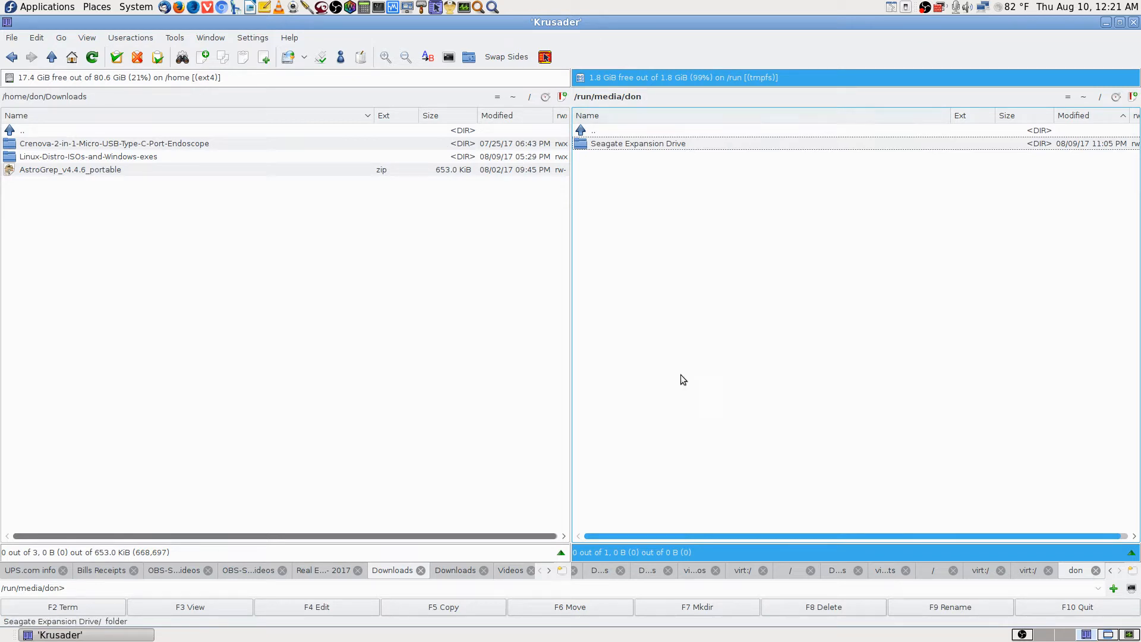
{"action": "left_click", "coordinate": [1044, 634]}
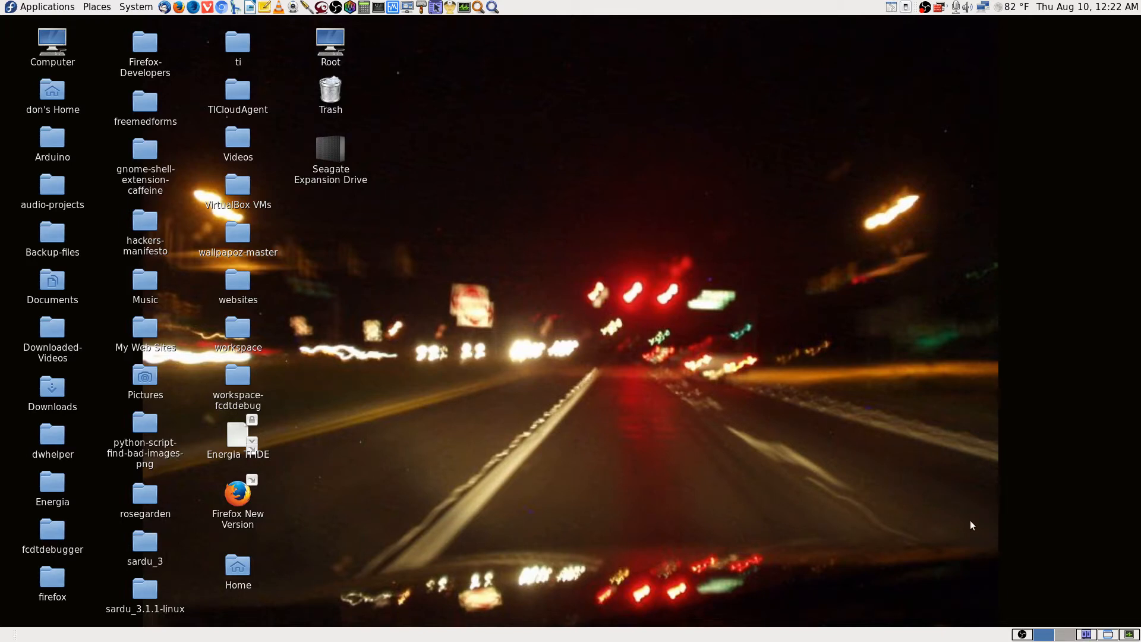
- Try to add the 32GBSD drive as an auto-mounted shared folder of WinXP-Pro-vdi in VirtualBox, and cancel the settings
{"action": "left_click", "coordinate": [1108, 635]}
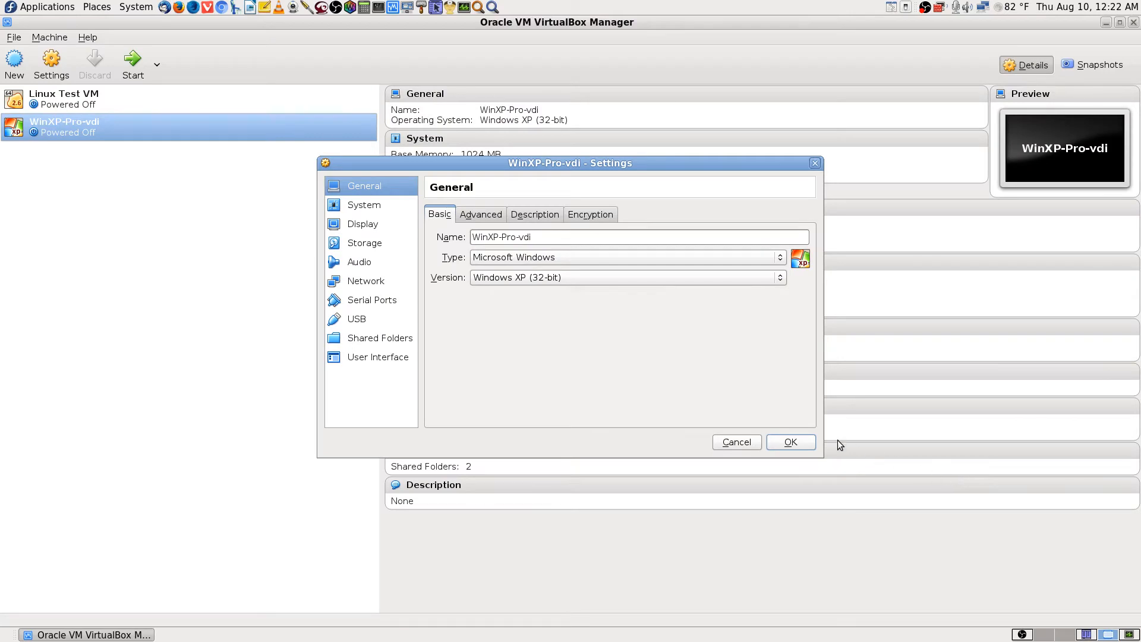
{"action": "left_click", "coordinate": [380, 342]}
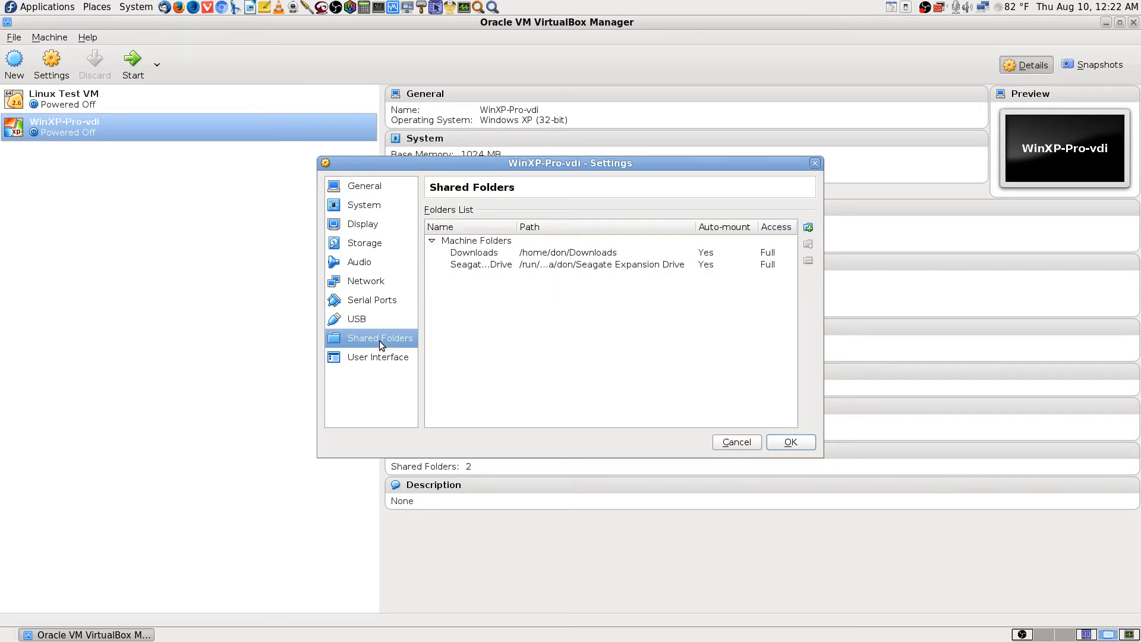
{"action": "left_click", "coordinate": [809, 227]}
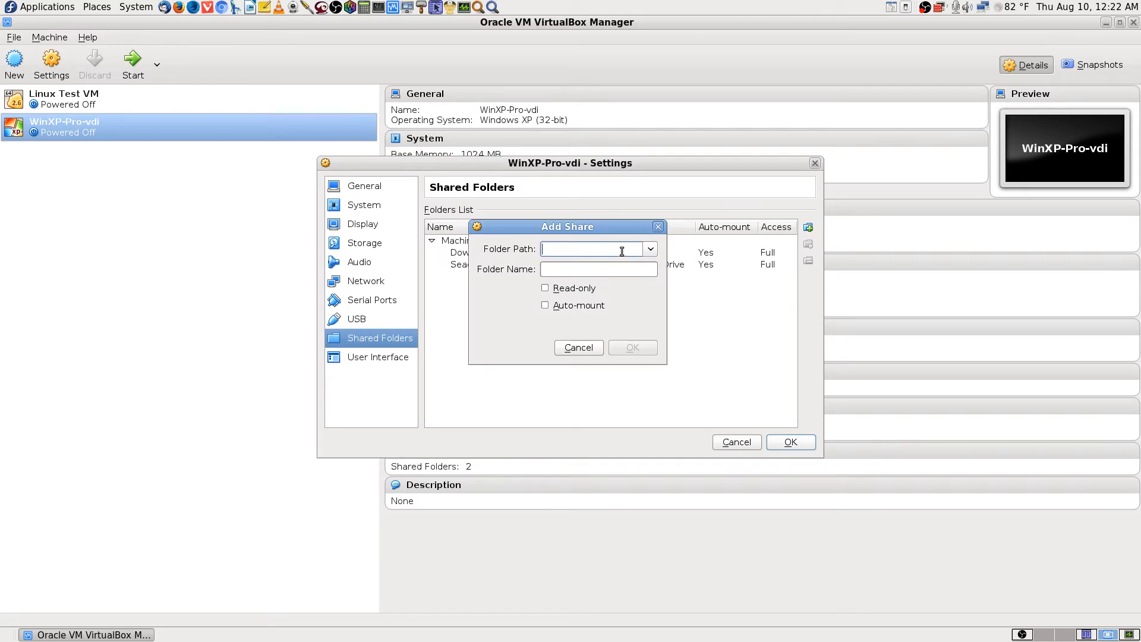
{"action": "left_click", "coordinate": [652, 249]}
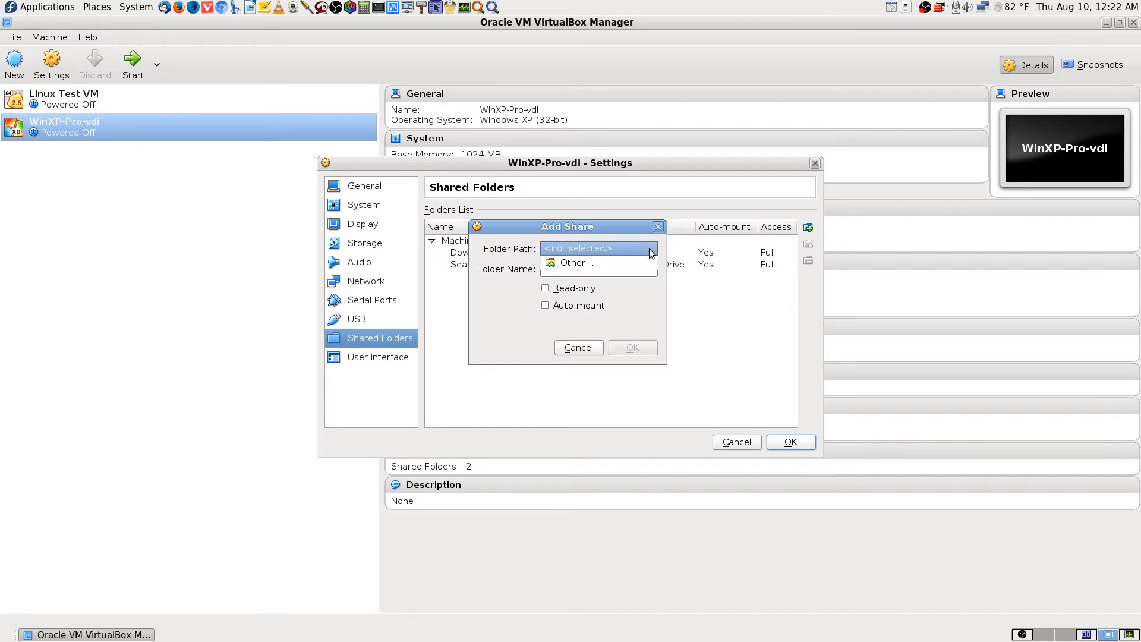
{"action": "left_click", "coordinate": [588, 260]}
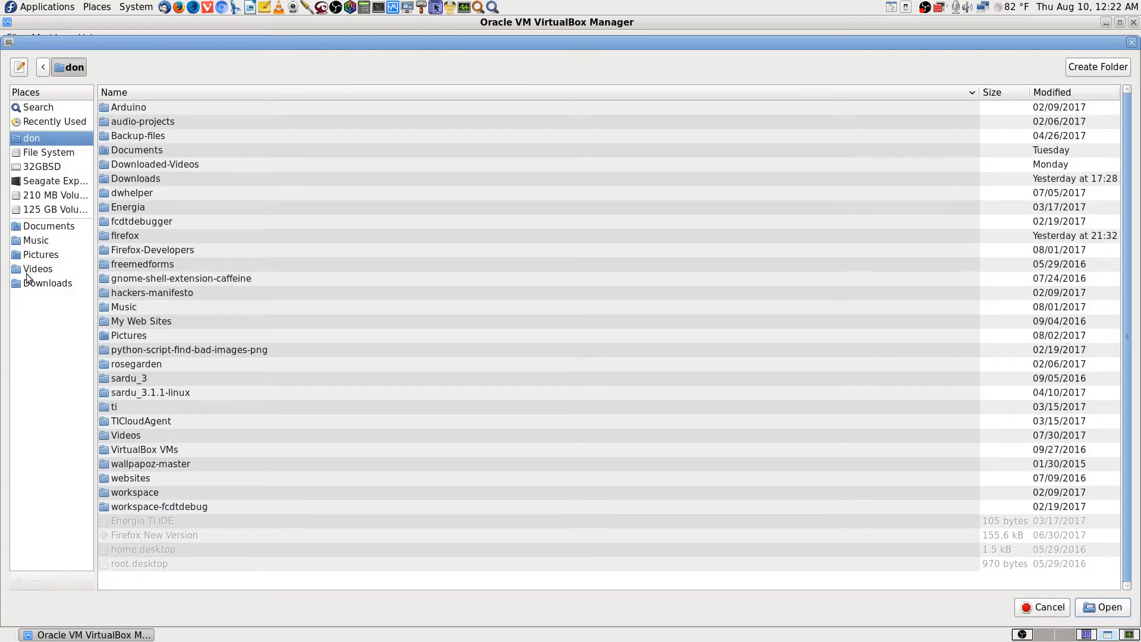
{"action": "left_click", "coordinate": [53, 168]}
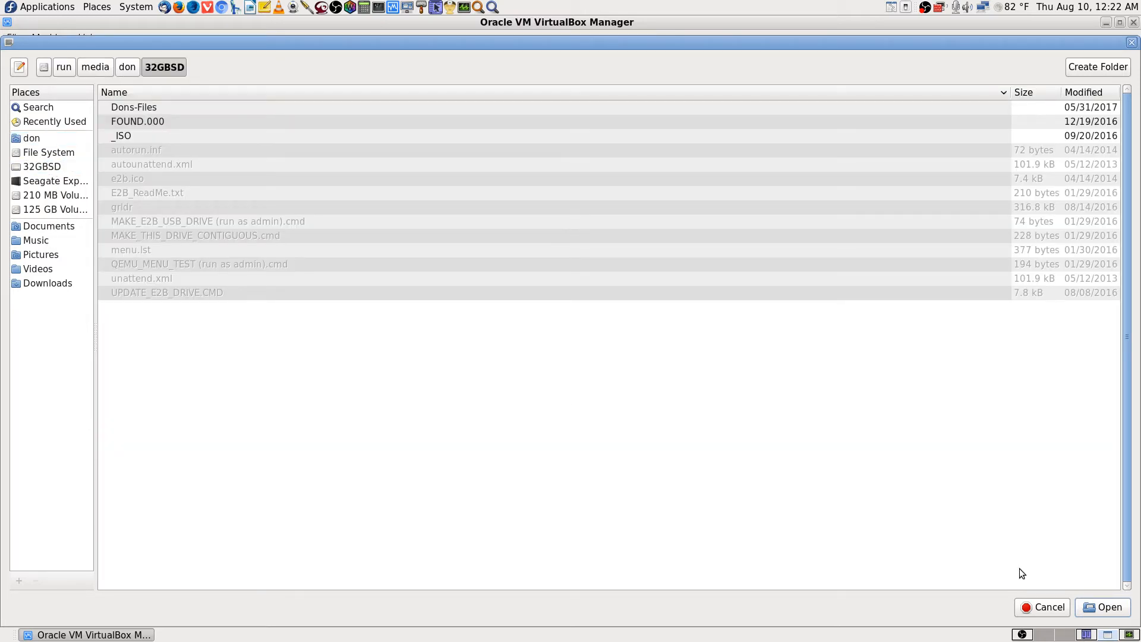
{"action": "left_click", "coordinate": [1107, 611]}
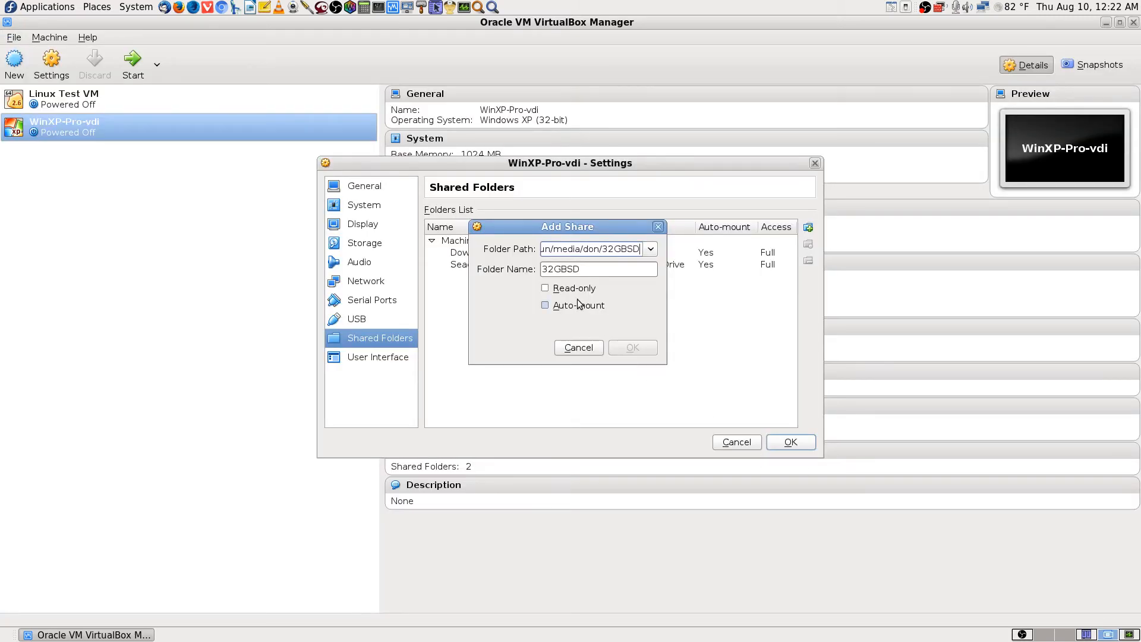
{"action": "left_click", "coordinate": [544, 305]}
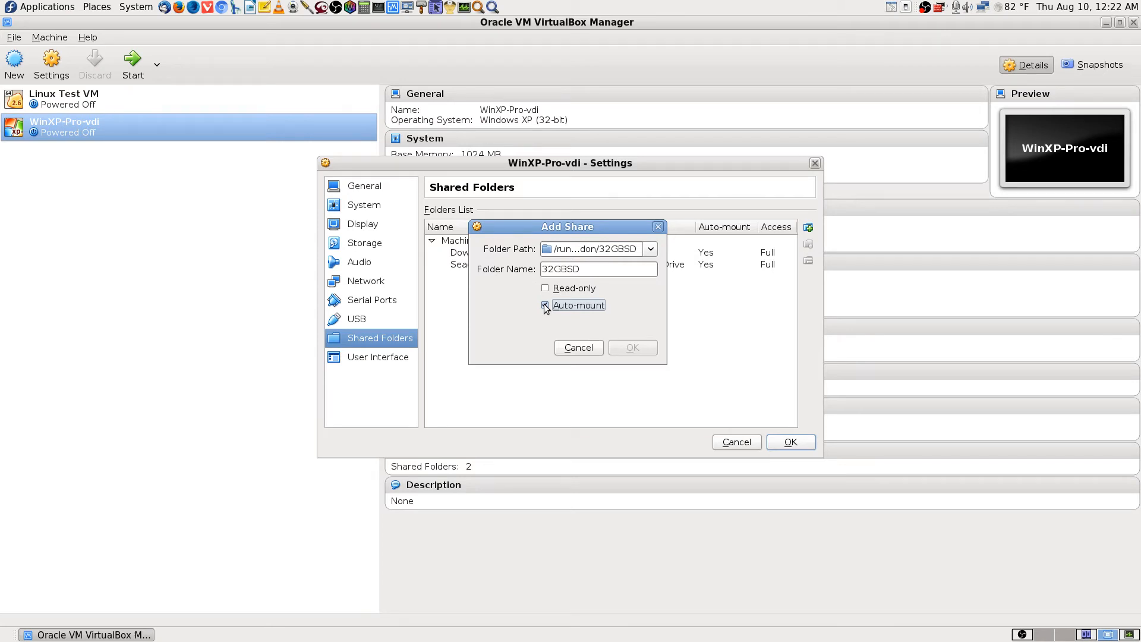
{"action": "left_click", "coordinate": [545, 305]}
{"action": "left_click", "coordinate": [586, 346]}
{"action": "left_click", "coordinate": [735, 442]}
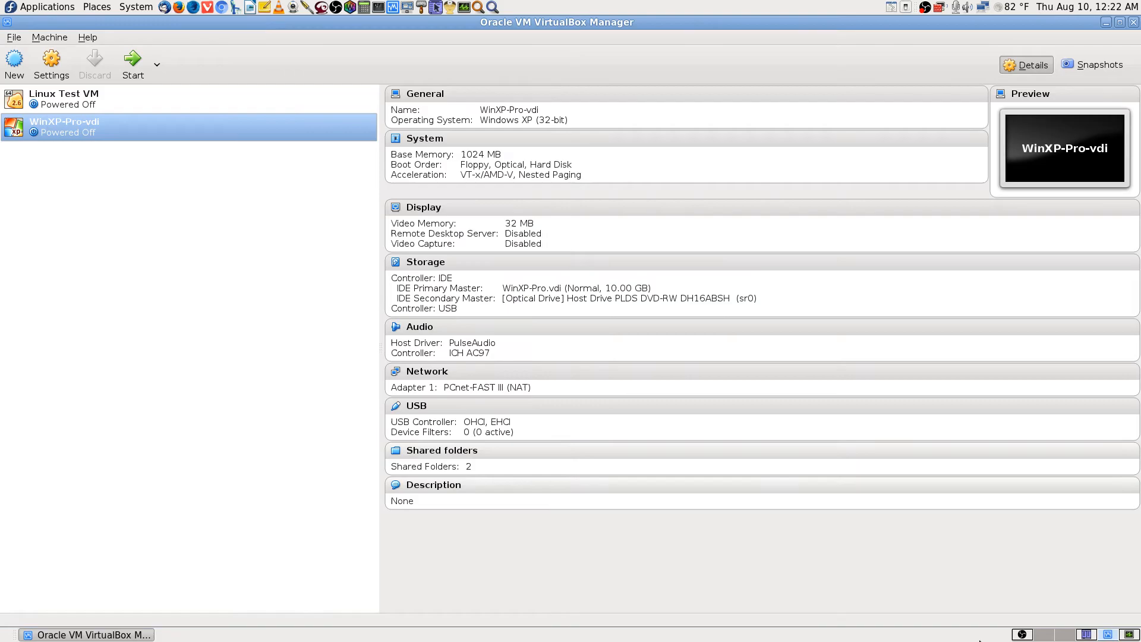
- Check the host desktop on the second workspace for the USB drive, return to VirtualBox Manager and close it
{"action": "left_click", "coordinate": [1039, 634]}
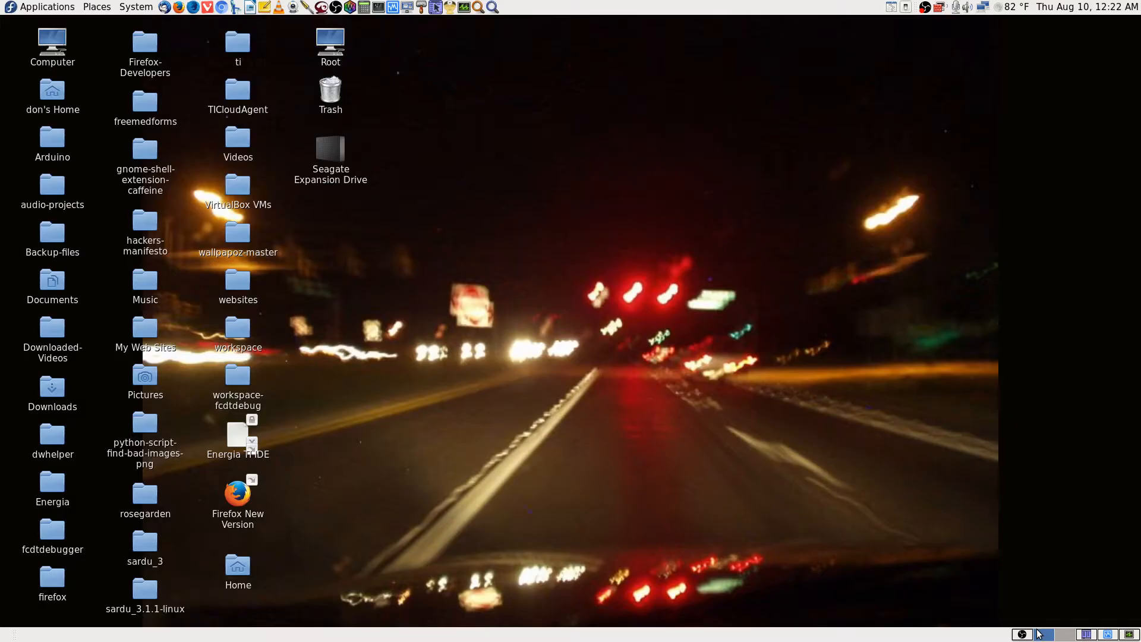
{"action": "left_click", "coordinate": [1105, 634]}
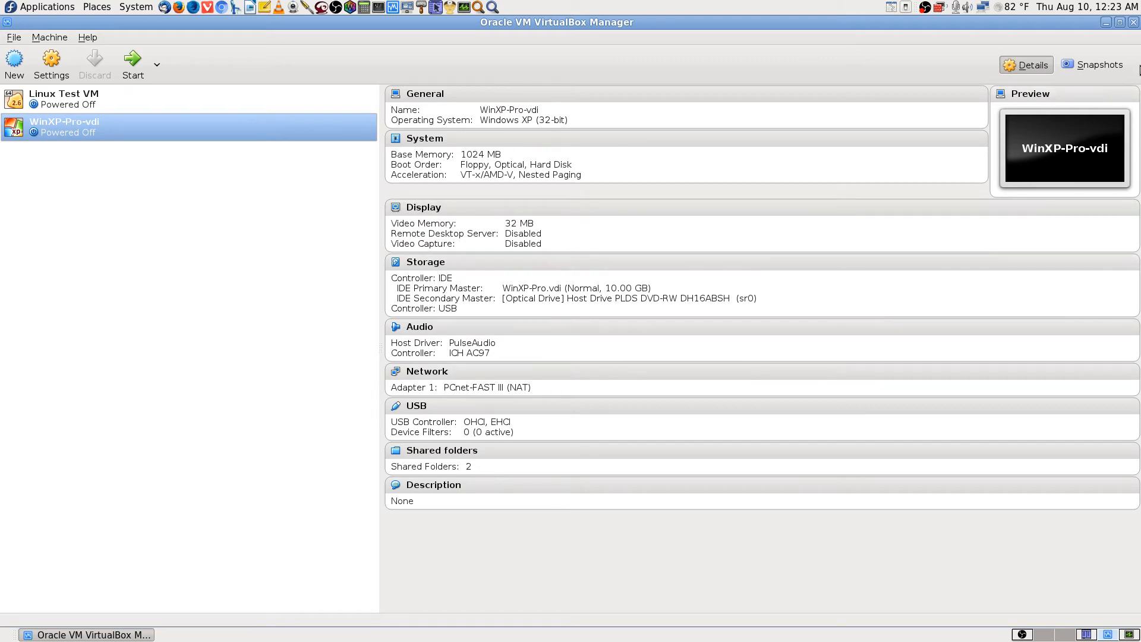
{"action": "left_click", "coordinate": [1133, 22]}
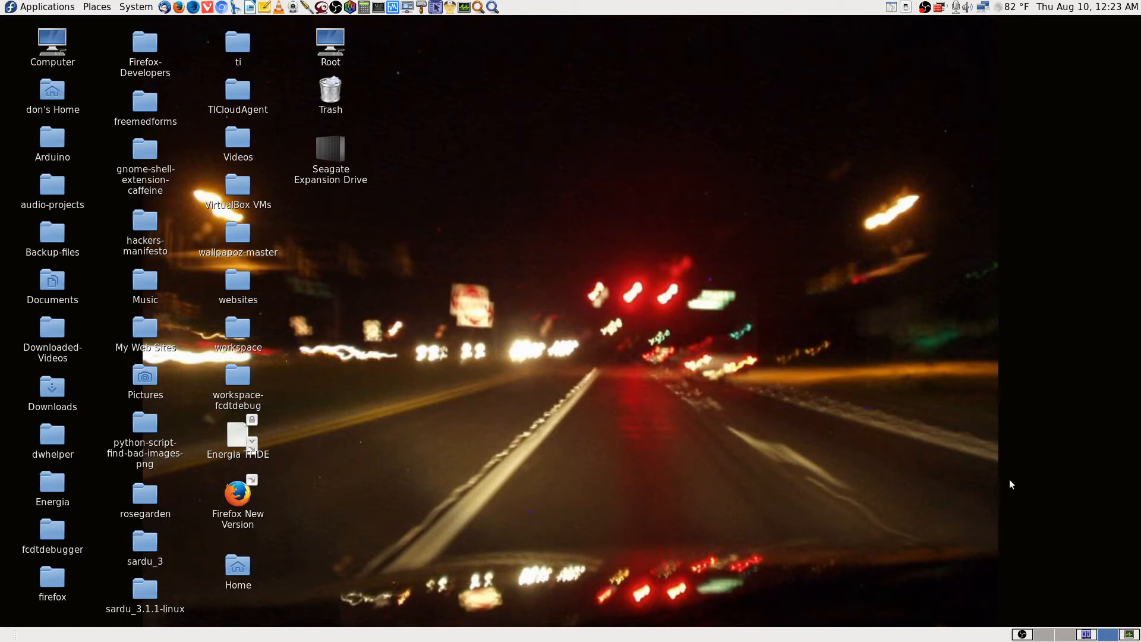
- Return to Krusader and browse from the home directory to the Videos/OBS-Studio-Streamed-Videos folder
{"action": "left_click", "coordinate": [1085, 636]}
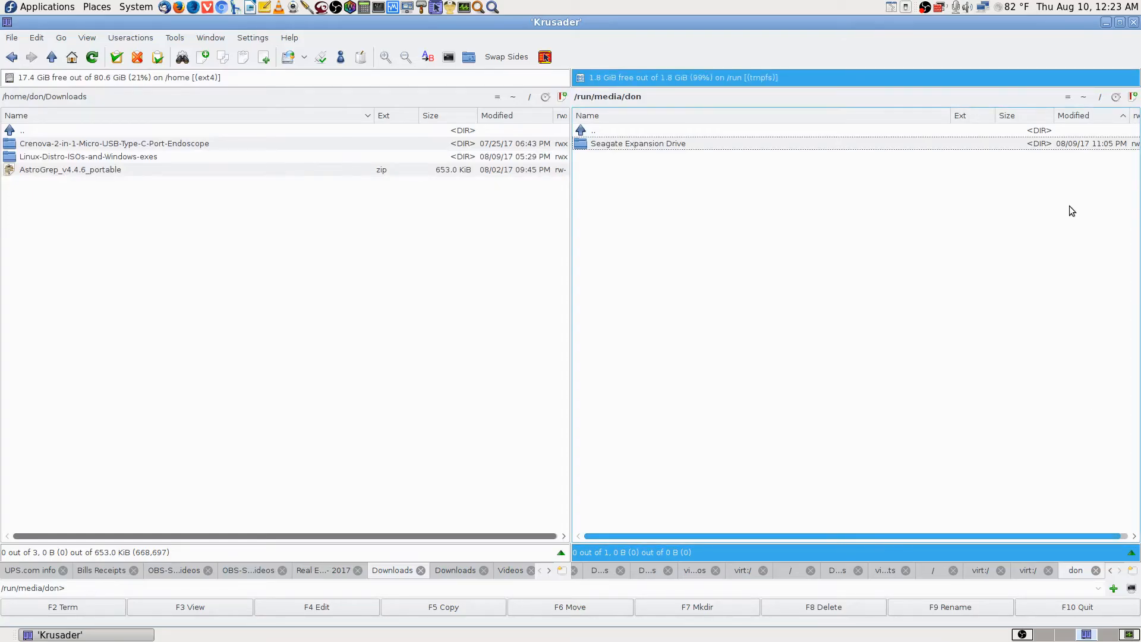
{"action": "left_click", "coordinate": [1081, 98]}
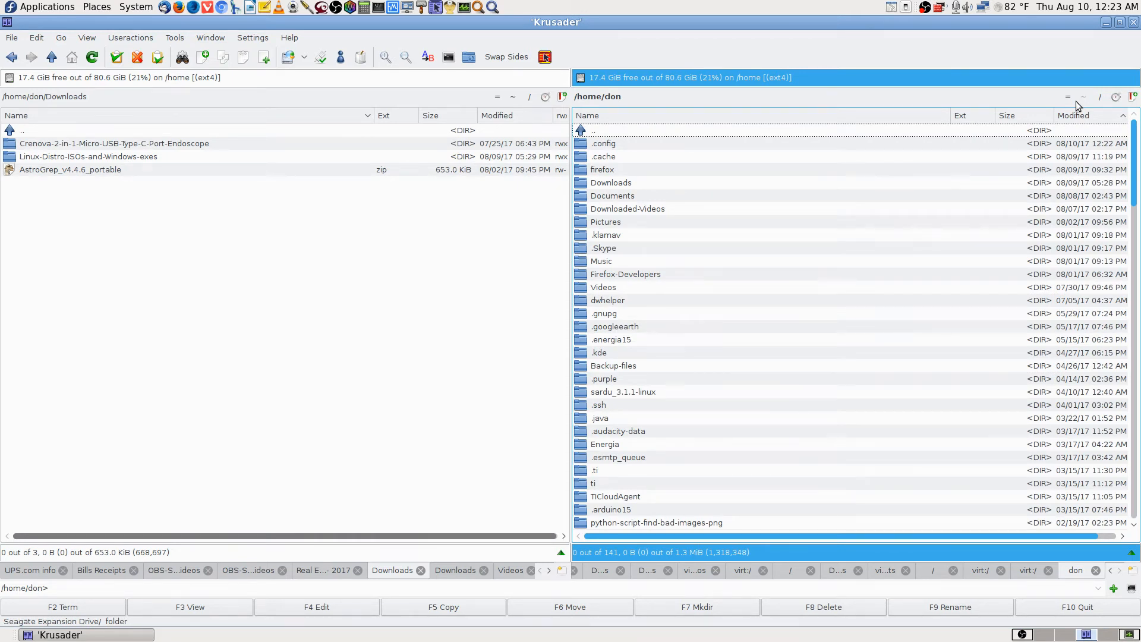
{"action": "left_click", "coordinate": [1053, 94]}
{"action": "type", "text": "/Videos"}
{"action": "key", "text": "Return"}
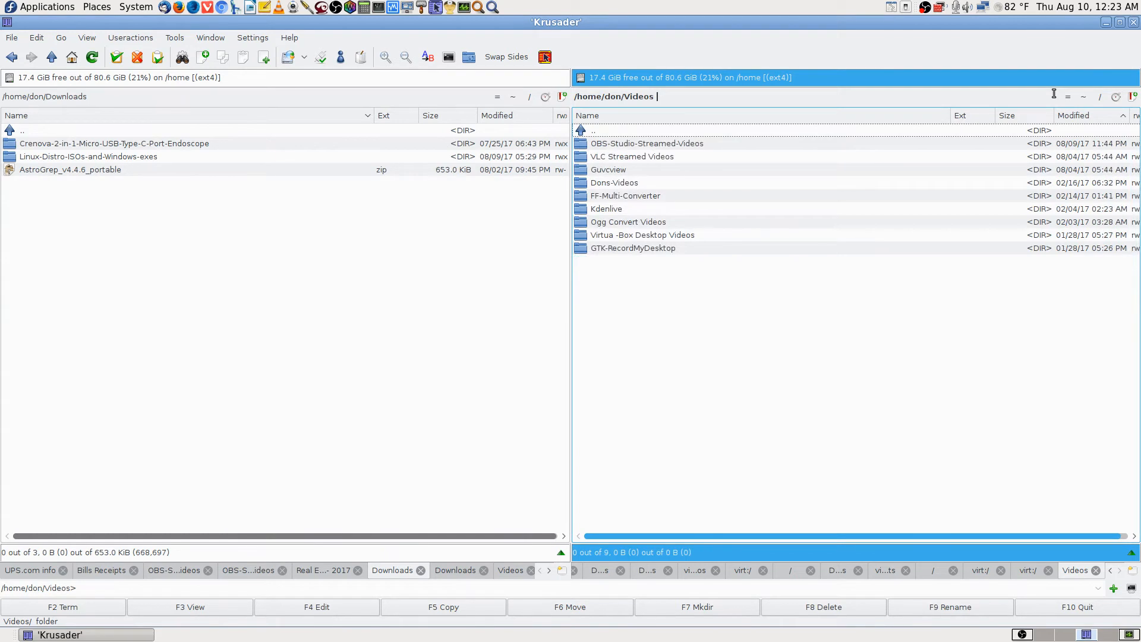
{"action": "key", "text": "Down"}
{"action": "key", "text": "Return"}
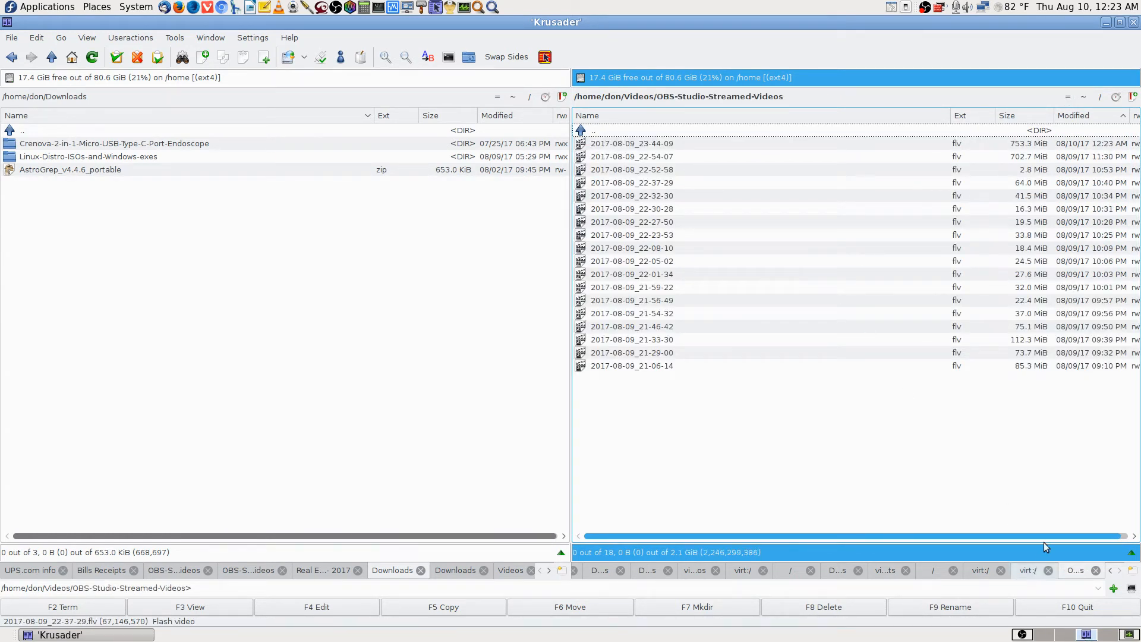
- Check System Monitor, return to OBS on Workspace 1, and switch the live scene to Cams Both 1 & 2
{"action": "left_click", "coordinate": [1127, 634]}
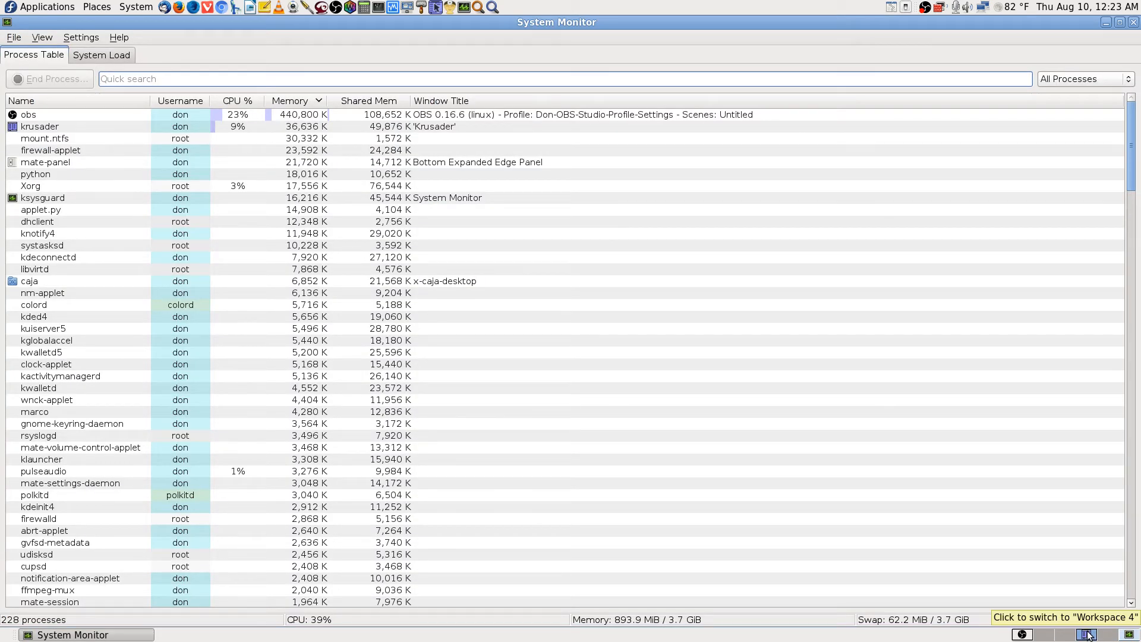
{"action": "left_click", "coordinate": [1087, 635]}
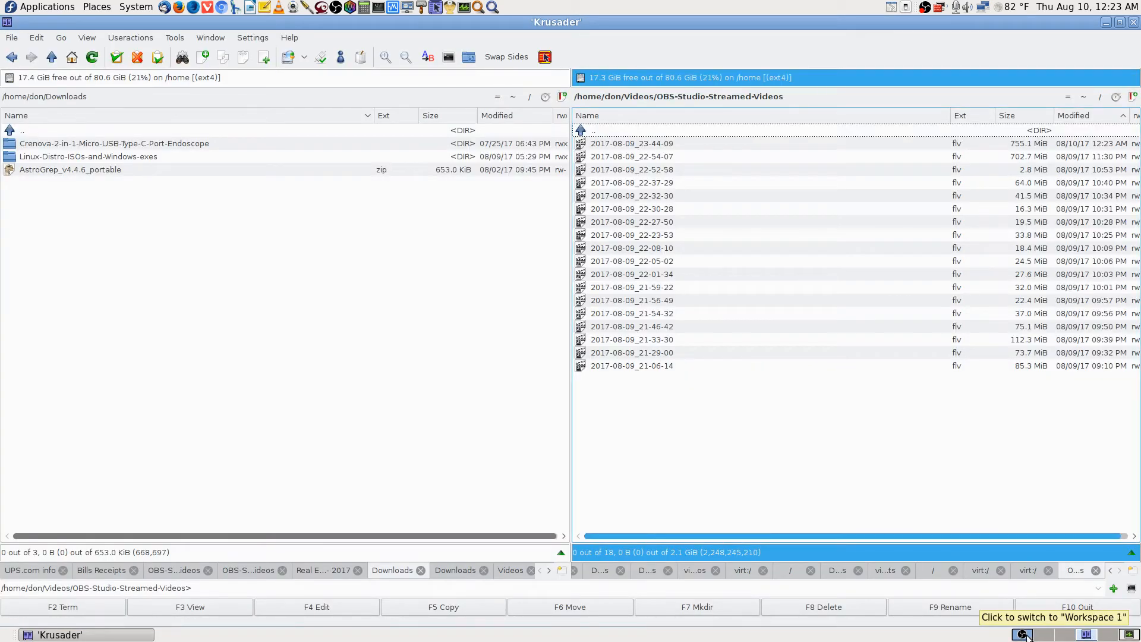
{"action": "left_click", "coordinate": [1023, 634]}
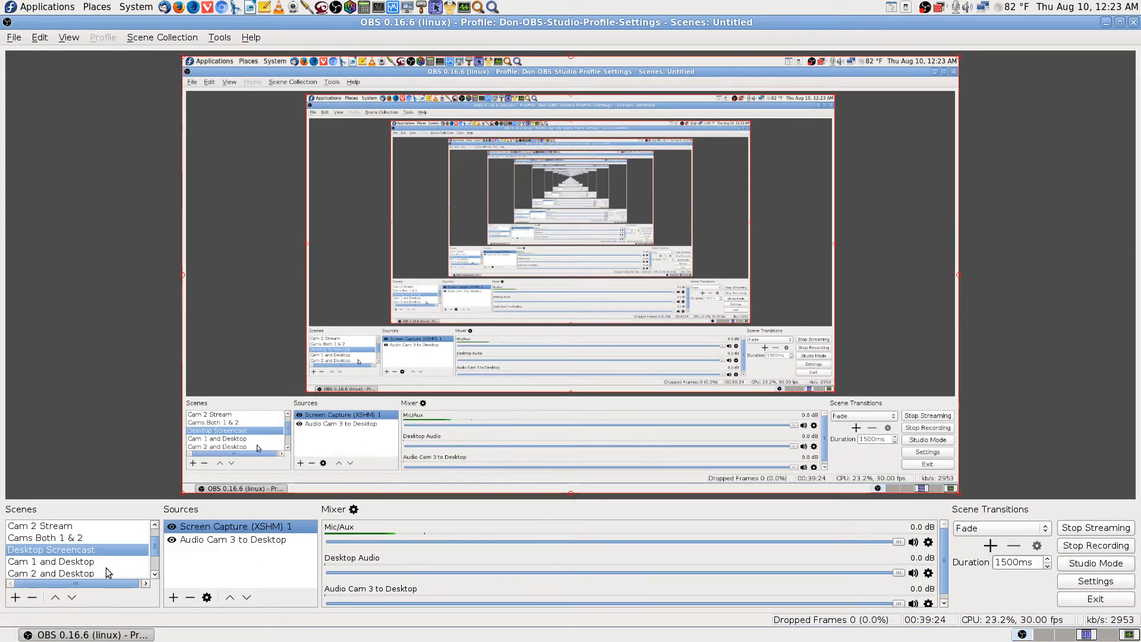
{"action": "left_click", "coordinate": [87, 538]}
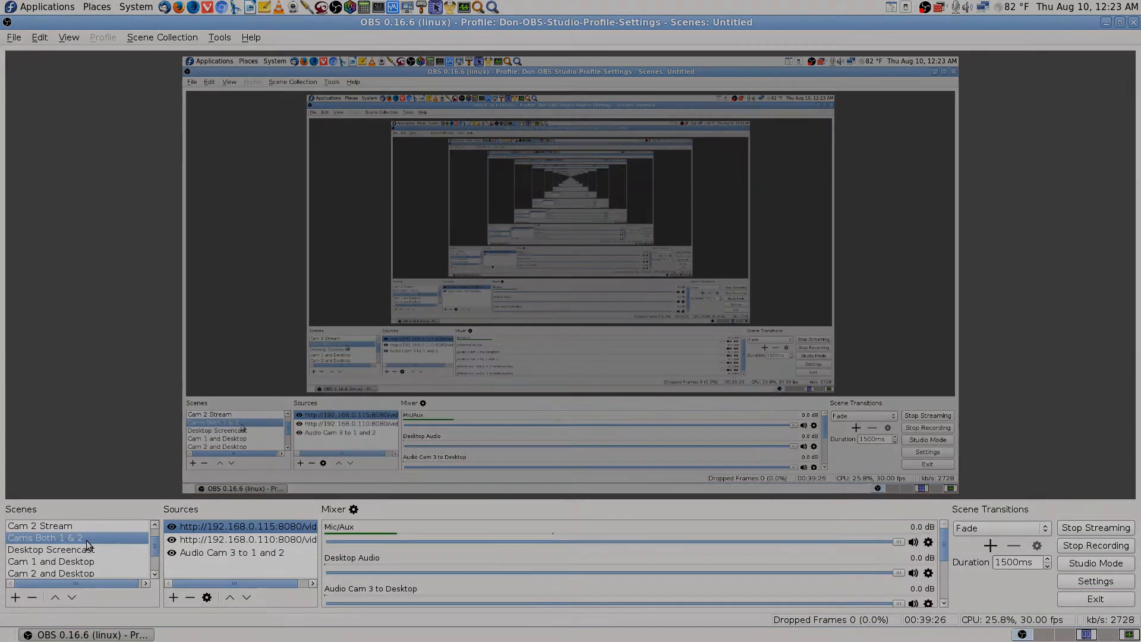